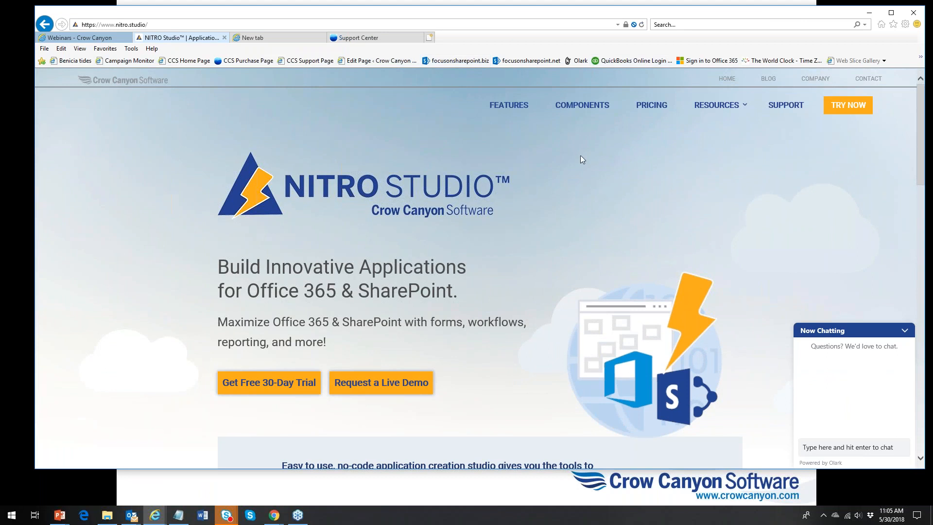
# Dismiss the website chat and window, advance to the Live Demo slide, and switch to a maximized Chrome window showing NITRO Studio.
pyautogui.click(905, 330)
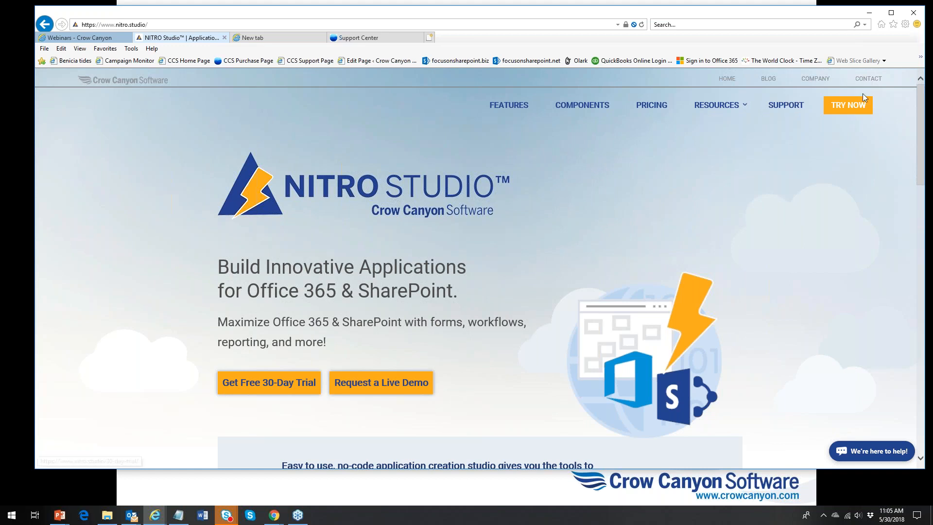
pyautogui.click(870, 17)
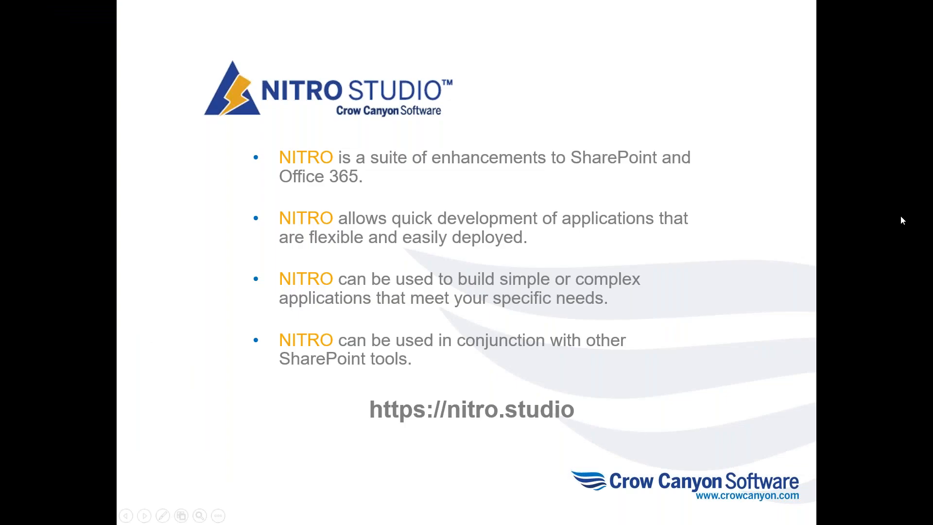
pyautogui.click(881, 413)
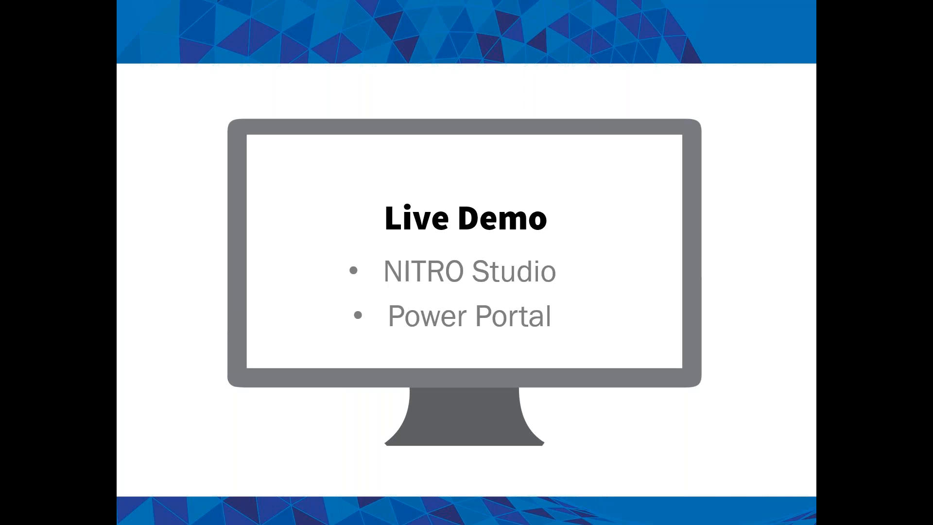
pyautogui.press('Escape')
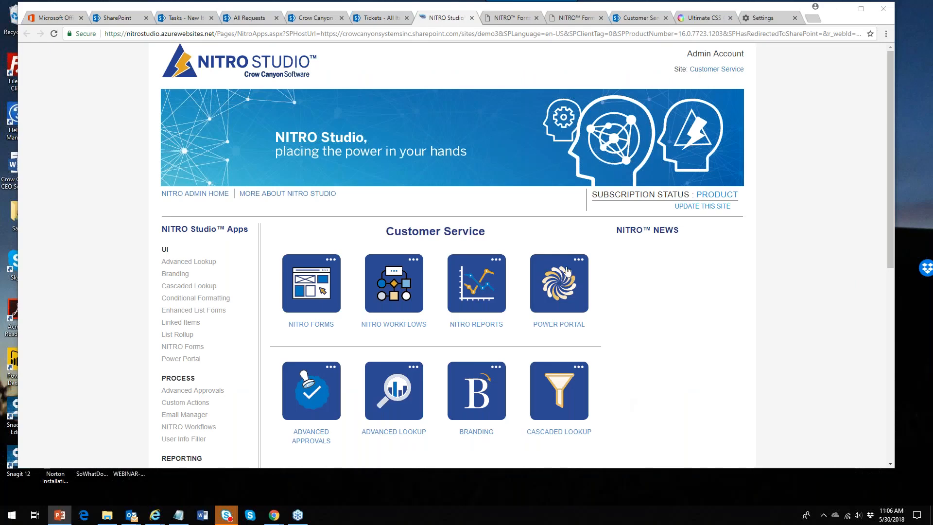
pyautogui.click(859, 10)
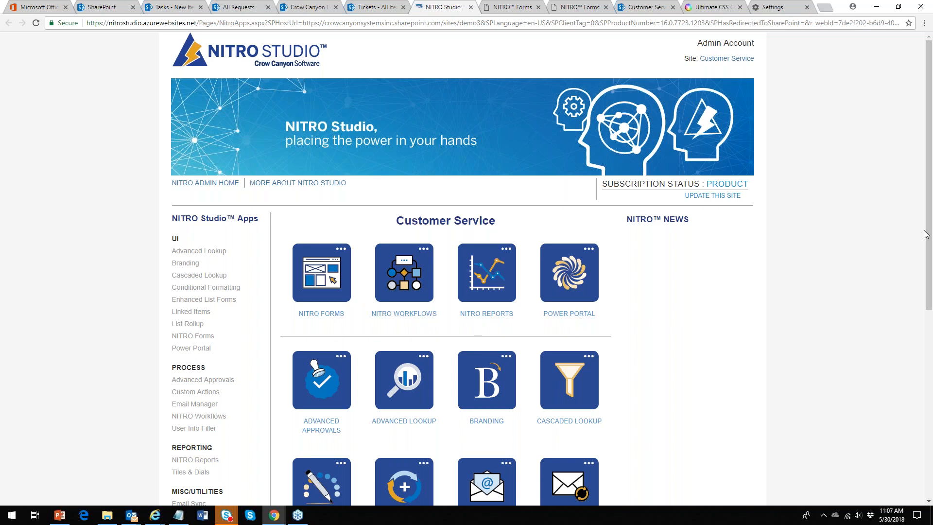
# Look over the NITRO Studio apps page, the new item form for Tasks and the All Requests list.
pyautogui.scroll(-1, 929, 233)
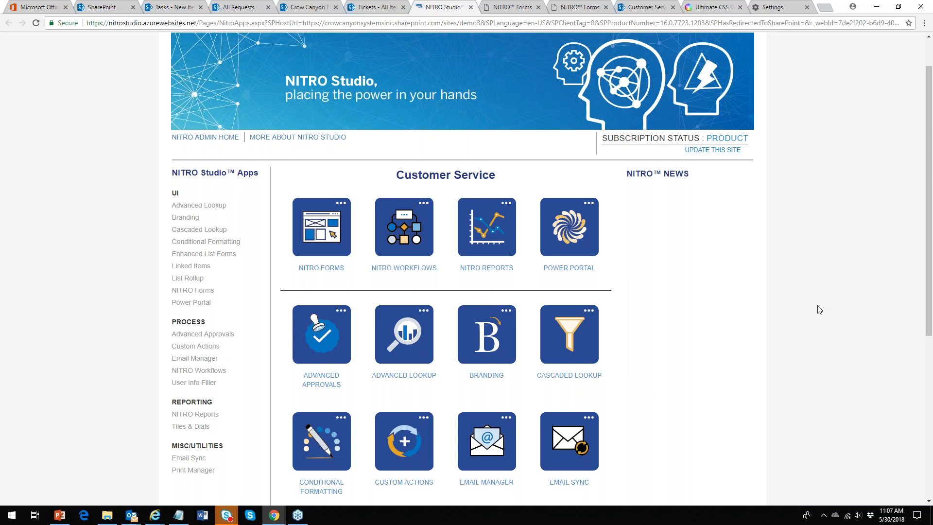
pyautogui.moveTo(928, 246); pyautogui.dragTo(929, 223)
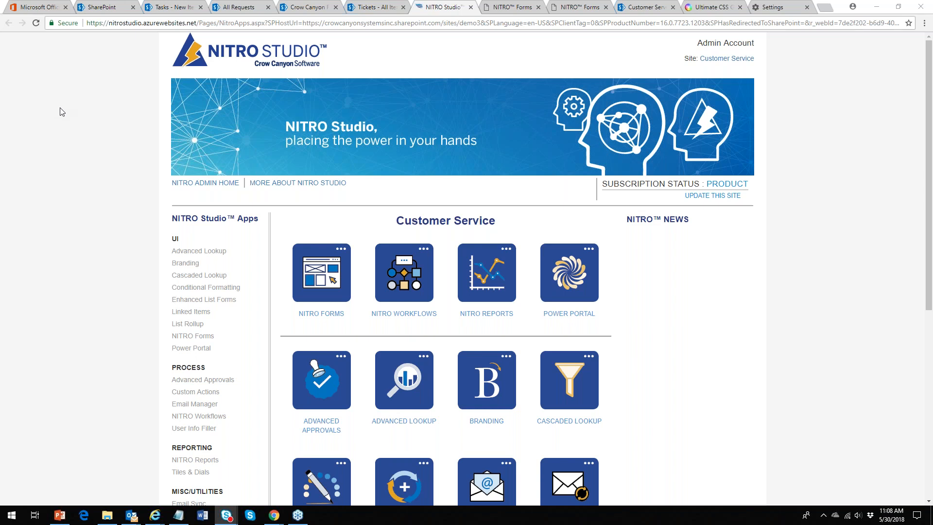
pyautogui.click(163, 8)
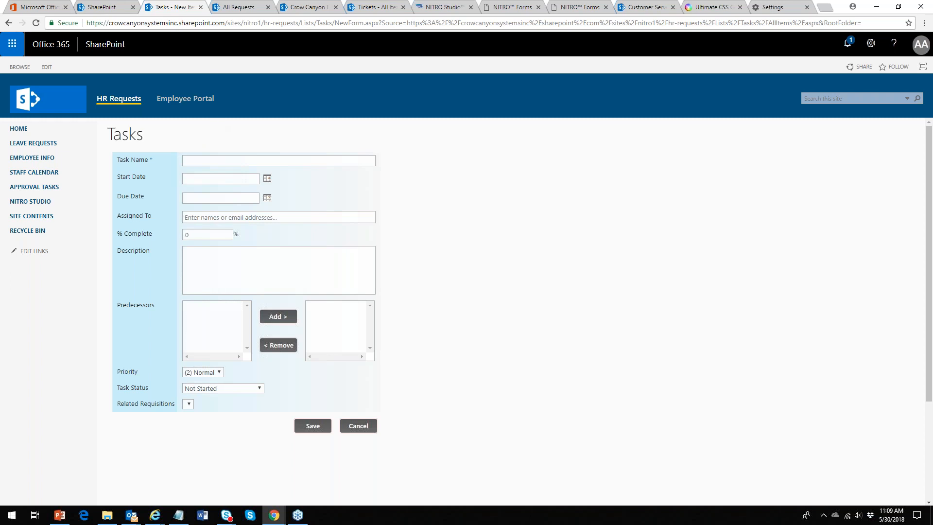
pyautogui.click(228, 10)
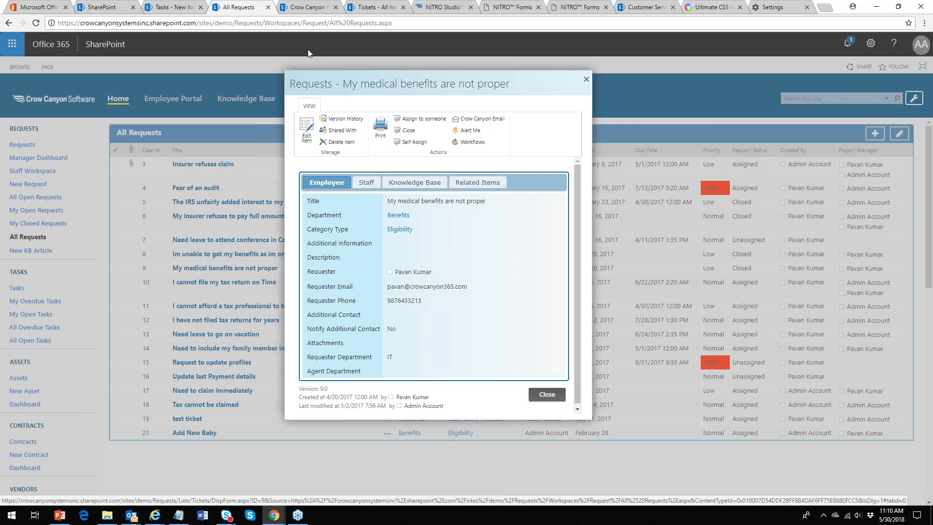
# Review the Employee tab's column configuration for the Requests list in Crow Canyon Forms Manager, and close it without saving.
pyautogui.click(310, 11)
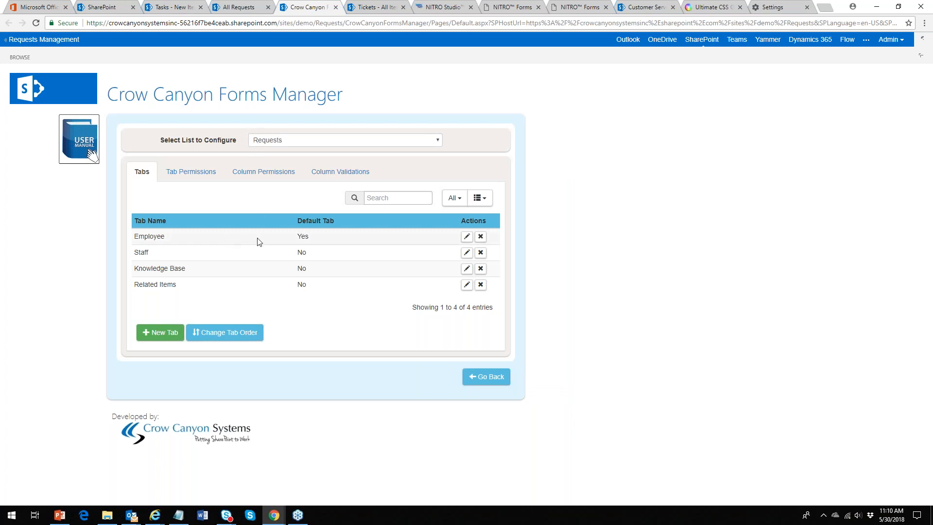
pyautogui.click(466, 236)
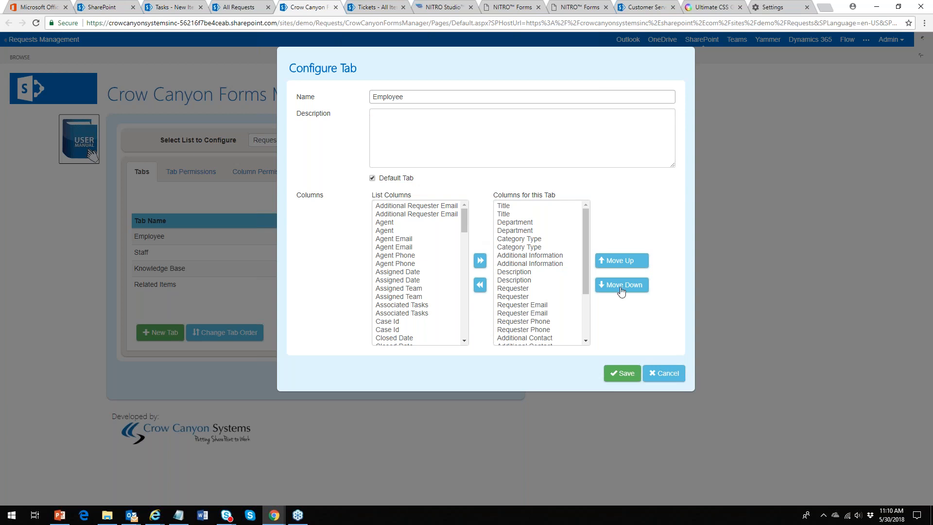
pyautogui.click(671, 375)
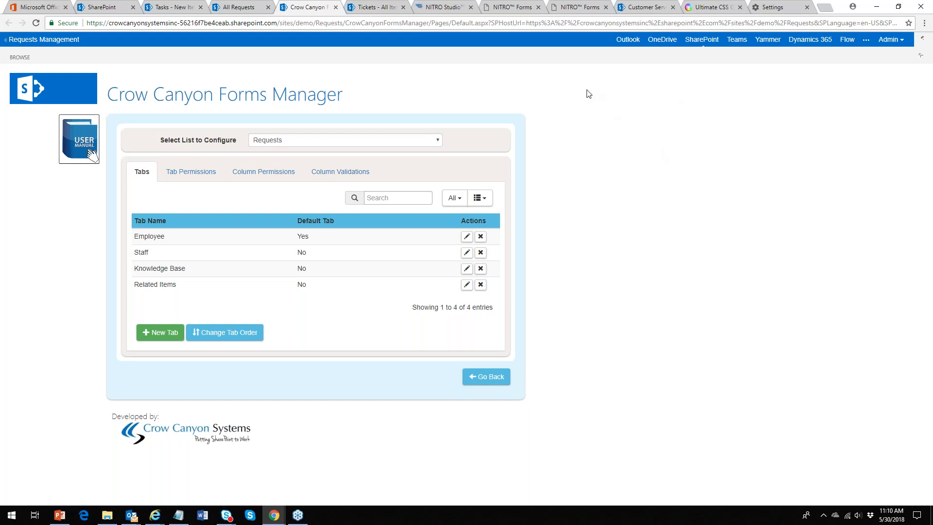
# View the New Tickets form in NITRO Forms Designer and the Sticky Glue Customer Service portal.
pyautogui.click(578, 10)
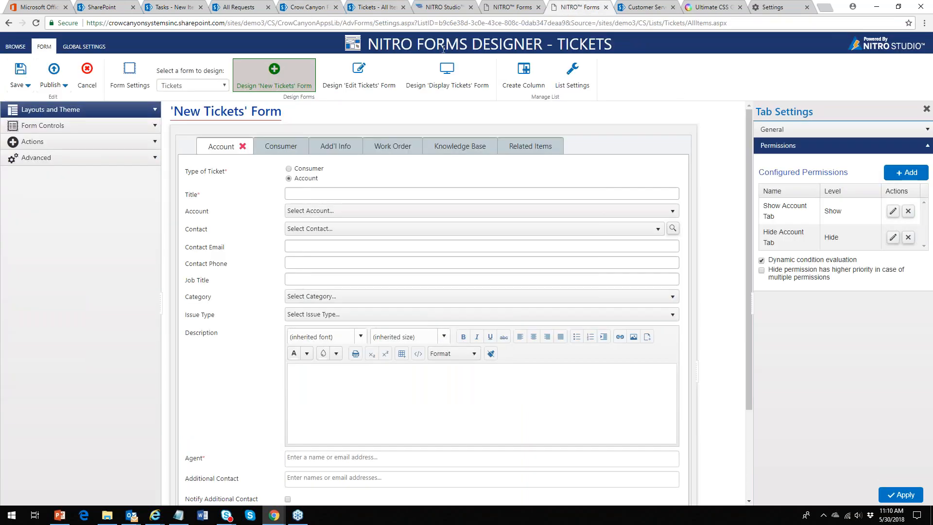
pyautogui.doubleClick(567, 42)
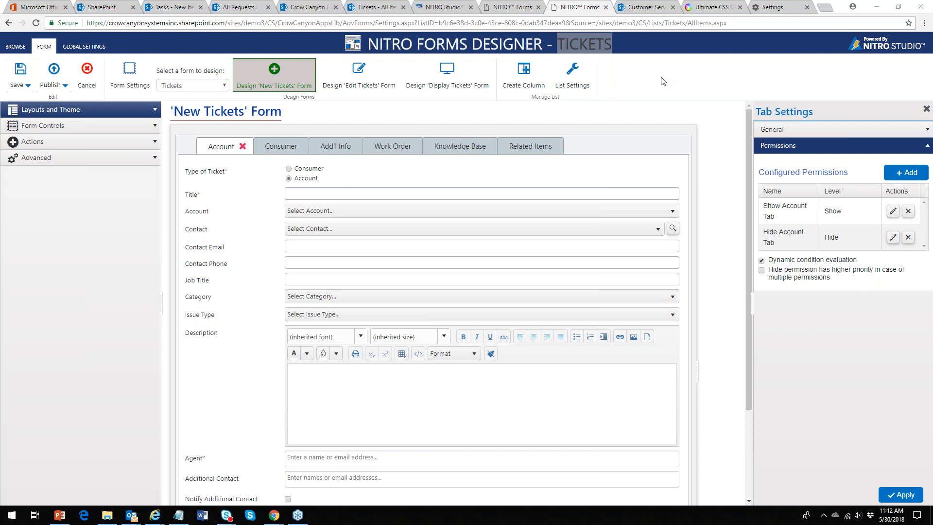
pyautogui.click(642, 8)
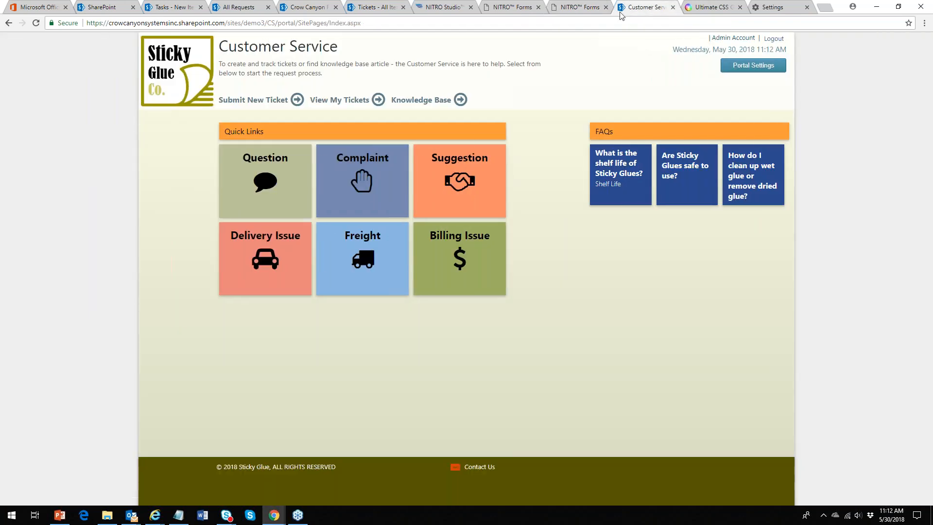
# Open the "Barrel of glue was discolored" ticket and look through its Add'l Info, Work Order, Knowledge Base, Related Items and Account tabs.
pyautogui.click(391, 7)
pyautogui.click(189, 204)
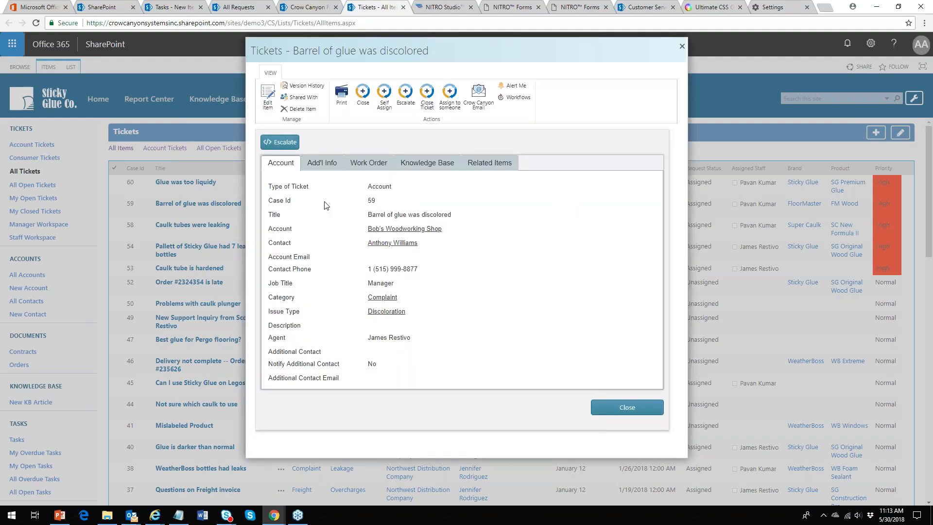
pyautogui.click(323, 166)
pyautogui.click(350, 166)
pyautogui.click(410, 166)
pyautogui.click(487, 164)
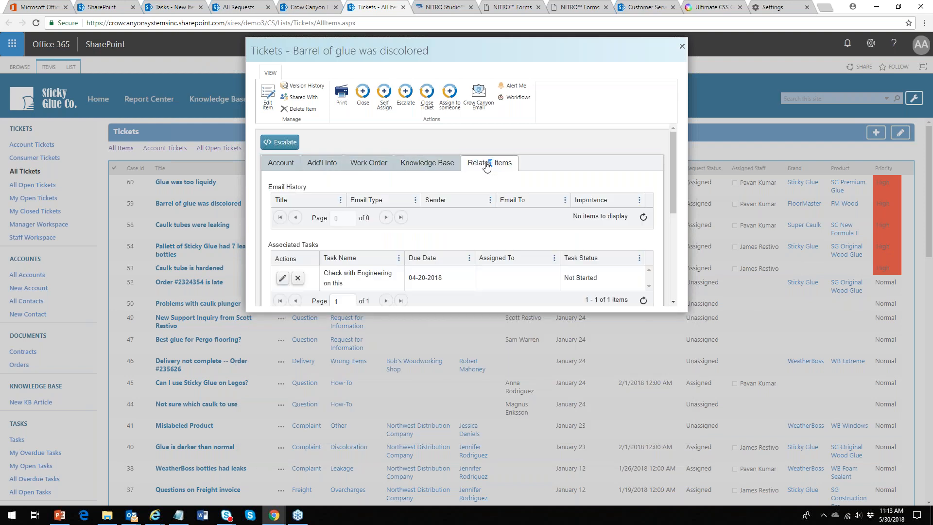
pyautogui.click(281, 165)
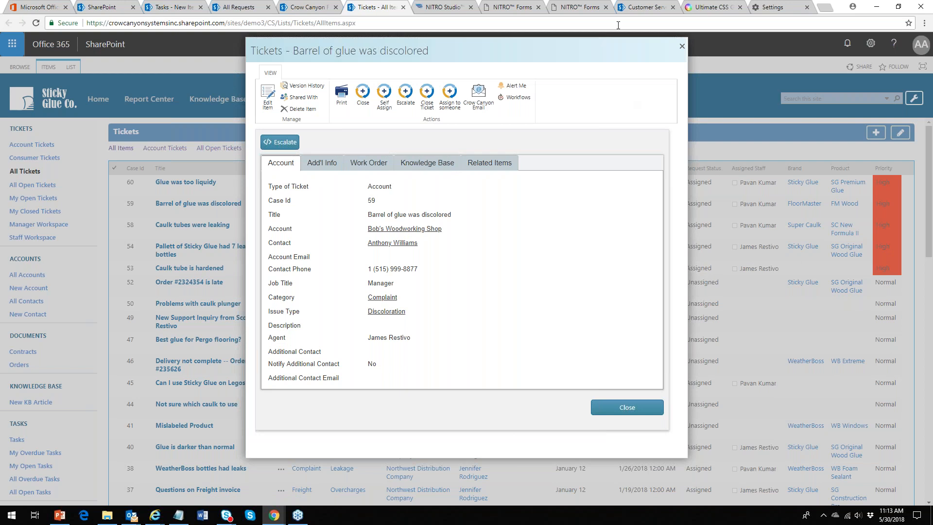
# Return to the Tickets form designer, expand the layout and theme settings, and check the global theme settings.
pyautogui.click(571, 7)
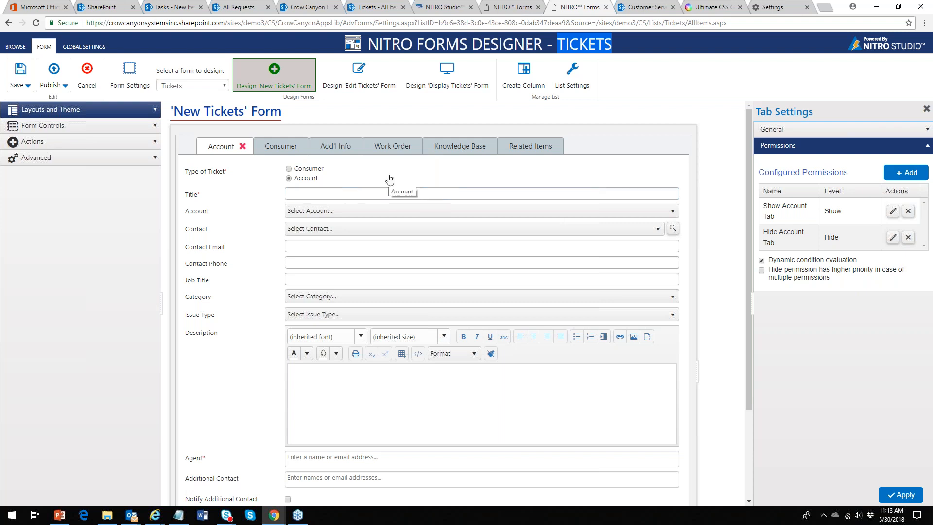
pyautogui.click(156, 112)
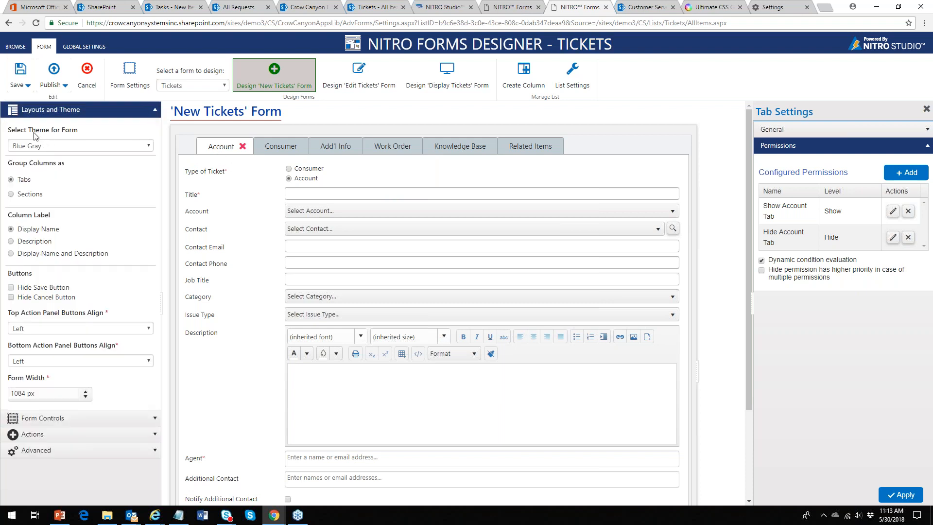
pyautogui.click(85, 47)
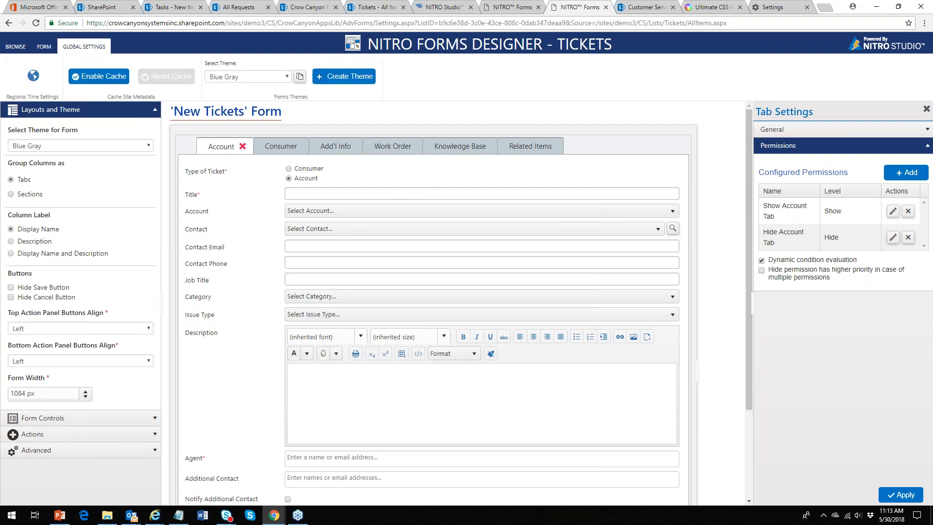
pyautogui.click(43, 46)
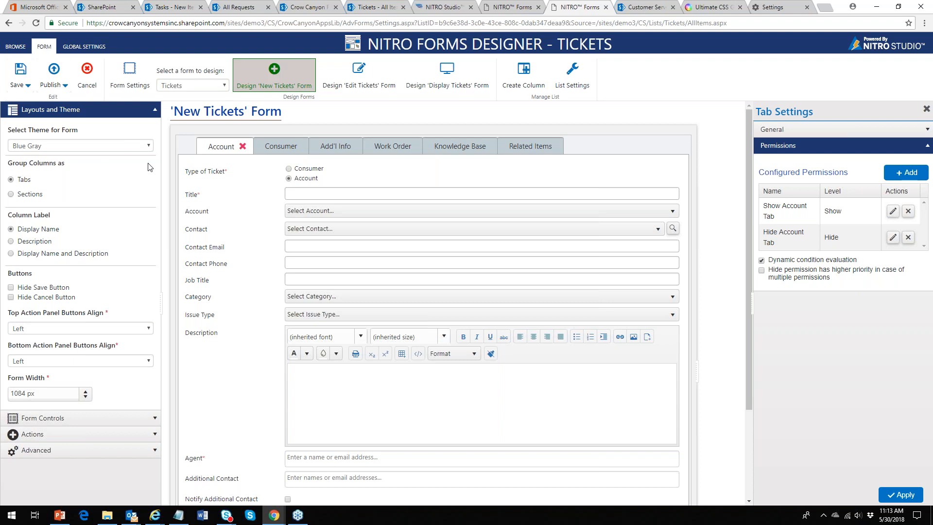
# Try the Blue, Deep Purple and Brown themes on the New Tickets form, and set it back to Blue Gray.
pyautogui.click(149, 146)
pyautogui.click(86, 176)
pyautogui.click(148, 146)
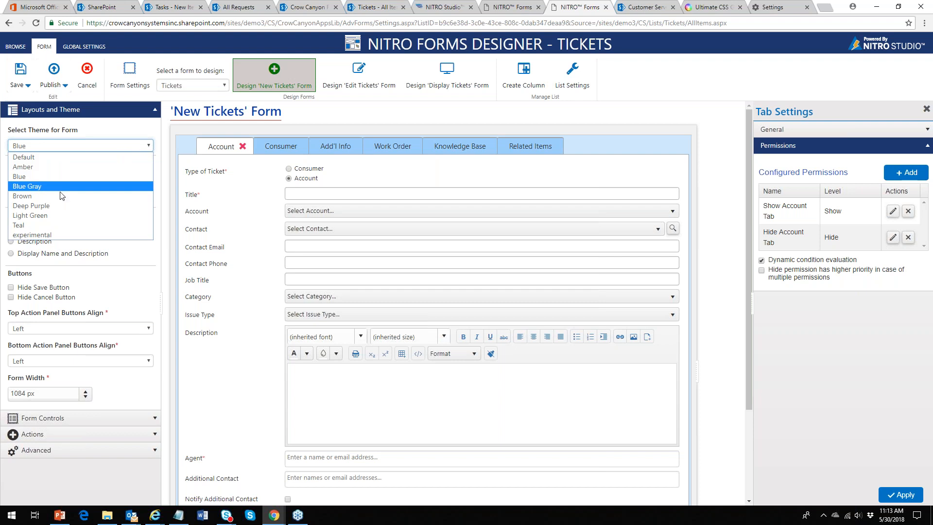
pyautogui.click(52, 205)
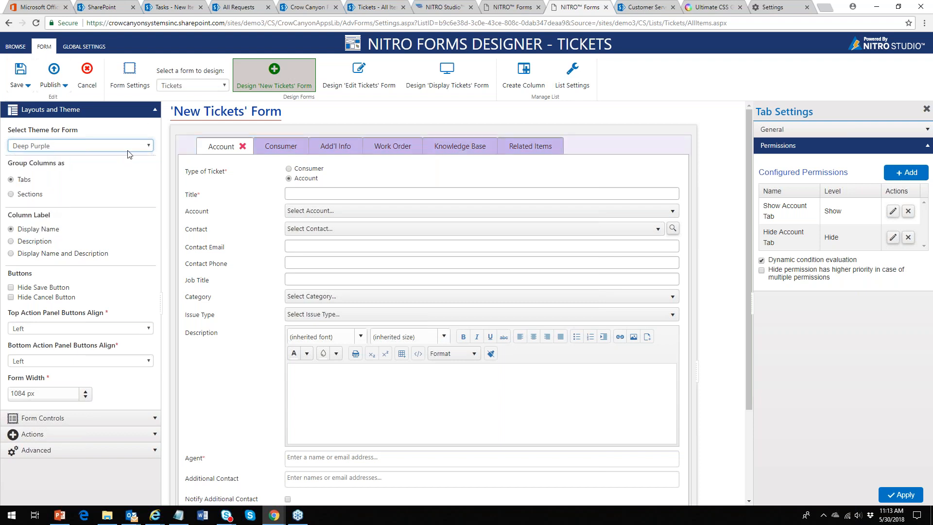
pyautogui.click(148, 146)
pyautogui.click(81, 196)
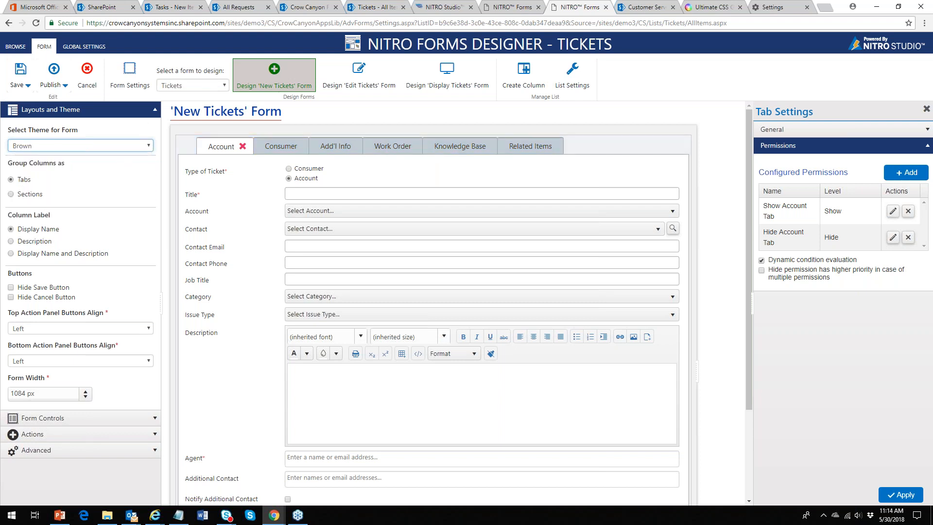
pyautogui.click(148, 146)
pyautogui.click(67, 190)
# Try grouping the form columns as sections with Normal and Line display, and switch the grouping back to tabs.
pyautogui.click(11, 194)
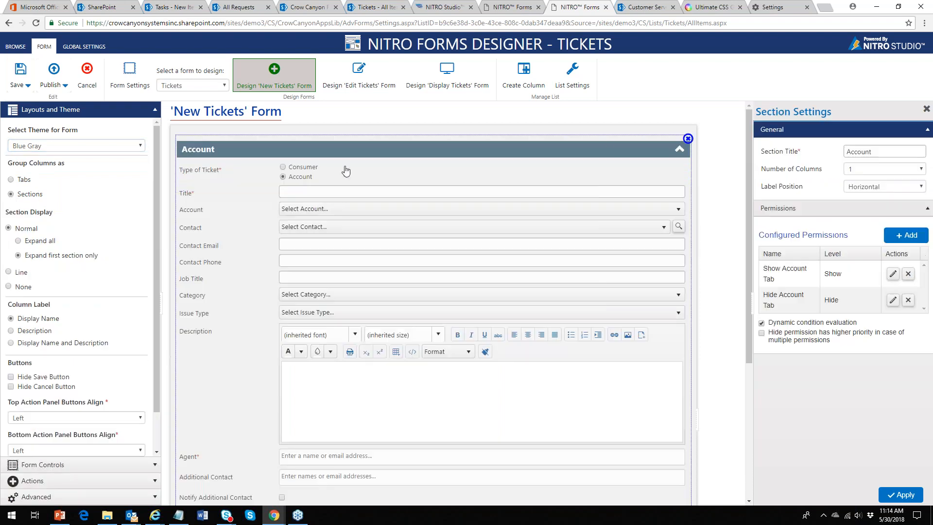
pyautogui.click(680, 149)
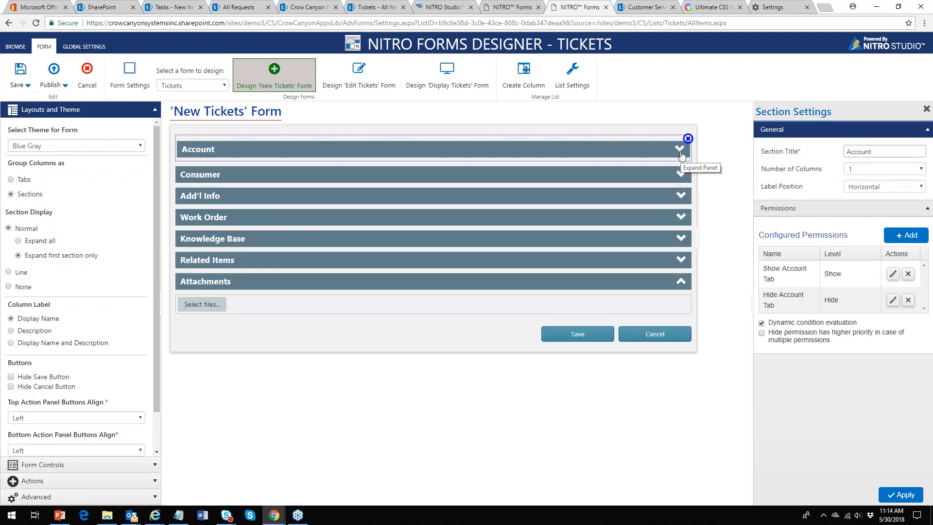
pyautogui.click(680, 151)
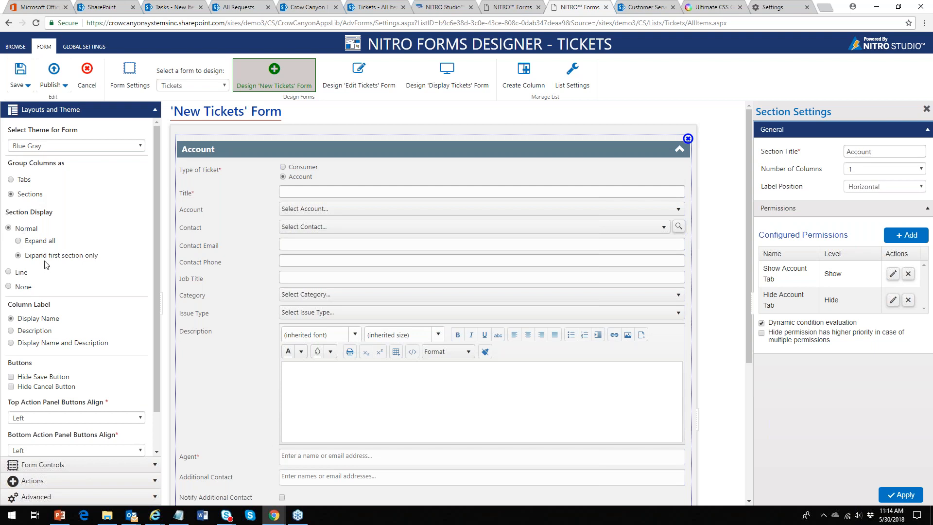
pyautogui.click(8, 273)
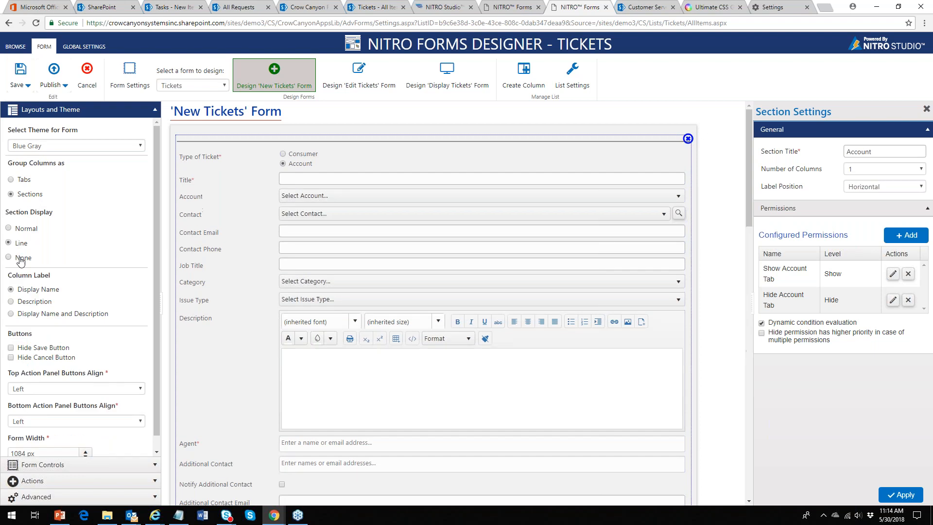
pyautogui.click(9, 228)
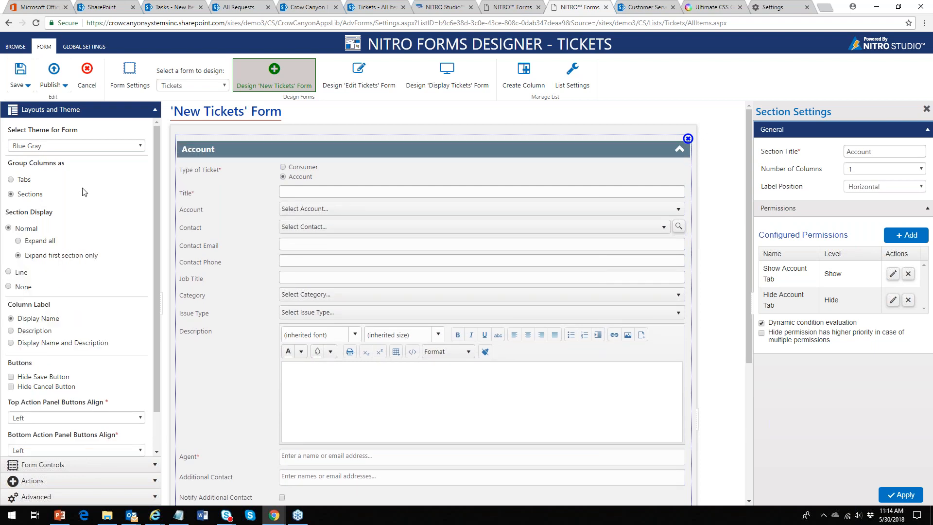
pyautogui.click(10, 180)
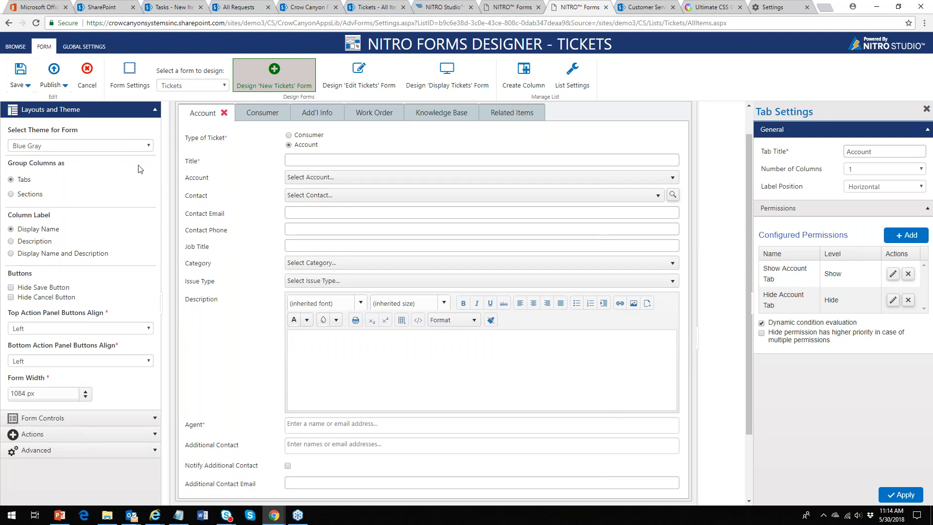
# Widen the New Tickets form to 1184 px and collapse the Permissions settings of the Account tab.
pyautogui.click(154, 111)
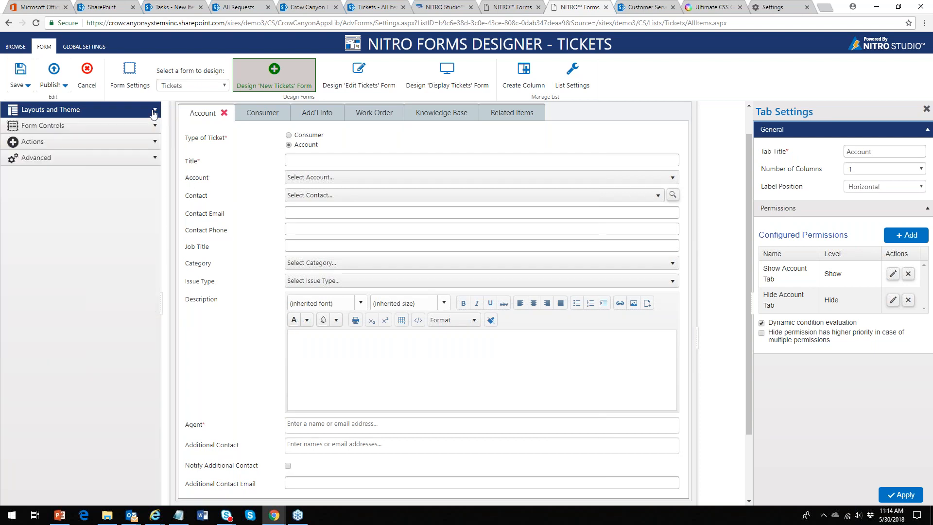
pyautogui.click(154, 111)
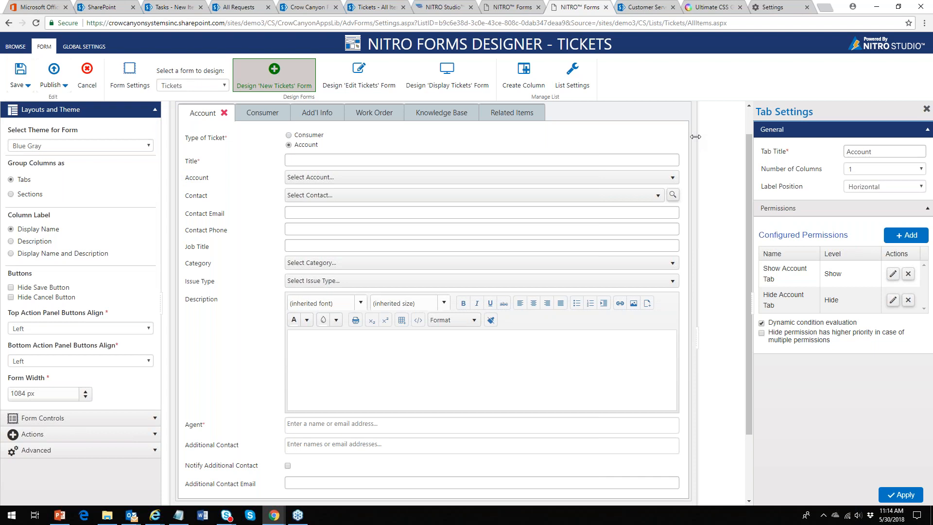
pyautogui.moveTo(696, 137); pyautogui.dragTo(745, 137)
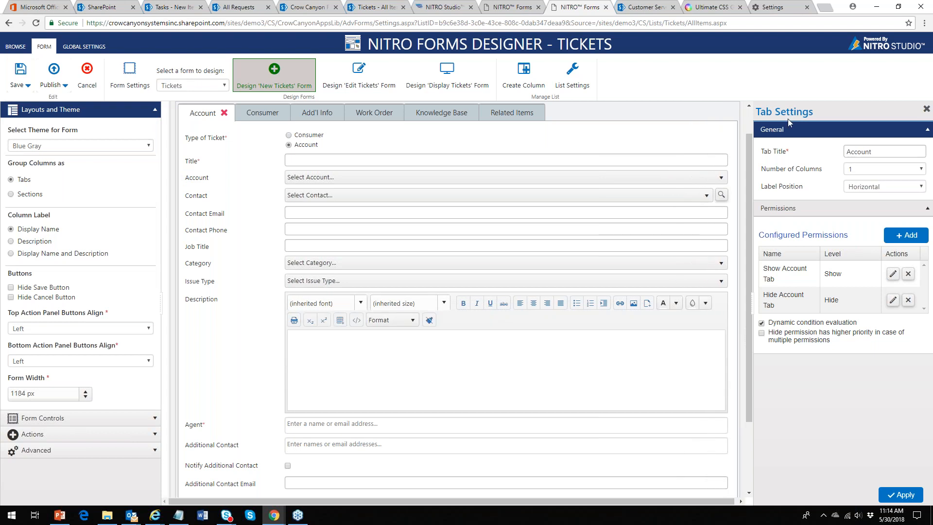
pyautogui.click(923, 208)
pyautogui.click(927, 130)
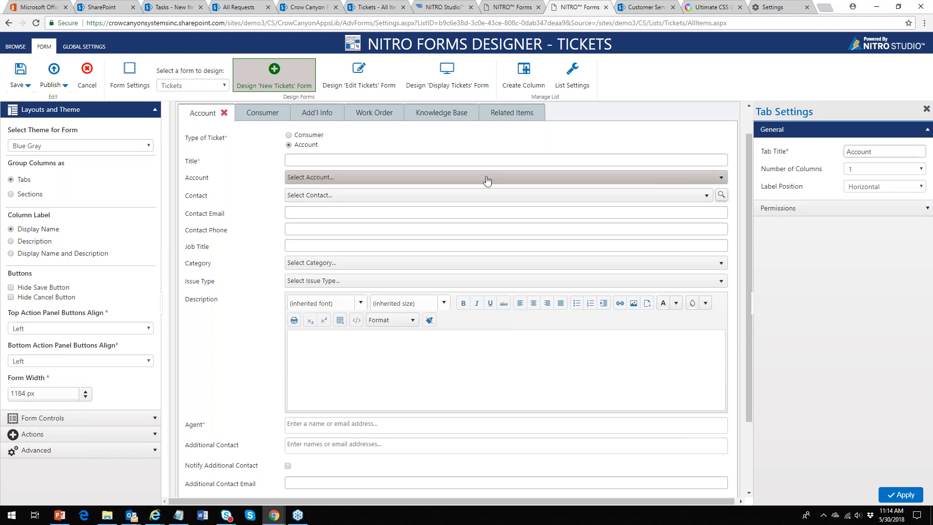
# Look through the tab settings of the Consumer and Add'l Info tabs, and return to the Account tab's title.
pyautogui.click(257, 115)
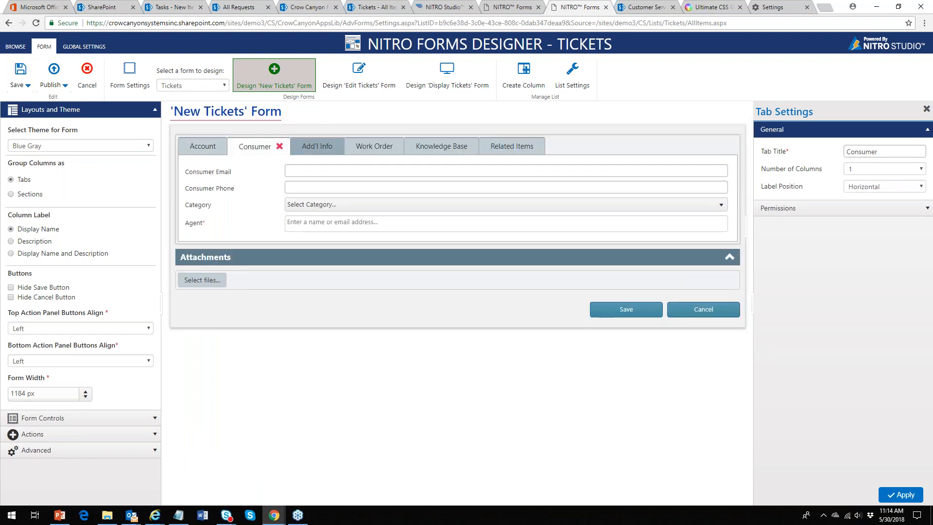
pyautogui.click(319, 148)
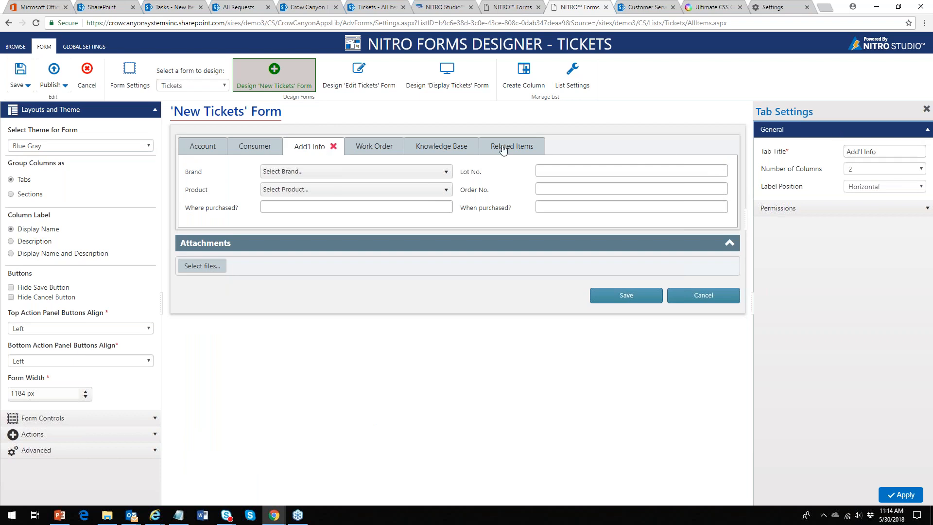
pyautogui.click(200, 151)
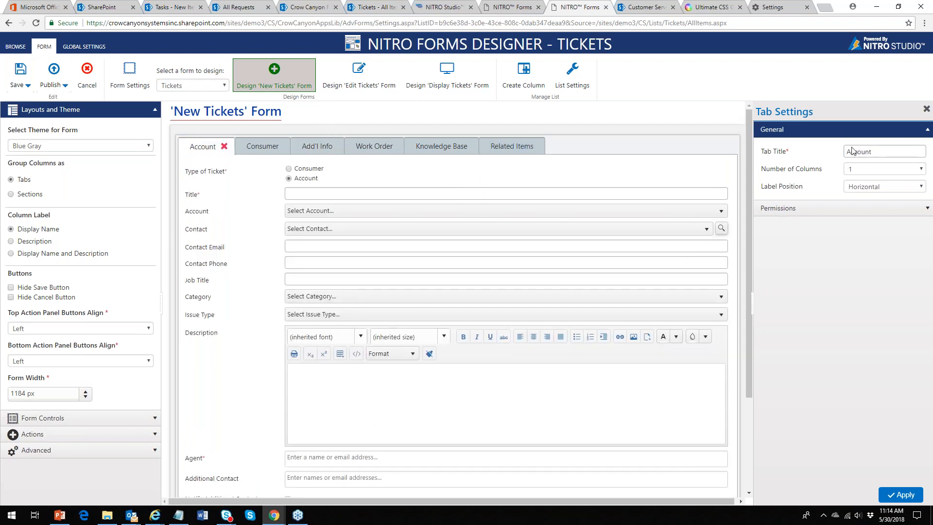
pyautogui.doubleClick(879, 153)
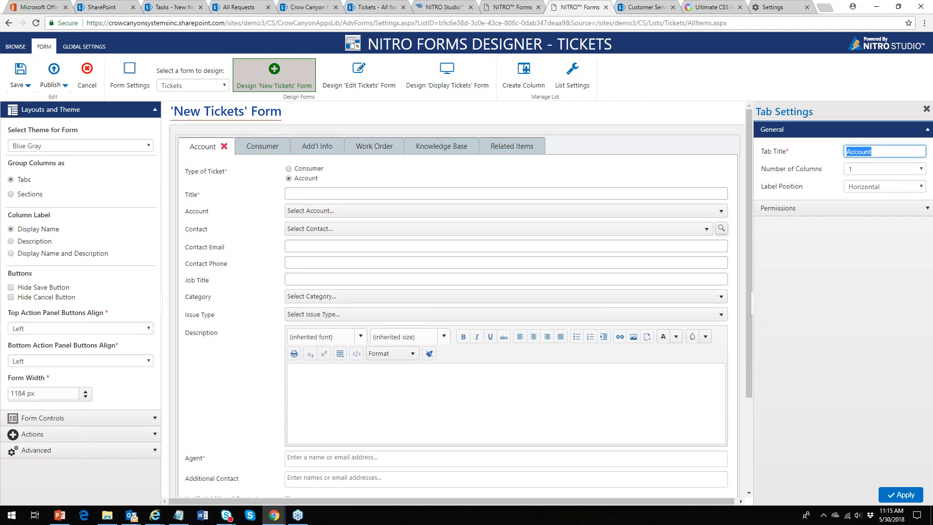
# Try laying out the Account tab of the New Tickets form in 2 columns.
pyautogui.click(921, 169)
pyautogui.click(888, 189)
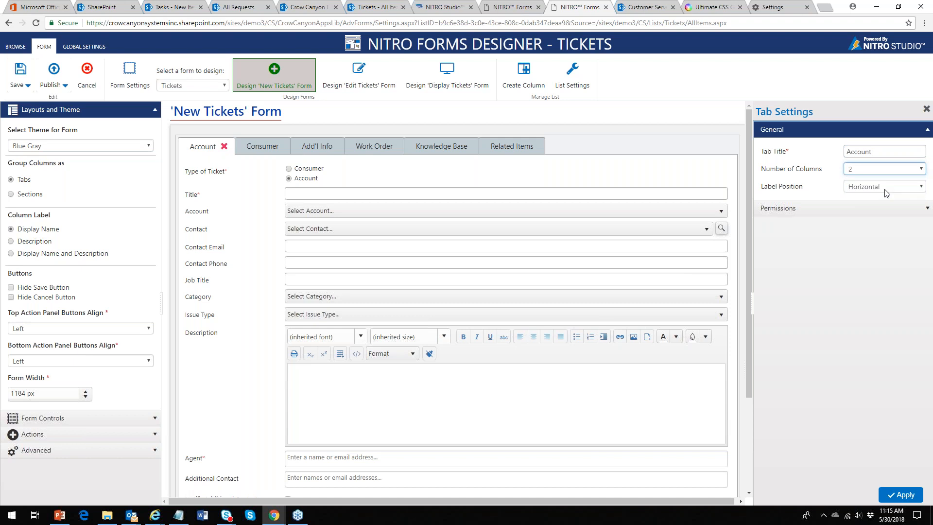
pyautogui.click(904, 495)
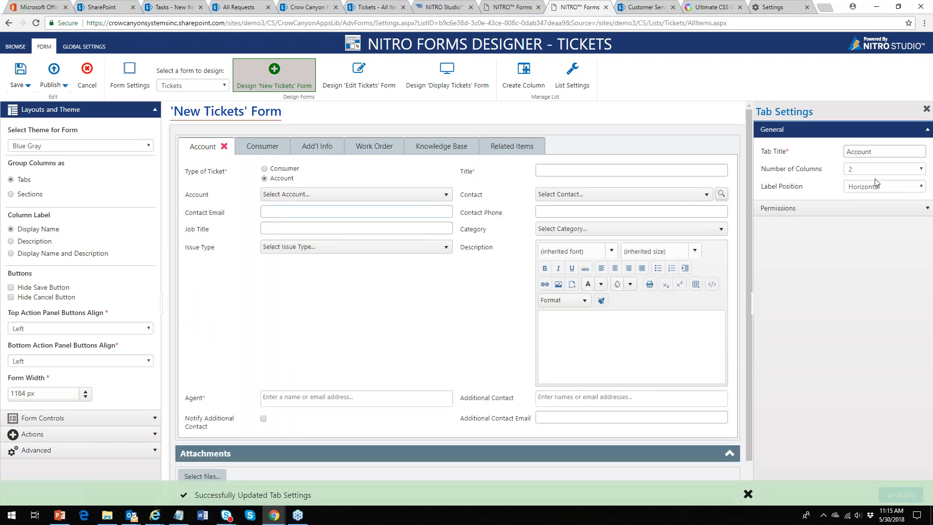
# Set the Account tab back to 1 column and try the Vertical label position.
pyautogui.click(922, 170)
pyautogui.click(873, 180)
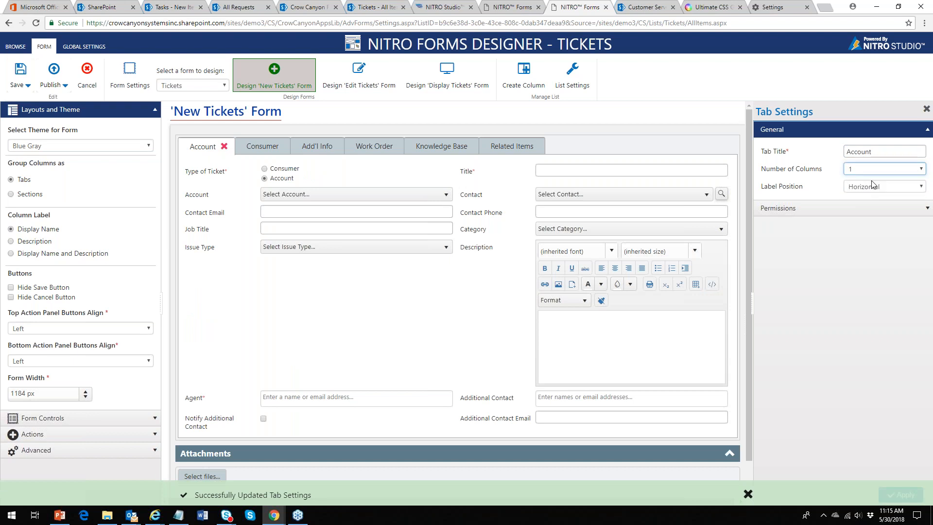
pyautogui.click(919, 187)
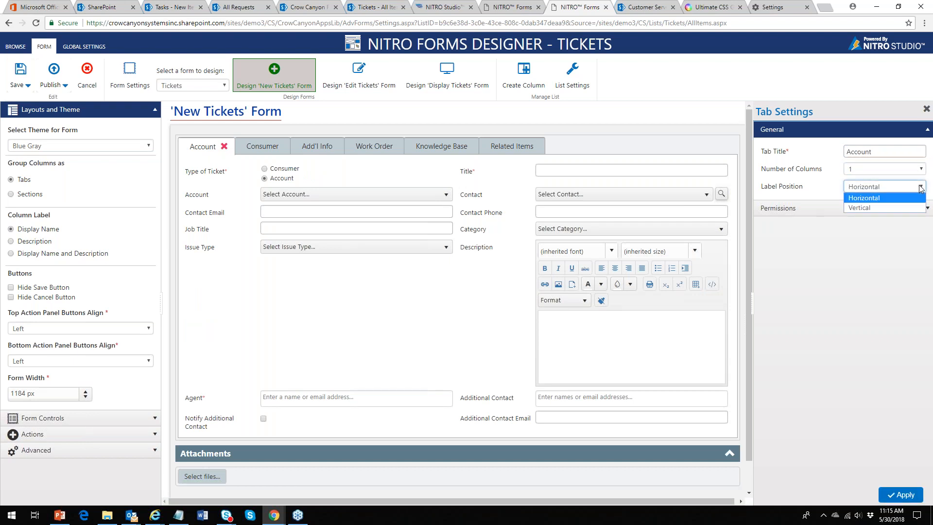
pyautogui.click(878, 206)
pyautogui.click(897, 495)
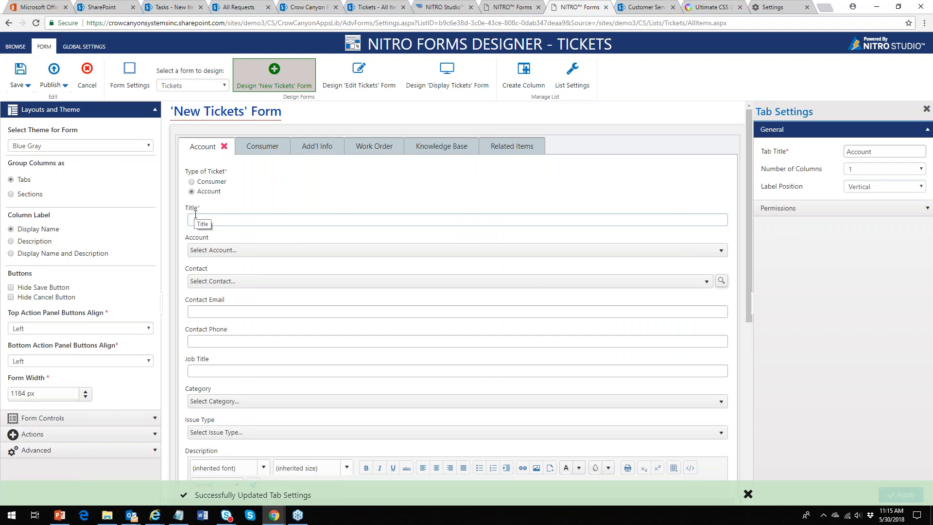
# Set the Account tab's label position back to Horizontal and apply it.
pyautogui.click(919, 187)
pyautogui.click(904, 199)
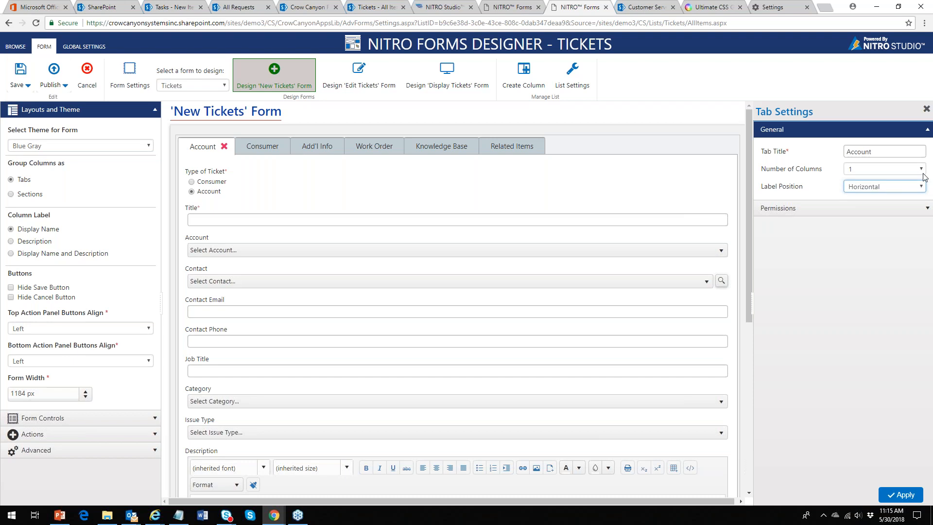
pyautogui.click(904, 493)
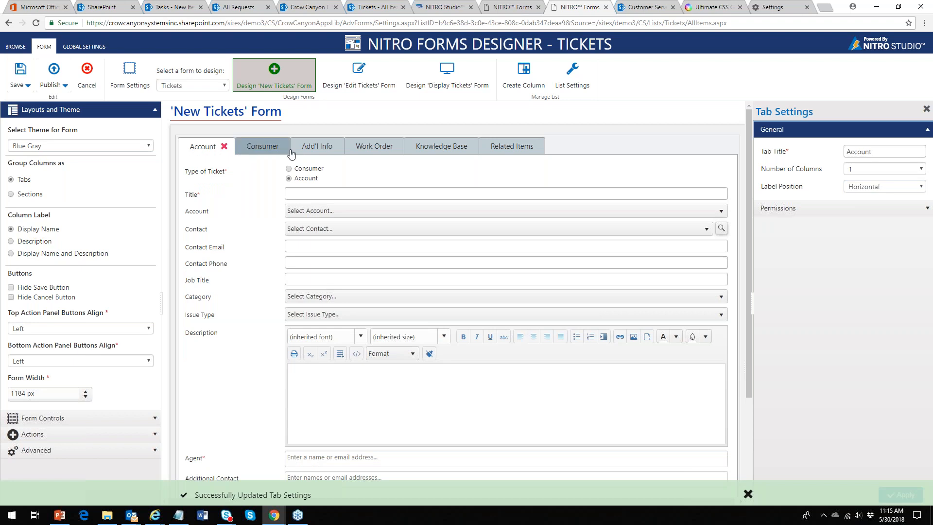
# Set the label position of the Related Items tab to Vertical and apply the tab settings.
pyautogui.click(496, 147)
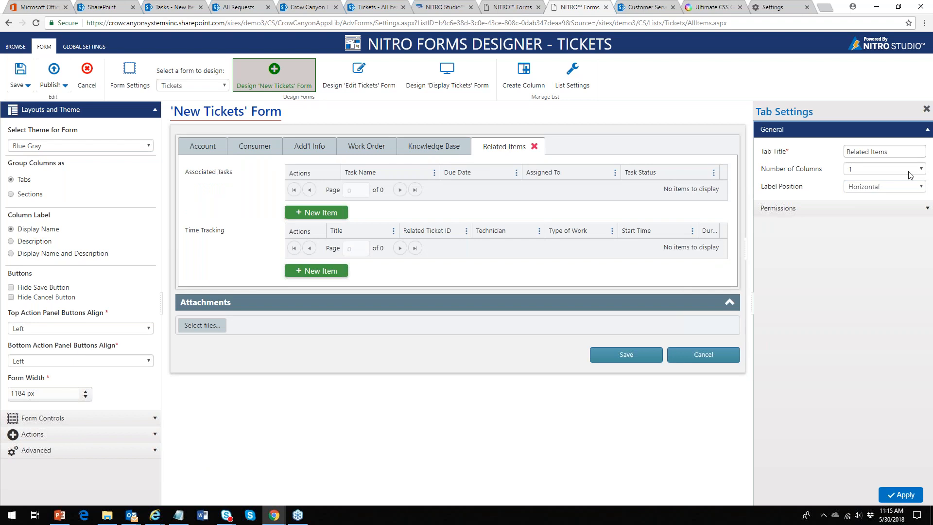
pyautogui.click(917, 187)
pyautogui.click(881, 208)
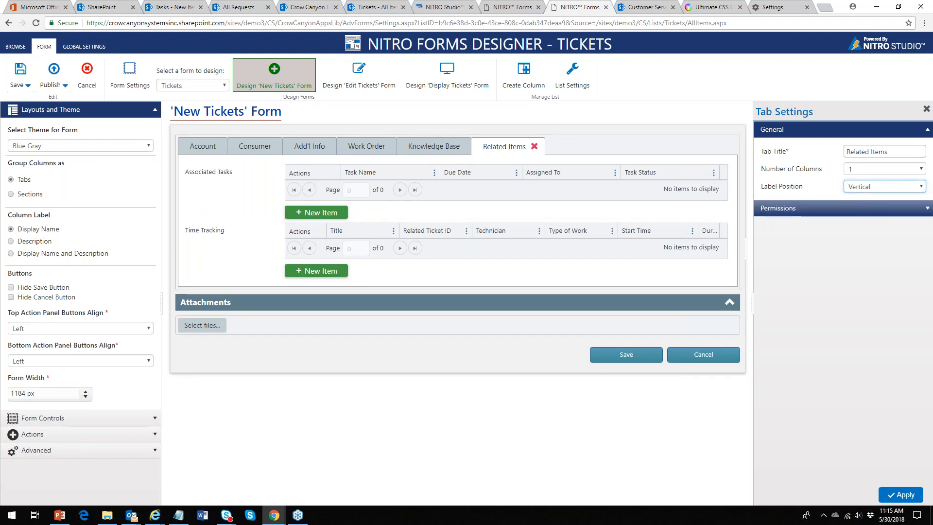
pyautogui.click(900, 494)
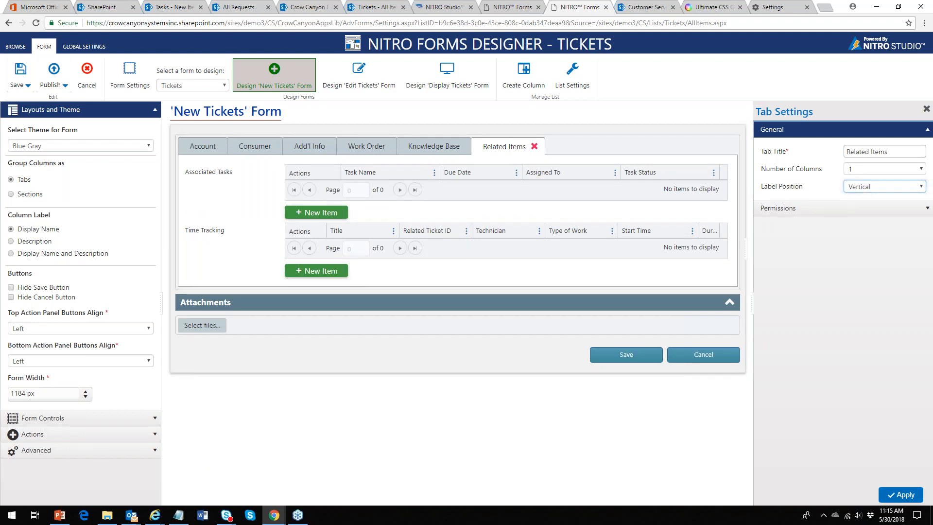
# Review the Account tab's configured permissions and the conditions of its Hide Account Tab permission without changing them.
pyautogui.click(203, 147)
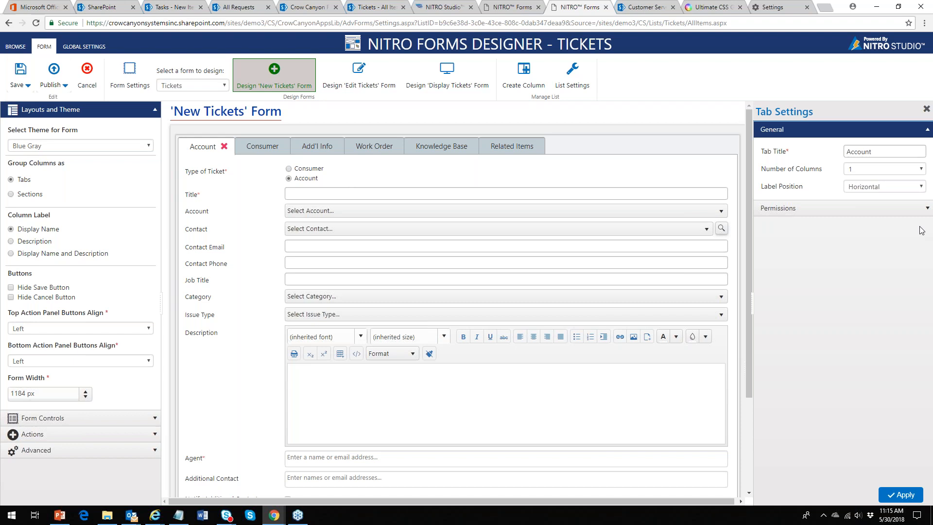
pyautogui.click(927, 209)
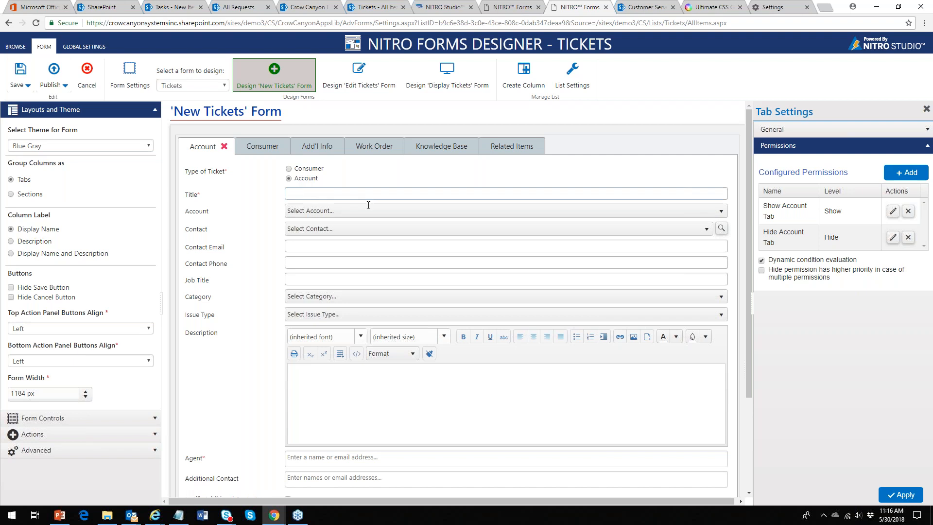
pyautogui.click(893, 238)
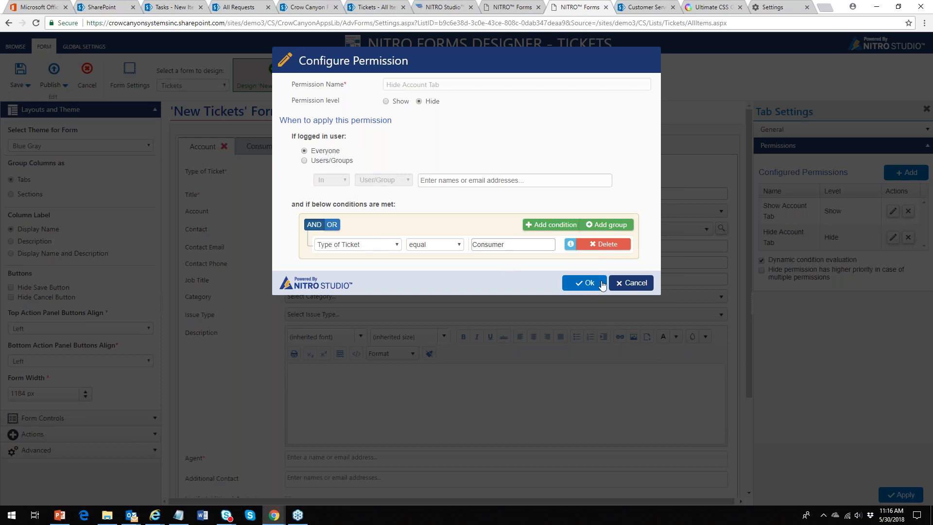
pyautogui.click(627, 285)
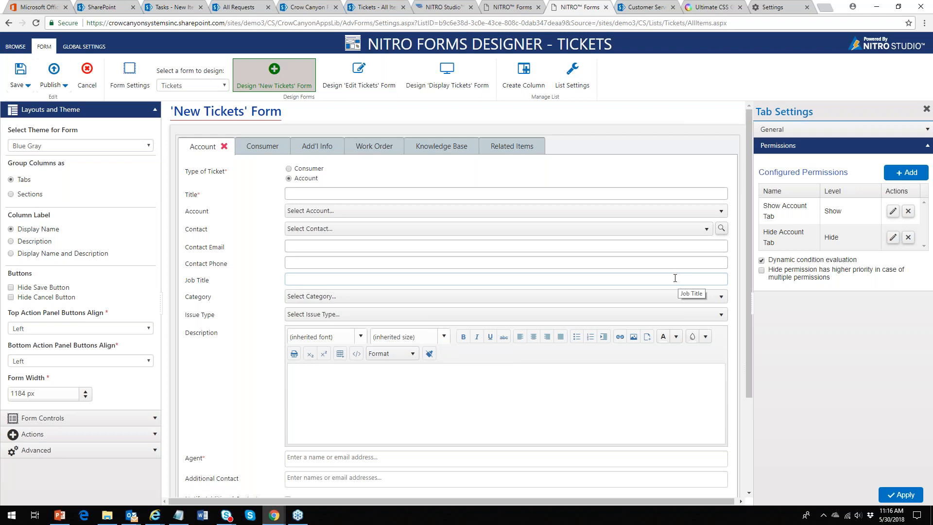
# Show the form controls, try adding a new tab after Related Items, and delete that tab.
pyautogui.click(156, 111)
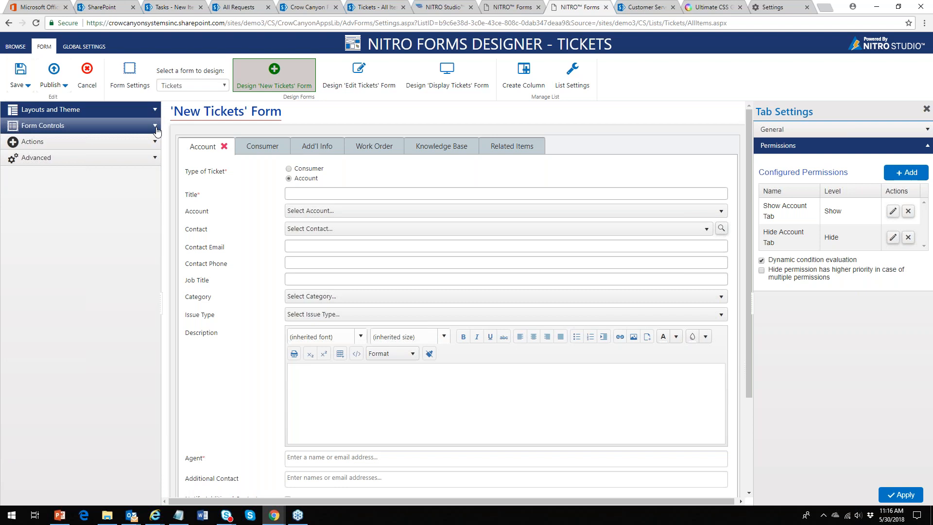
pyautogui.click(155, 128)
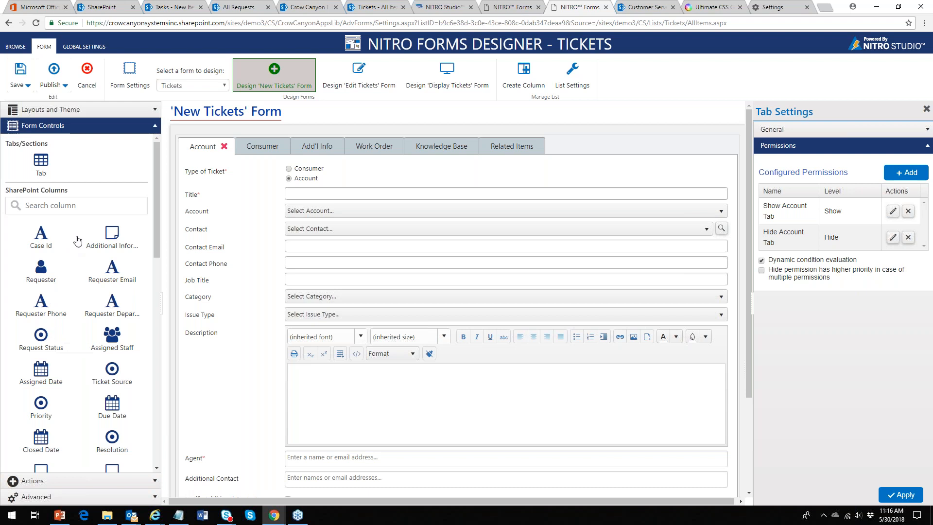
pyautogui.moveTo(40, 164); pyautogui.dragTo(610, 155)
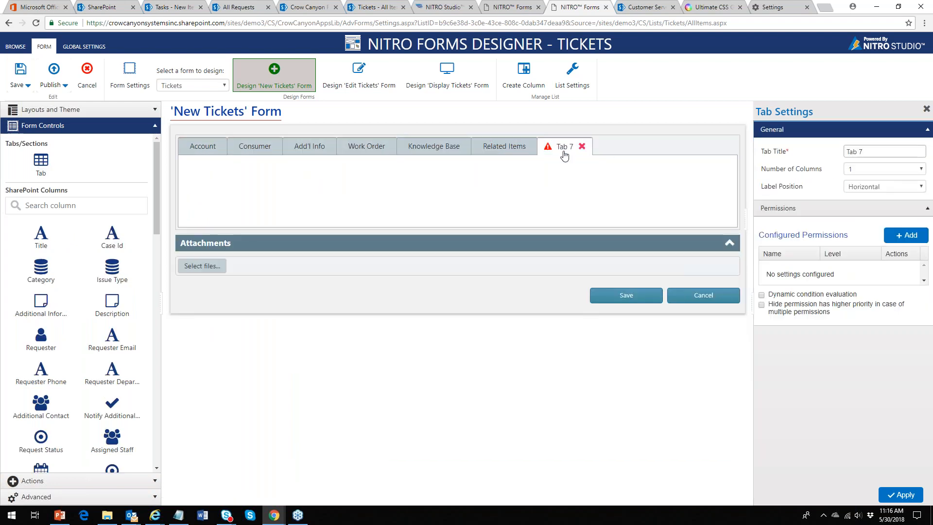
pyautogui.click(581, 146)
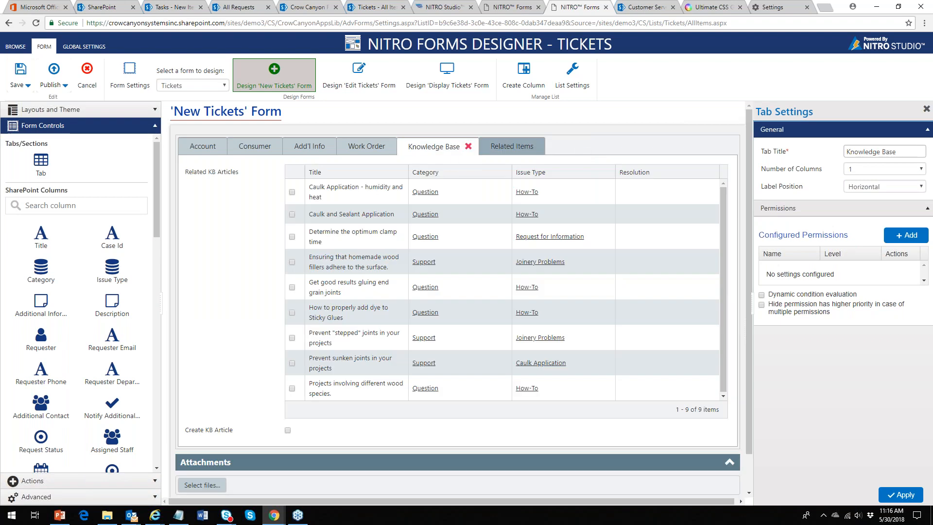
# Return to the Account tab, search the SharePoint columns for "req" and "cat", and clear the search.
pyautogui.click(198, 150)
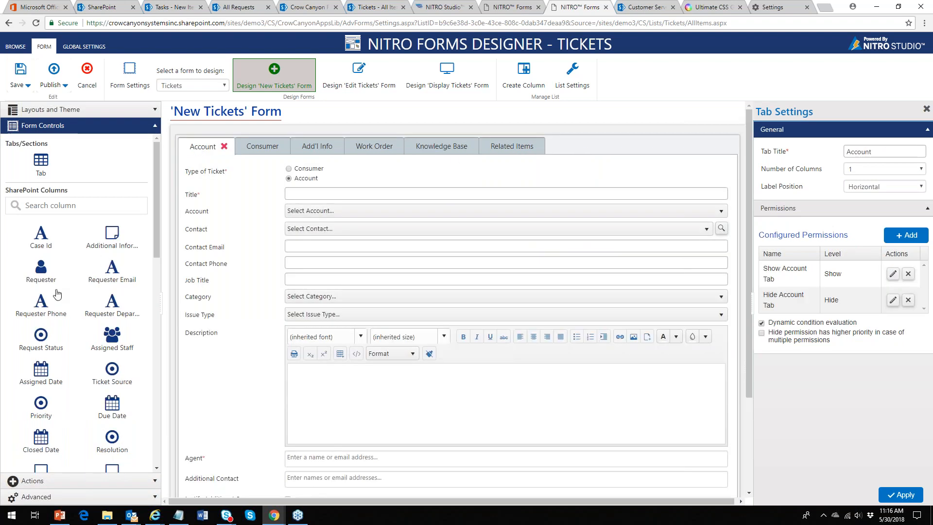
pyautogui.click(65, 205)
pyautogui.write('req')
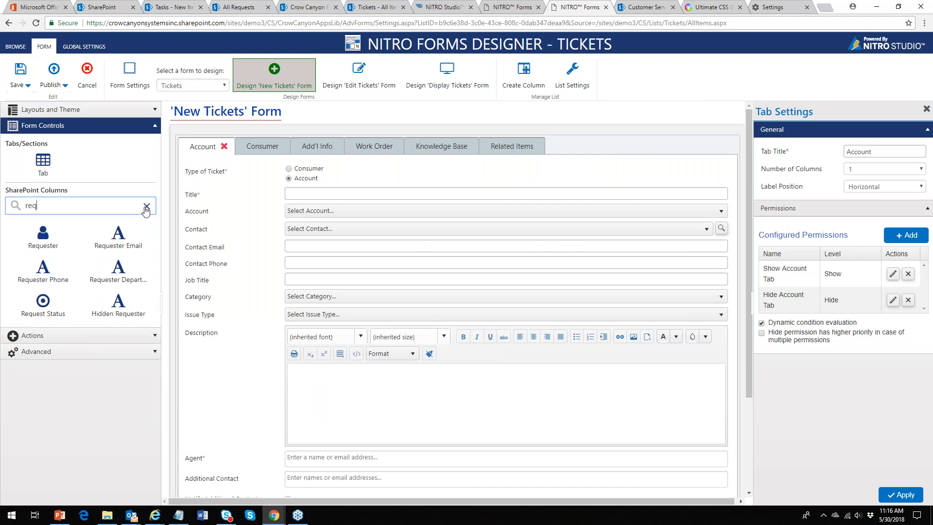
pyautogui.click(146, 208)
pyautogui.click(45, 207)
pyautogui.write('cat')
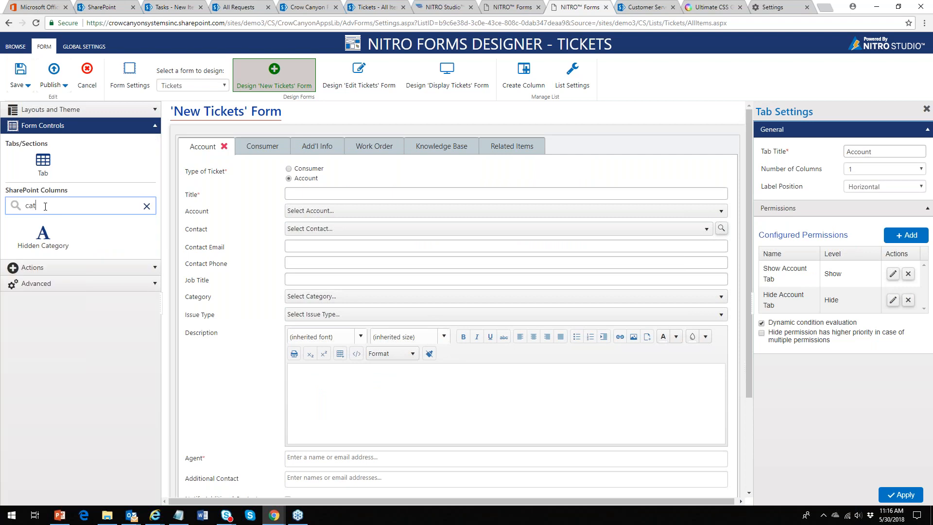
pyautogui.click(146, 206)
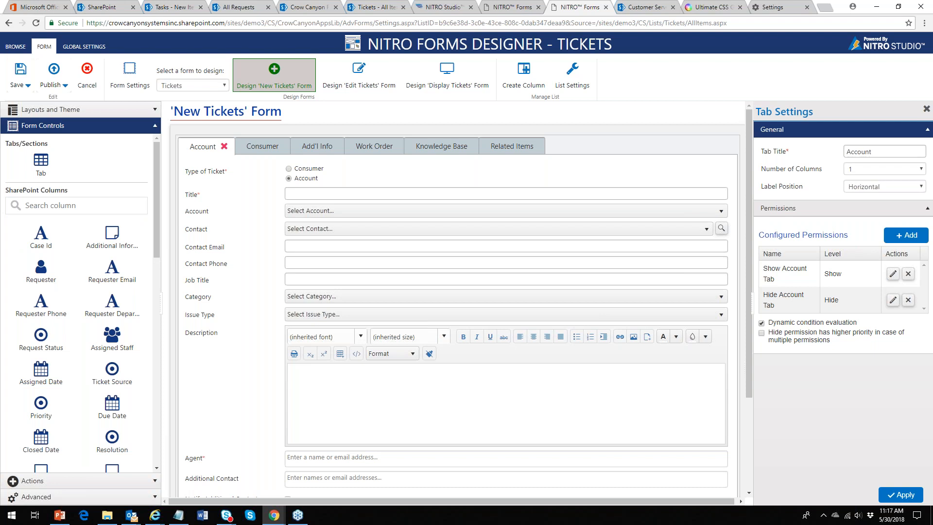
# Try placing the Request Status column below Contact Phone and then below Account, and remove it from the Account tab.
pyautogui.moveTo(107, 325); pyautogui.dragTo(672, 241)
pyautogui.moveTo(748, 234)
pyautogui.mouseDown()
pyautogui.moveTo(736, 319)
pyautogui.moveTo(748, 243)
pyautogui.mouseUp()
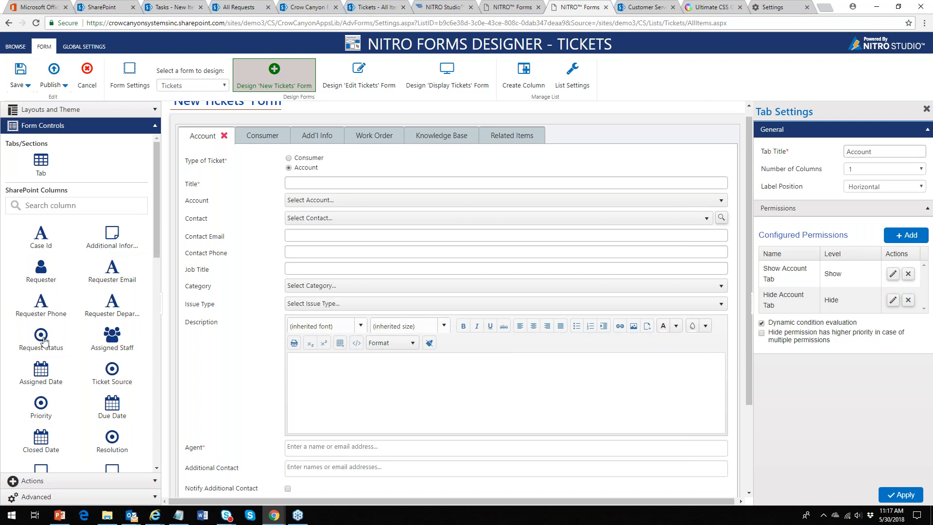
pyautogui.moveTo(42, 336); pyautogui.dragTo(252, 262)
pyautogui.click(249, 276)
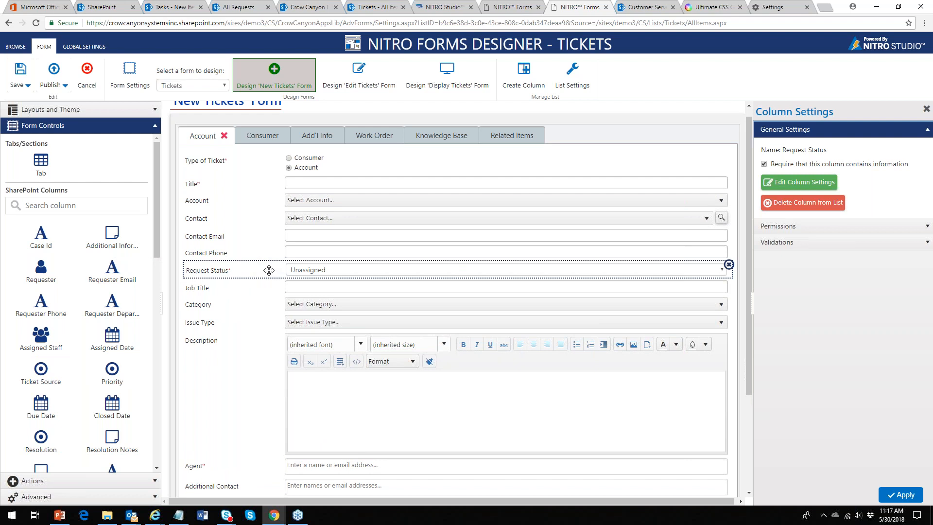
pyautogui.moveTo(269, 268); pyautogui.dragTo(270, 219)
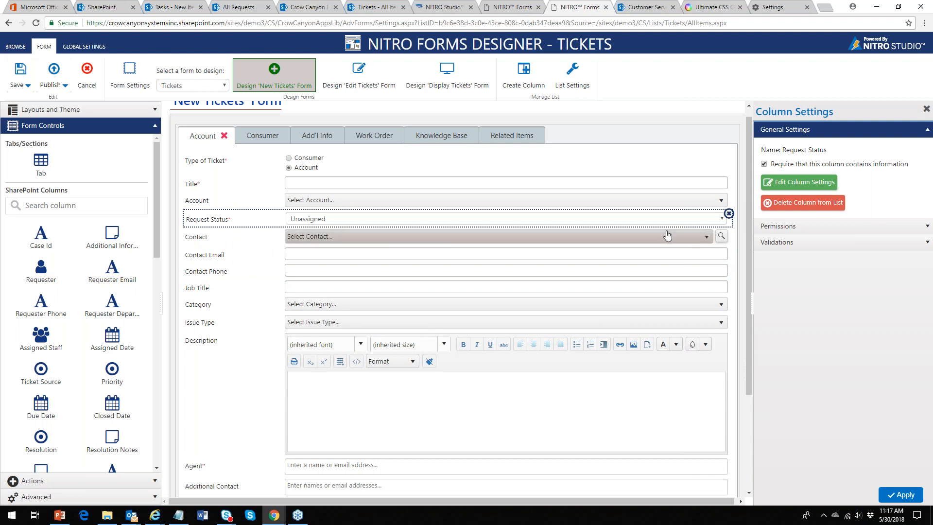
pyautogui.click(729, 214)
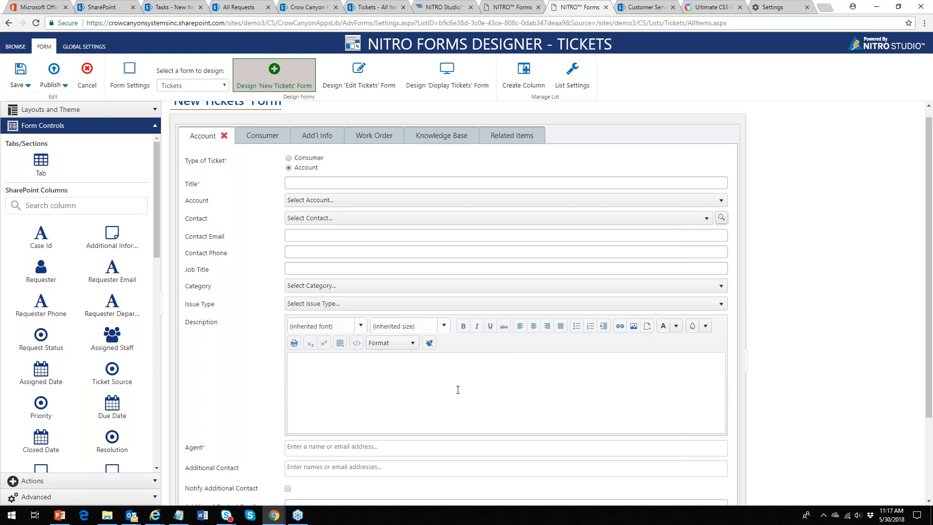
# Examine the Job Title column's general settings, permissions and validations.
pyautogui.click(339, 268)
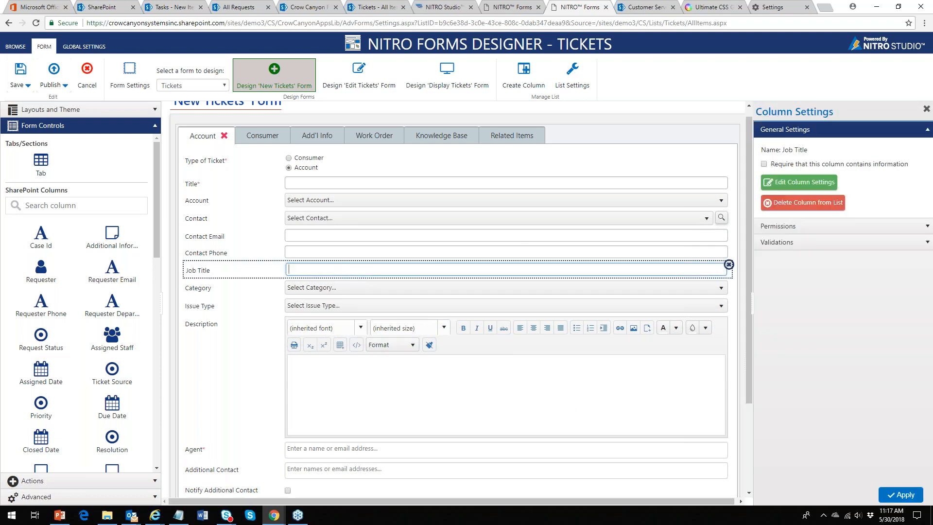
pyautogui.moveTo(749, 200); pyautogui.dragTo(747, 184)
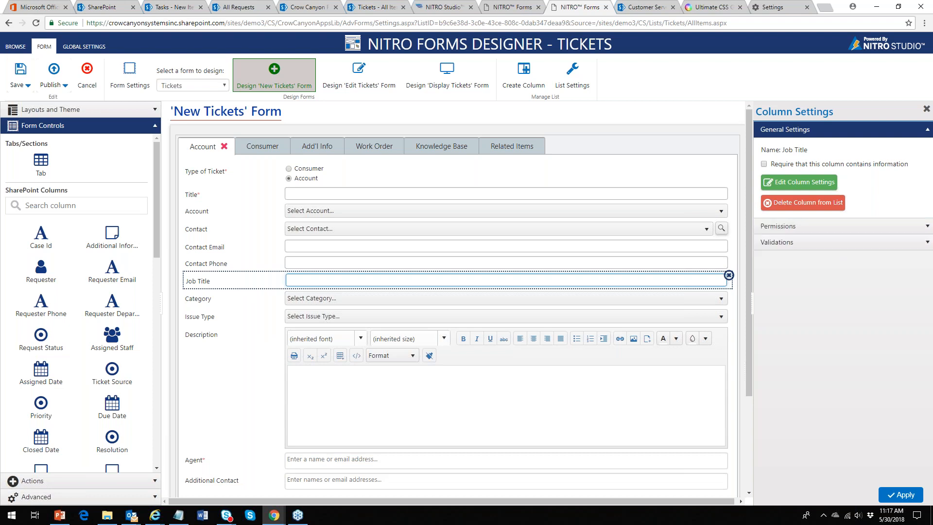
pyautogui.click(798, 184)
pyautogui.click(923, 226)
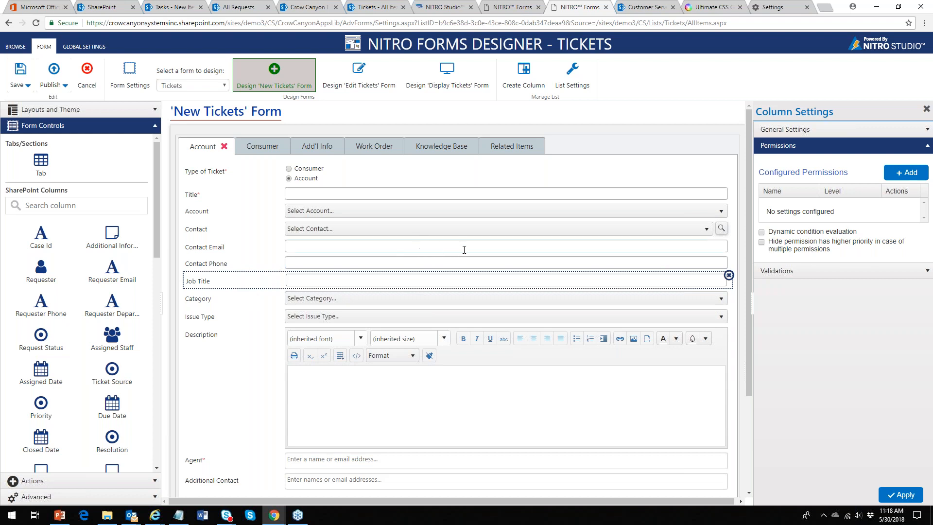
pyautogui.click(928, 148)
pyautogui.click(927, 163)
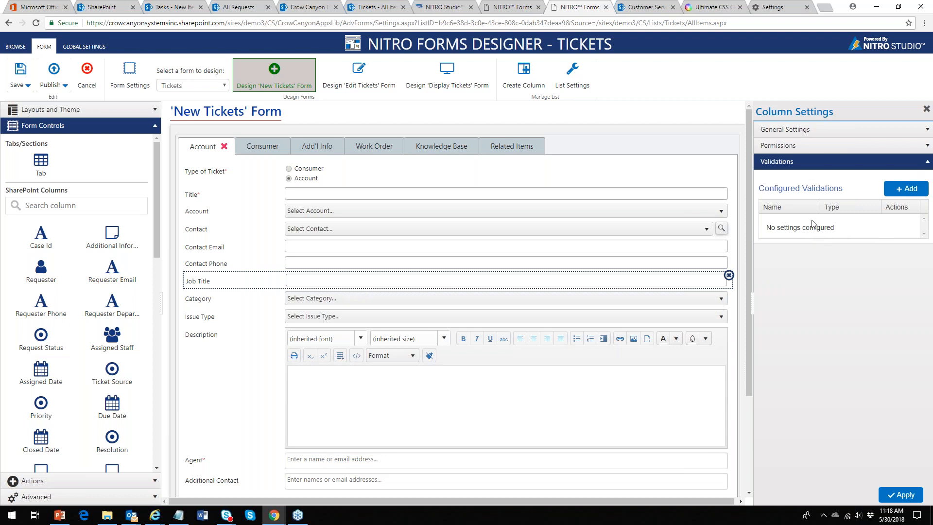
pyautogui.click(923, 167)
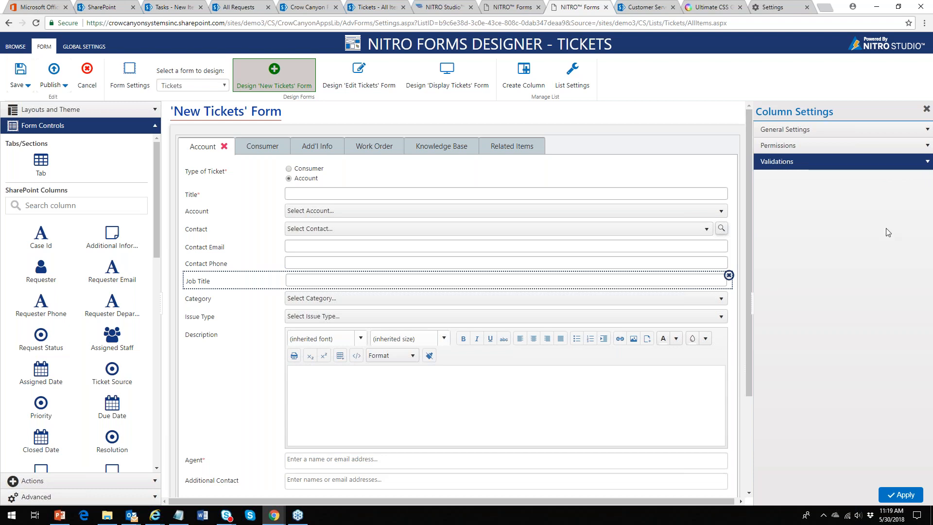
# Examine the Job Title column's general settings and its full column definition, and close the definition without changes.
pyautogui.click(926, 130)
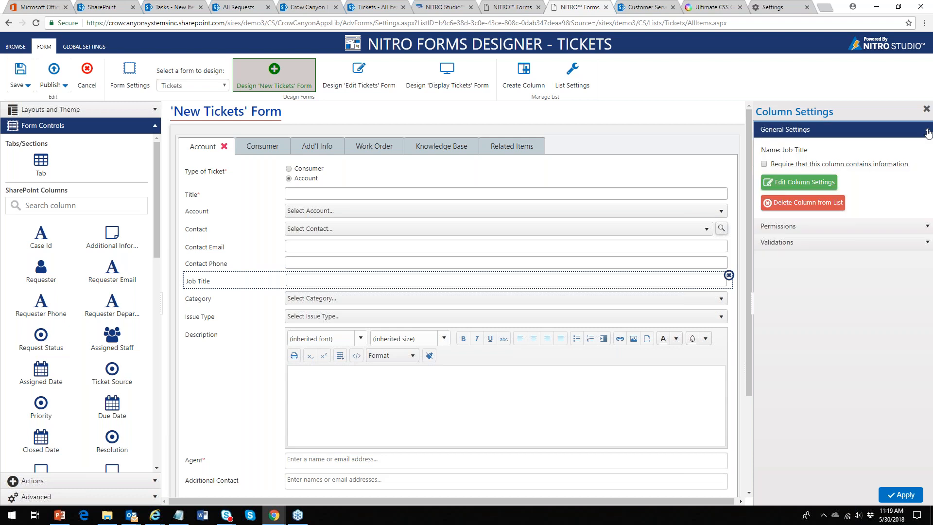
pyautogui.click(806, 184)
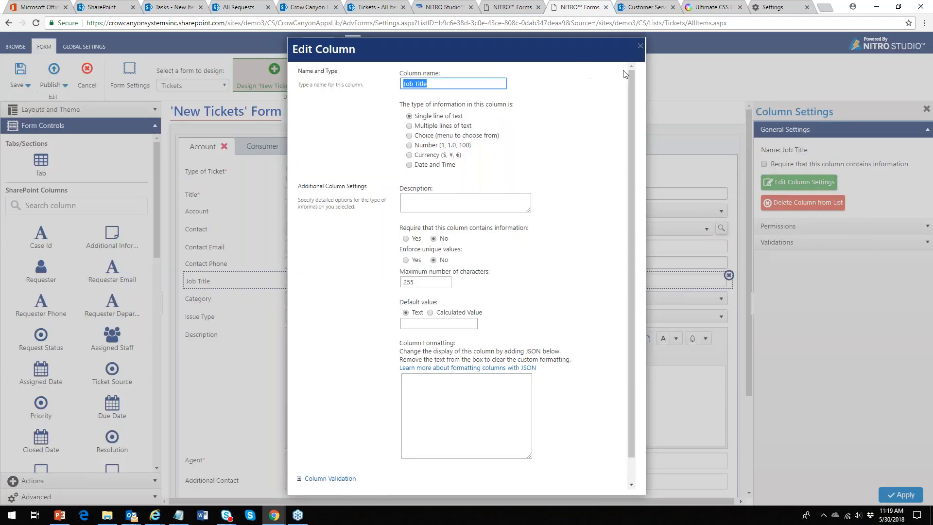
pyautogui.click(639, 46)
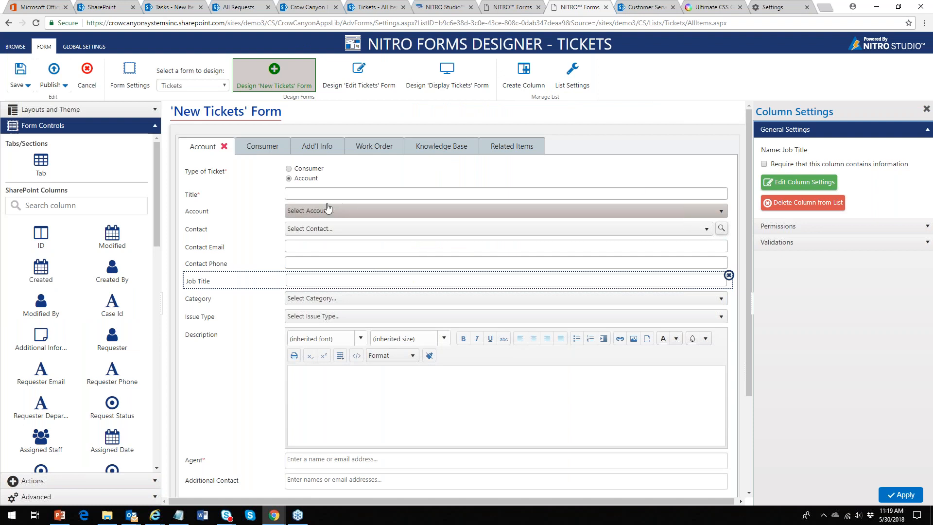
# Show the Consumer tab and the Consumer Email column's settings, and return to the Account tab.
pyautogui.click(252, 148)
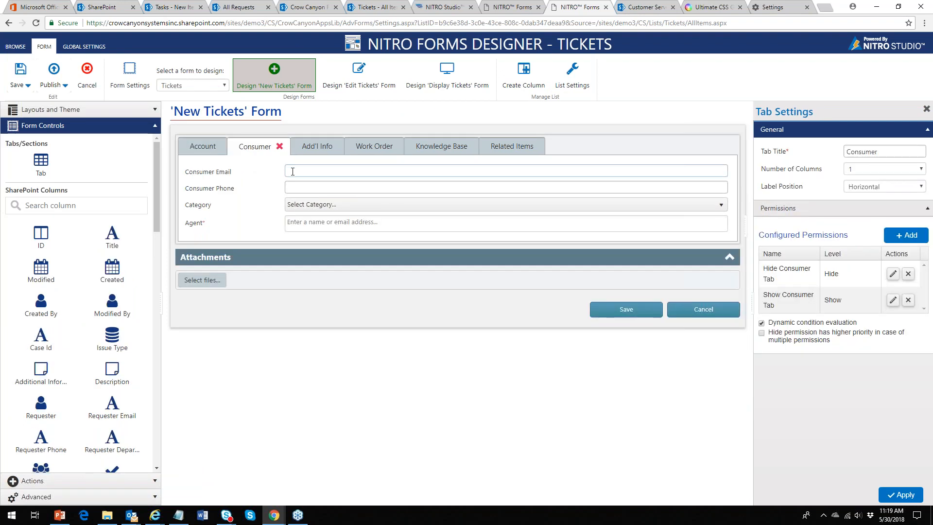
pyautogui.click(294, 168)
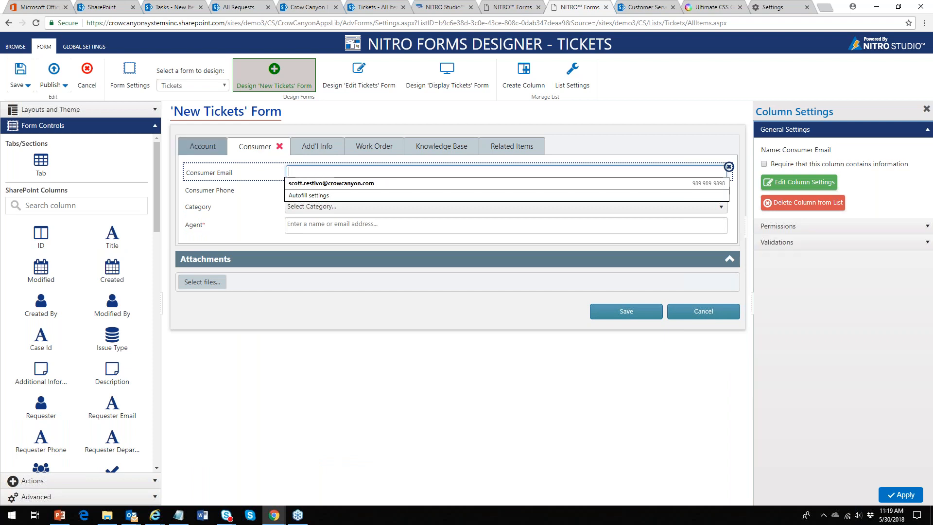
pyautogui.click(199, 150)
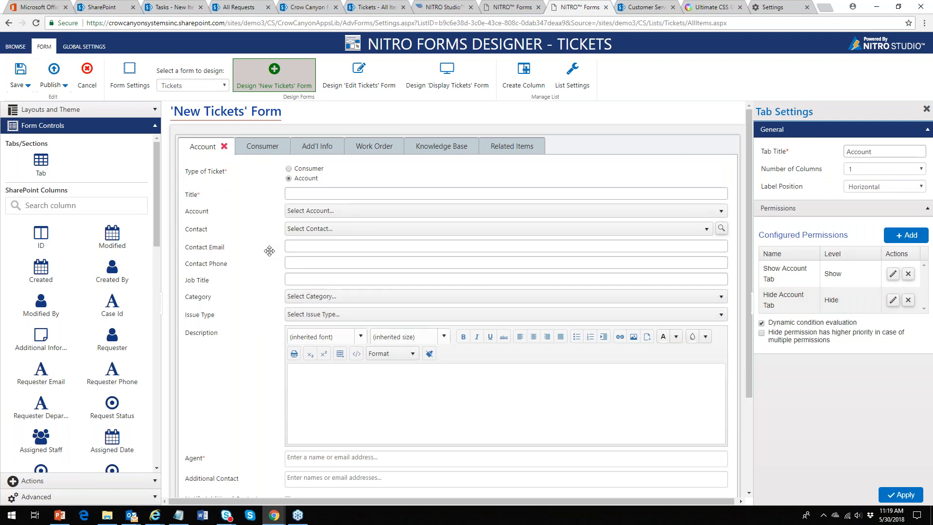
# Try switching to the Edit Tickets form, cancel, and reload the form design without saving the pending changes.
pyautogui.click(155, 127)
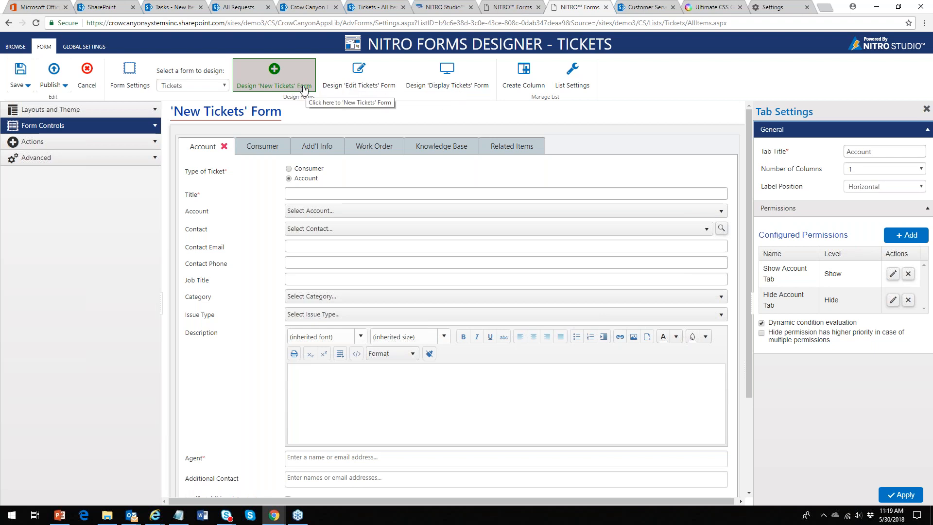
pyautogui.click(366, 86)
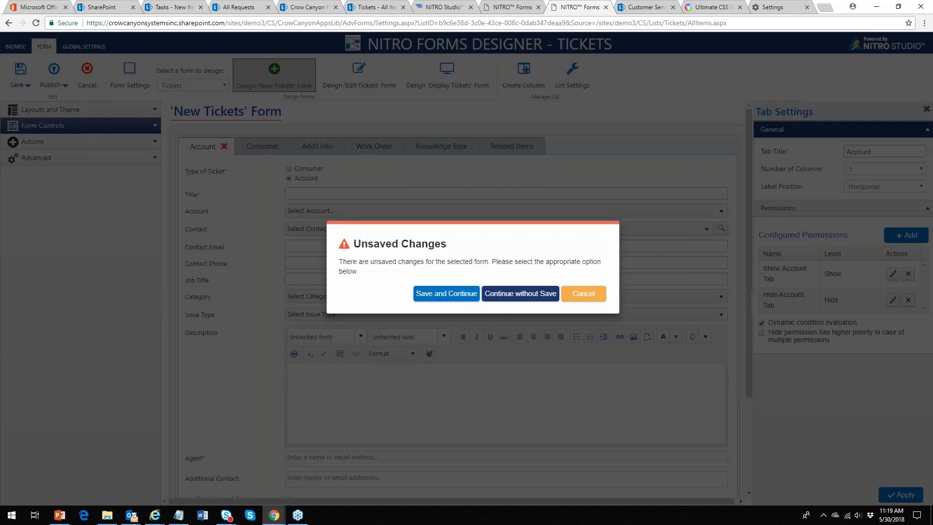
pyautogui.click(584, 294)
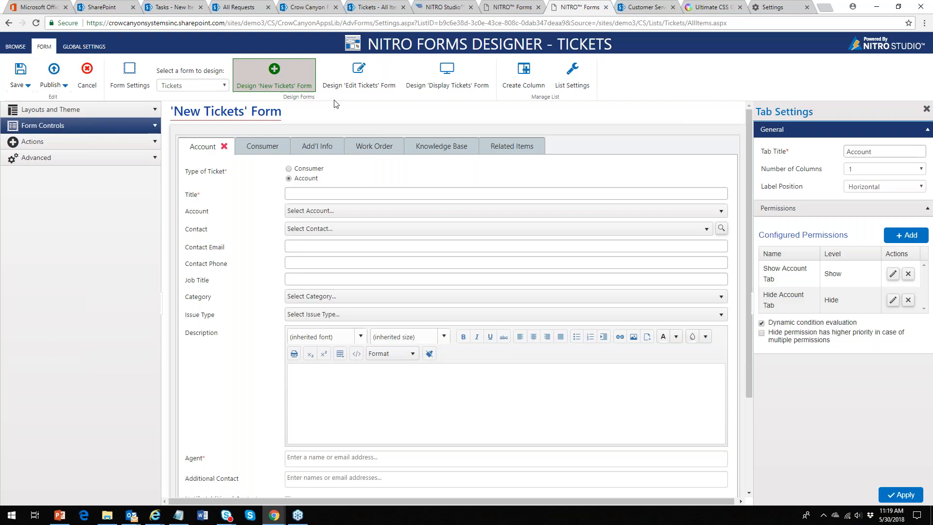
pyautogui.click(292, 73)
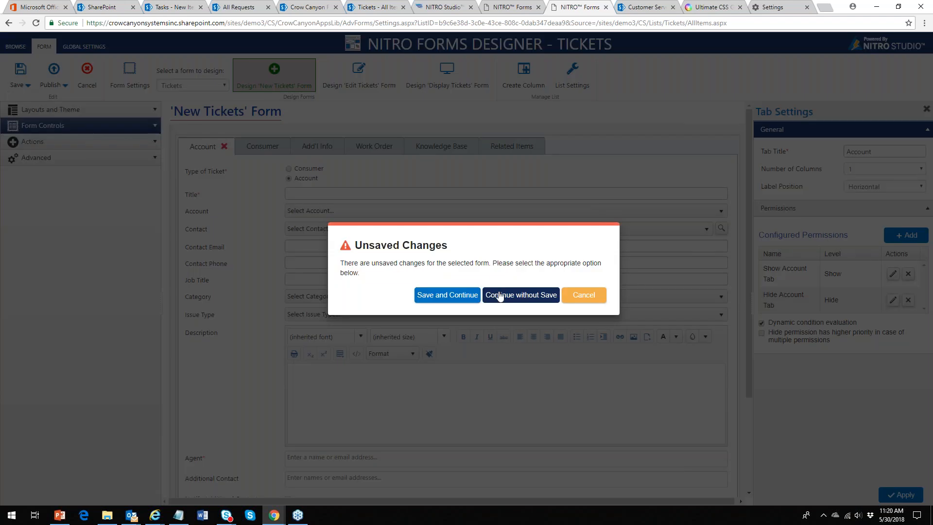
pyautogui.click(361, 91)
pyautogui.click(526, 295)
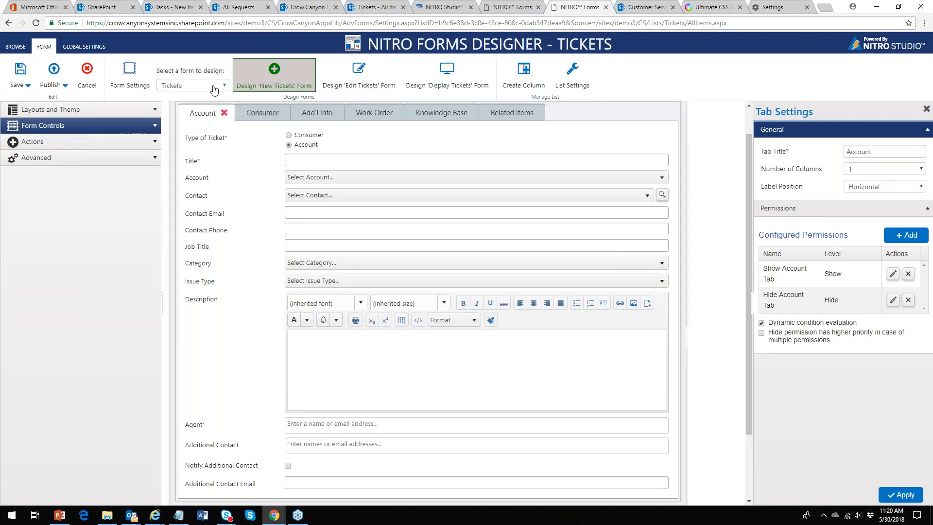
# Create a NITRO form named Requests without copying an existing form, using the same custom design for New, Edit and Display.
pyautogui.click(131, 78)
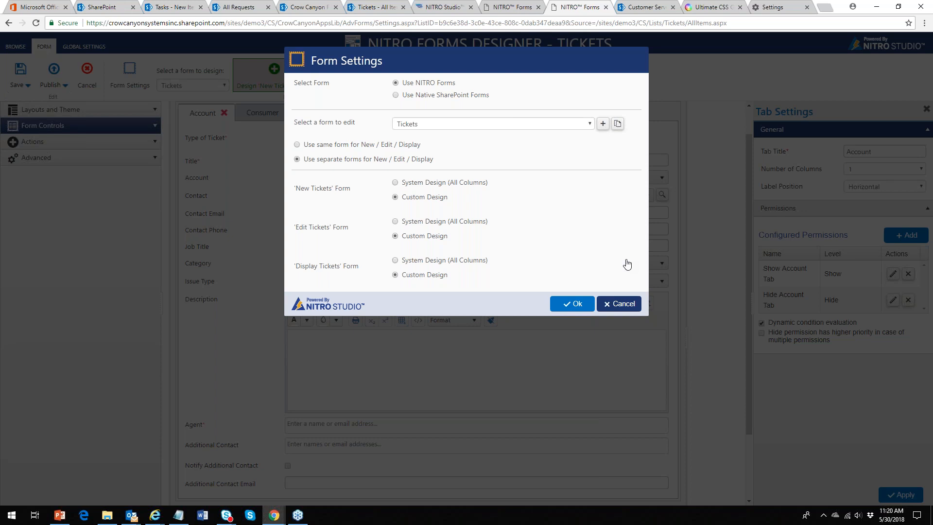
pyautogui.click(603, 125)
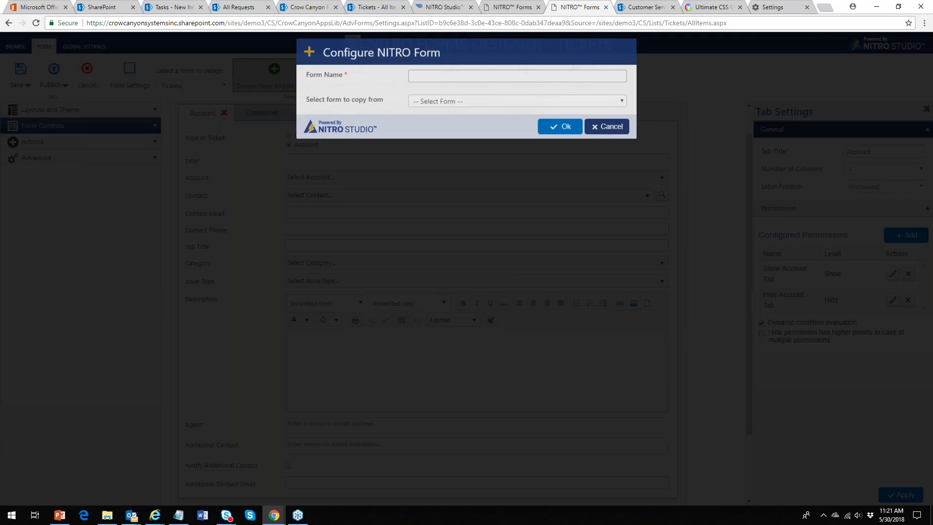
pyautogui.click(427, 85)
pyautogui.write('Requ')
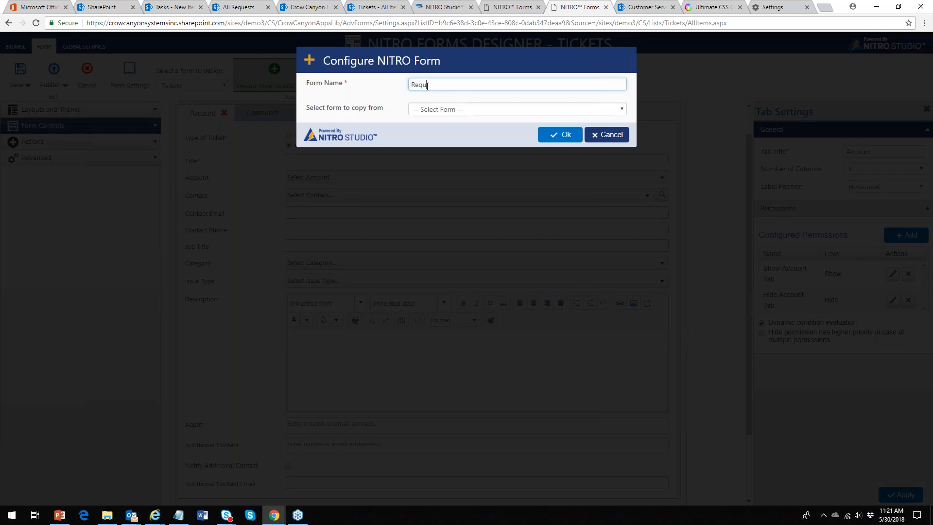
pyautogui.write('ests')
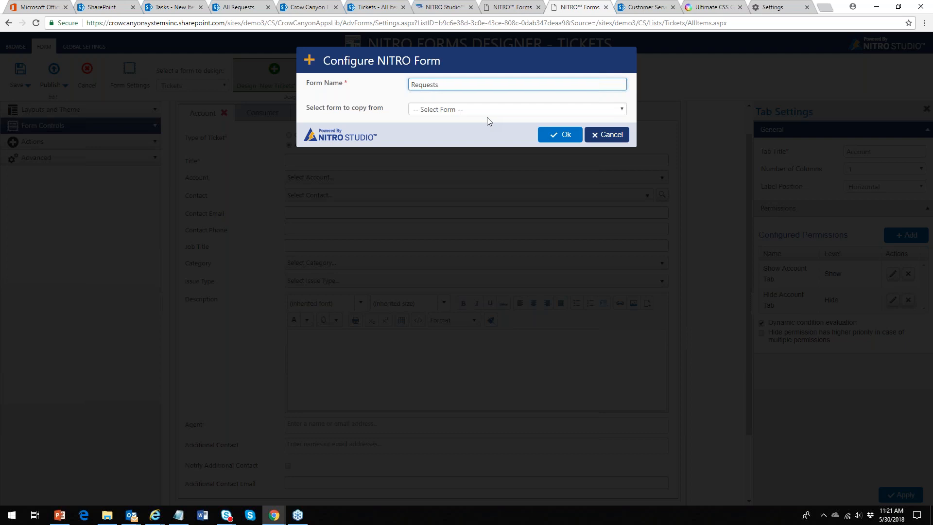
pyautogui.click(429, 86)
pyautogui.click(623, 110)
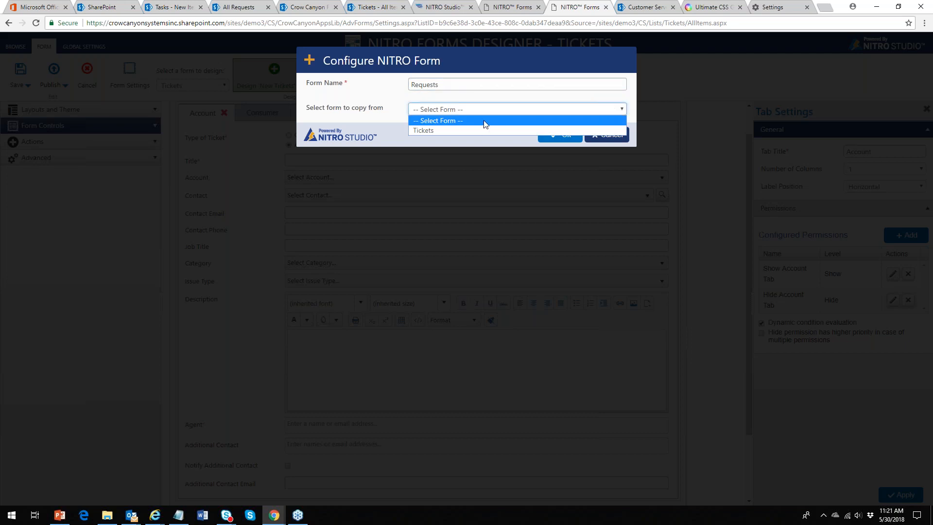
pyautogui.click(484, 122)
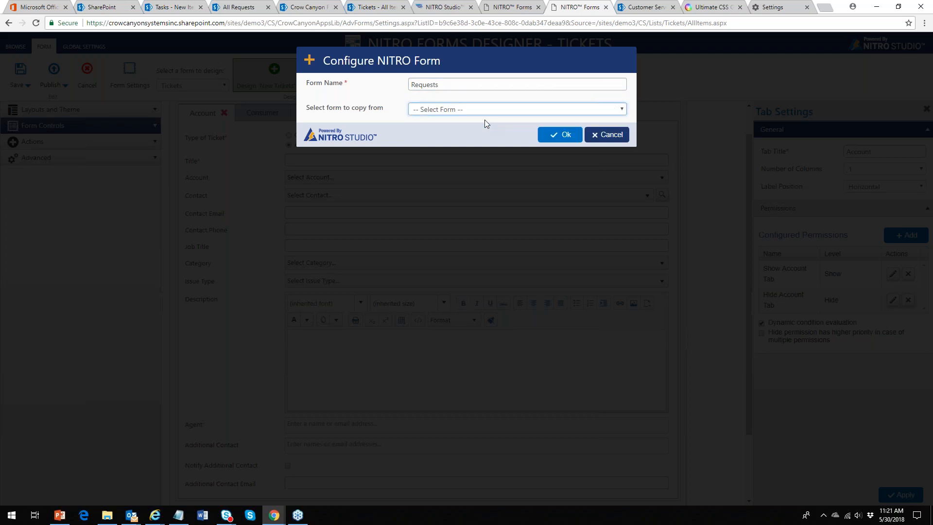
pyautogui.click(557, 138)
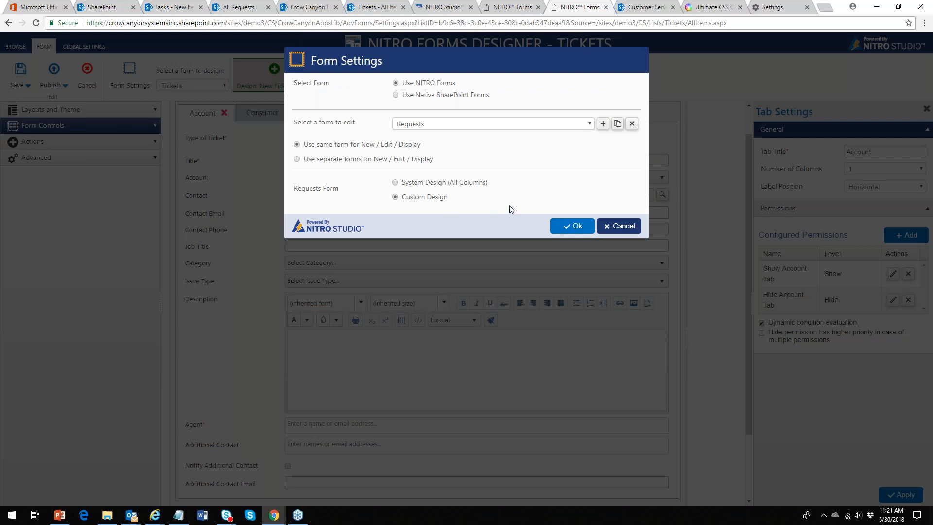
pyautogui.click(583, 230)
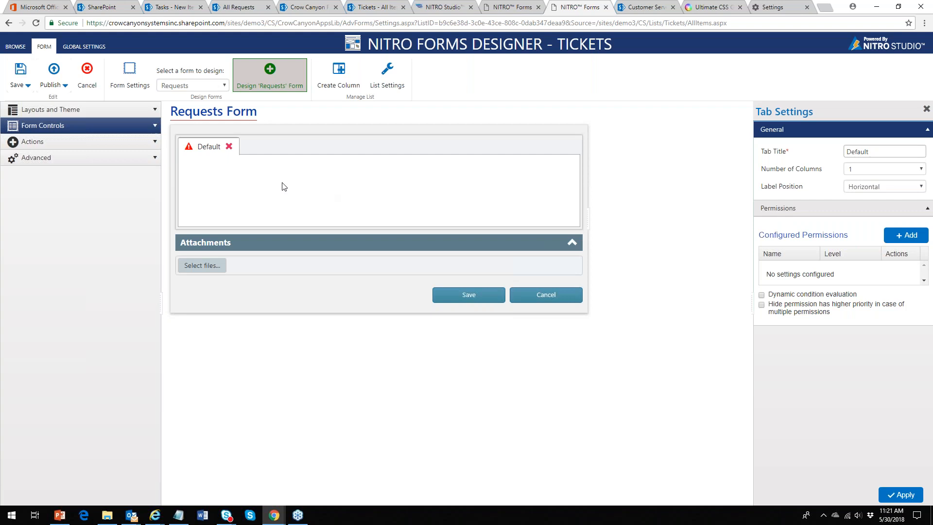
# Add the Title column to the Requests form's Default tab and save the form.
pyautogui.click(148, 130)
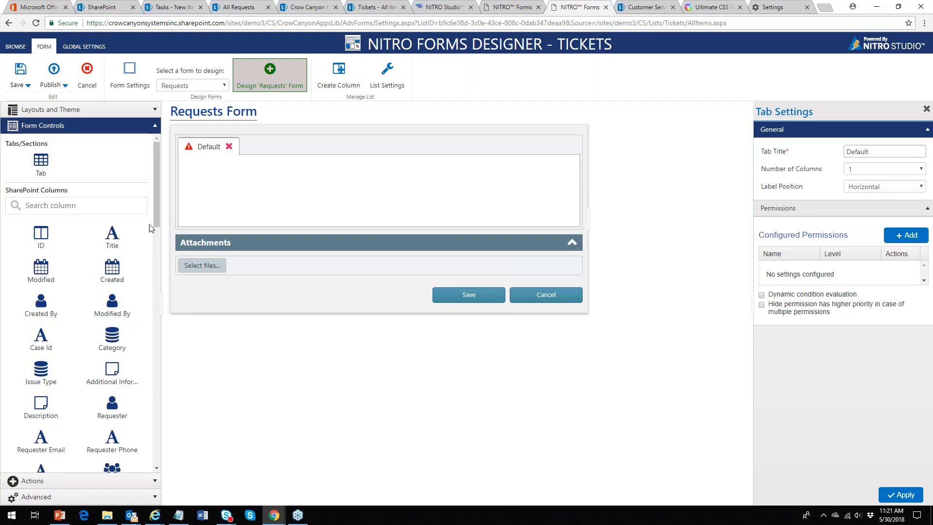
pyautogui.moveTo(107, 237); pyautogui.dragTo(216, 180)
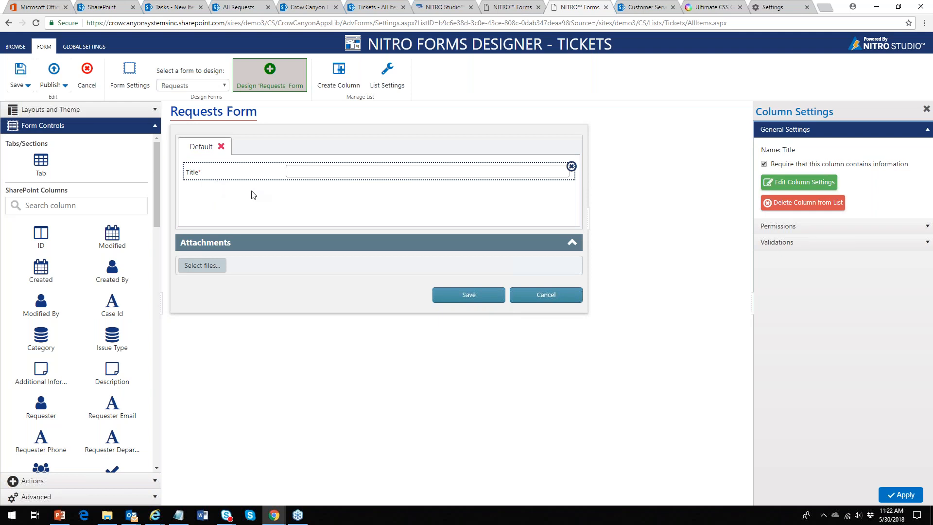
pyautogui.click(217, 87)
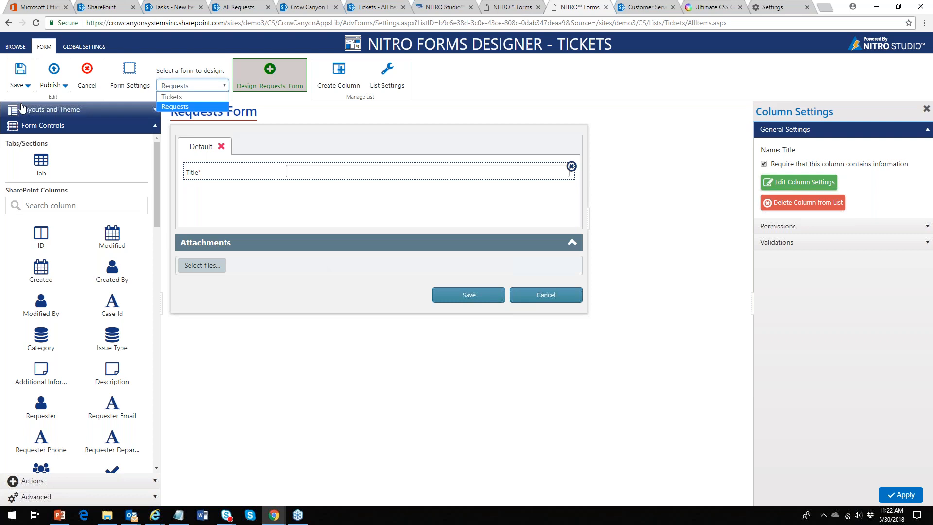
pyautogui.click(21, 72)
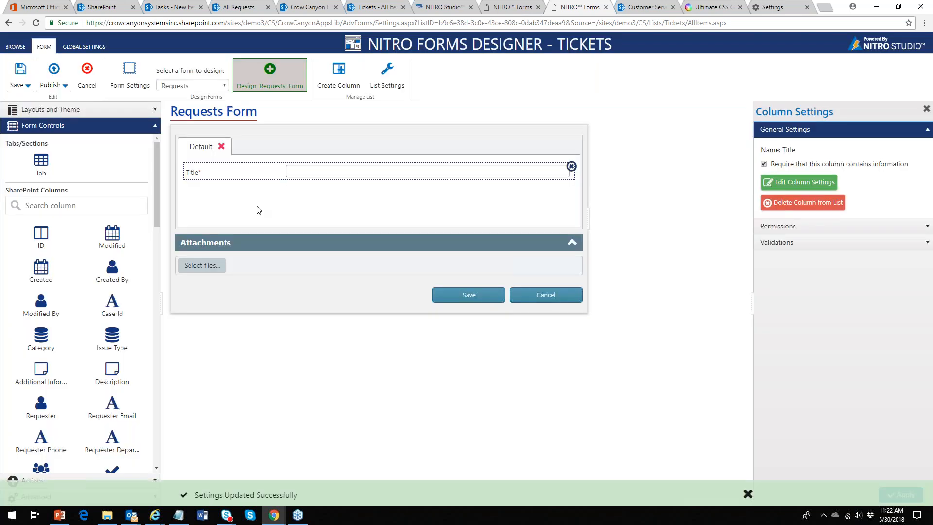
# Switch the form being designed back to Tickets.
pyautogui.click(222, 87)
pyautogui.click(205, 97)
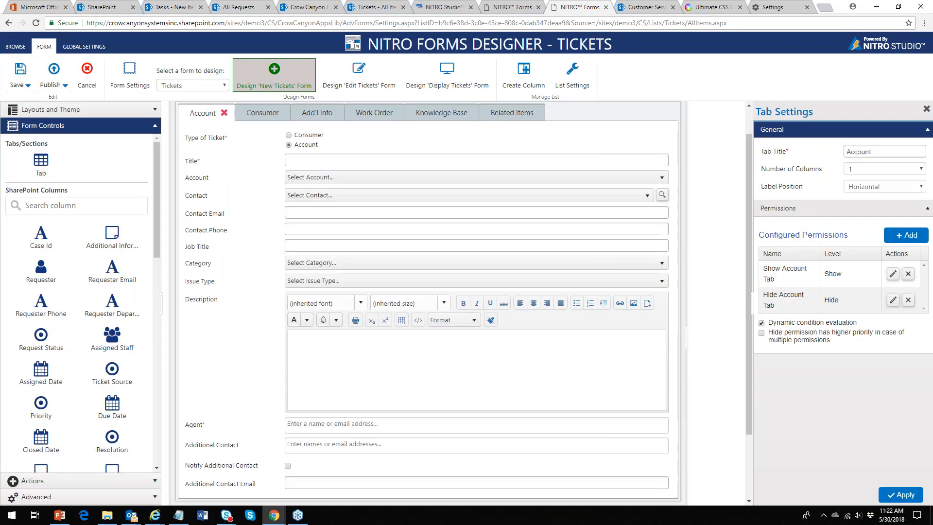
pyautogui.click(218, 91)
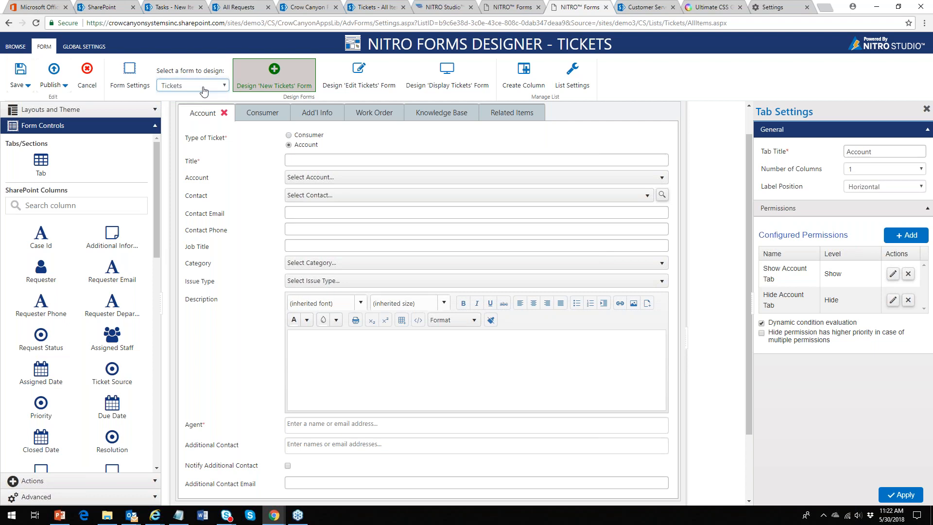
# Examine the auto-fill user information settings and the Agent column's mappings in the advanced options, and close them without changes.
pyautogui.click(155, 126)
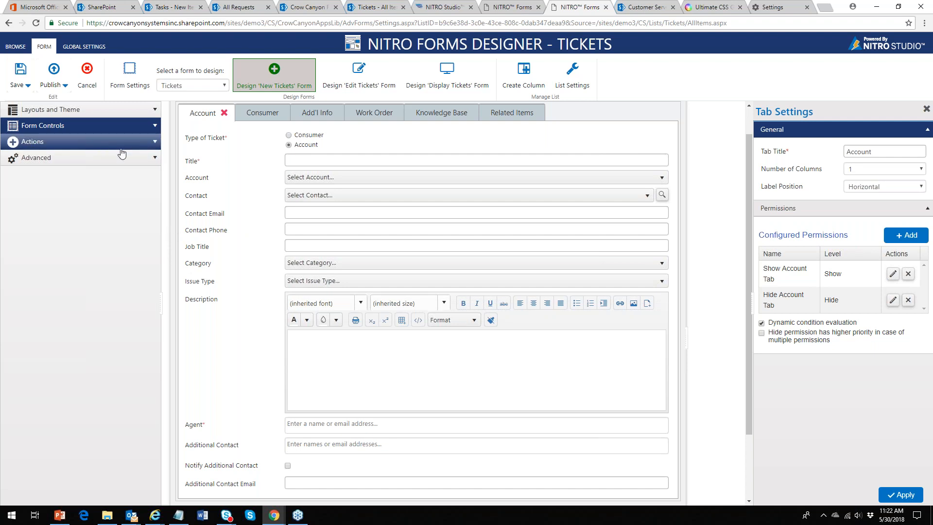
pyautogui.click(154, 161)
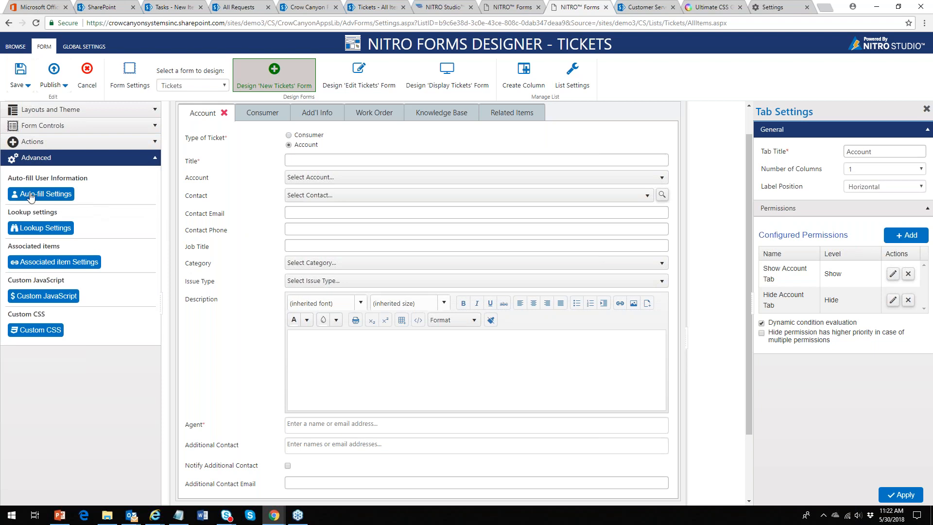
pyautogui.click(65, 196)
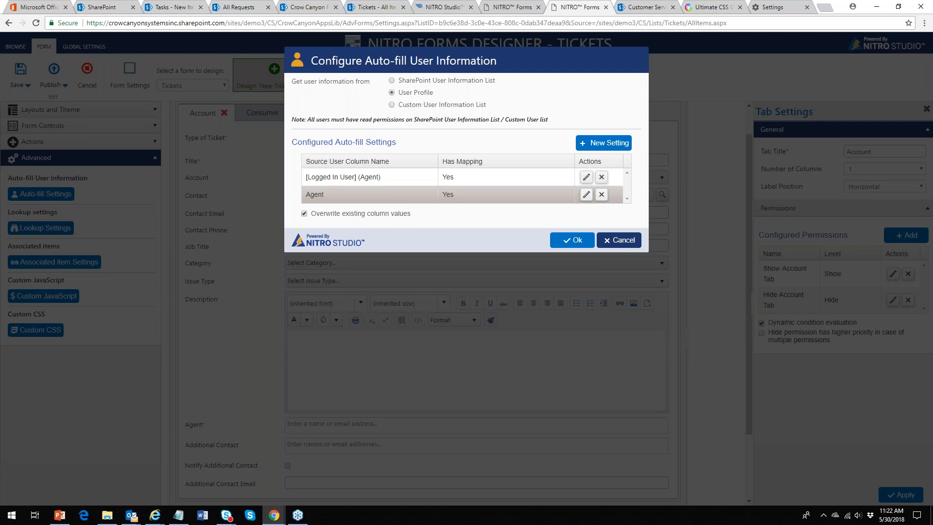
pyautogui.click(587, 195)
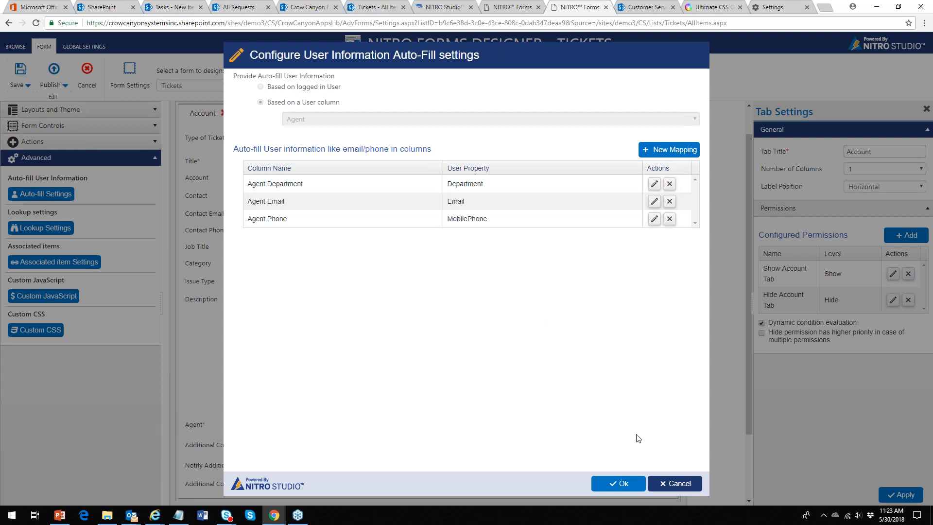
pyautogui.click(678, 479)
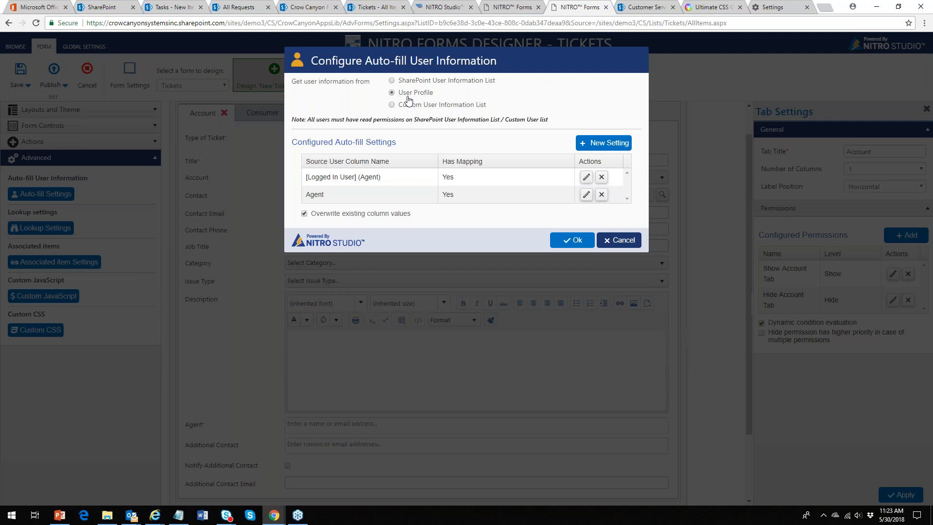
pyautogui.click(629, 241)
# Search the SharePoint columns for "ag" and place Agent Email, Agent Phone and Agent Department below Agent on the Account tab.
pyautogui.moveTo(749, 150); pyautogui.dragTo(756, 194)
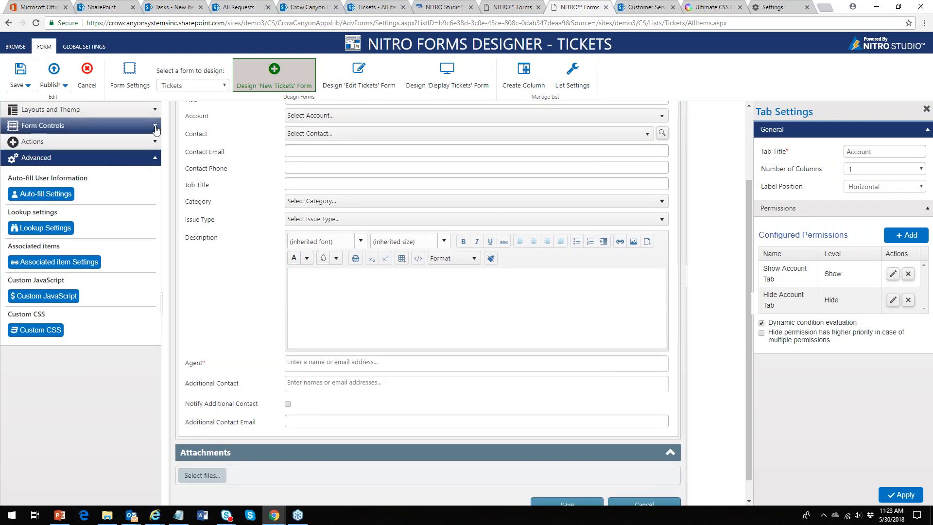
pyautogui.click(155, 127)
pyautogui.click(41, 204)
pyautogui.write('ag')
pyautogui.moveTo(49, 248); pyautogui.dragTo(239, 394)
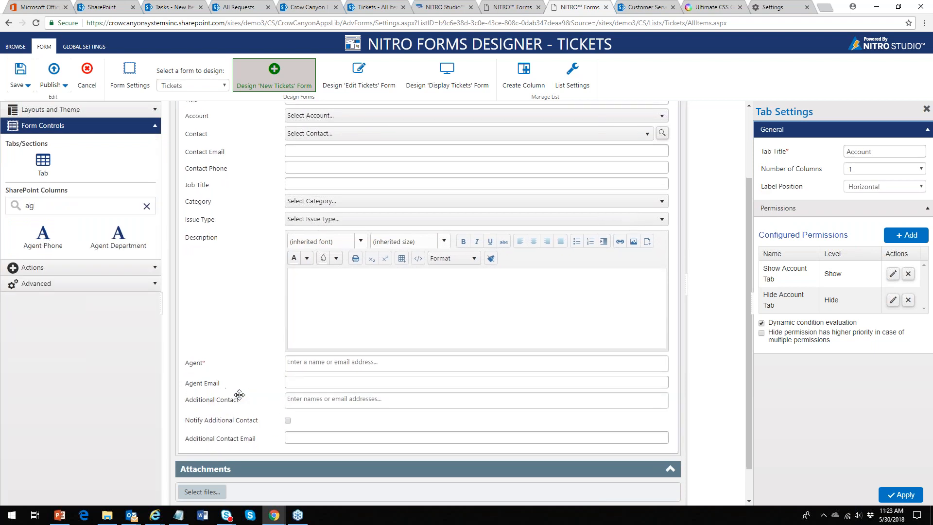
pyautogui.moveTo(50, 246); pyautogui.dragTo(232, 418)
pyautogui.moveTo(62, 235); pyautogui.dragTo(193, 421)
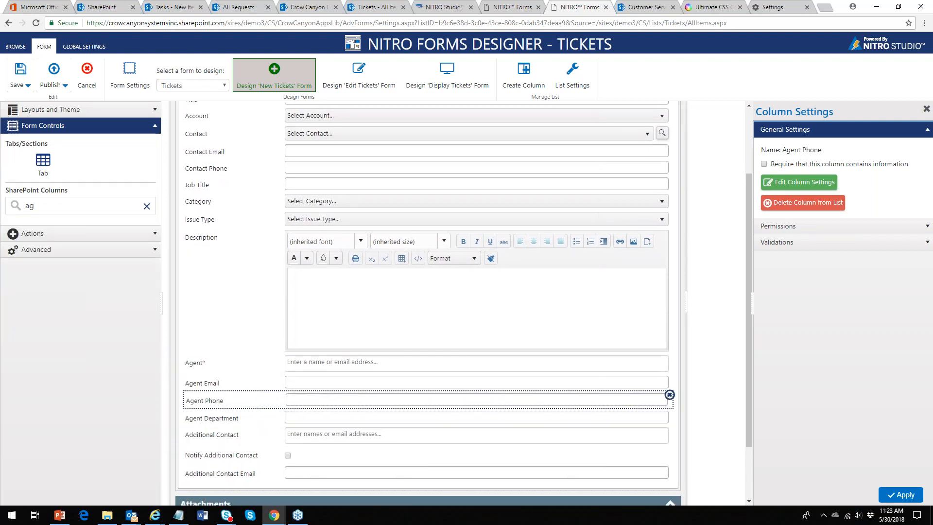
# Select the Agent column on the Account tab and publish the New Tickets form settings.
pyautogui.click(314, 364)
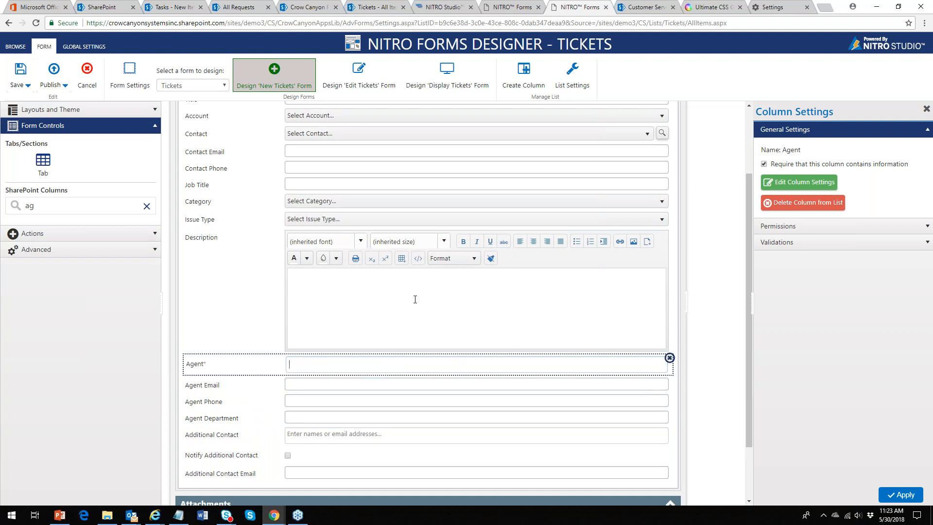
pyautogui.click(65, 86)
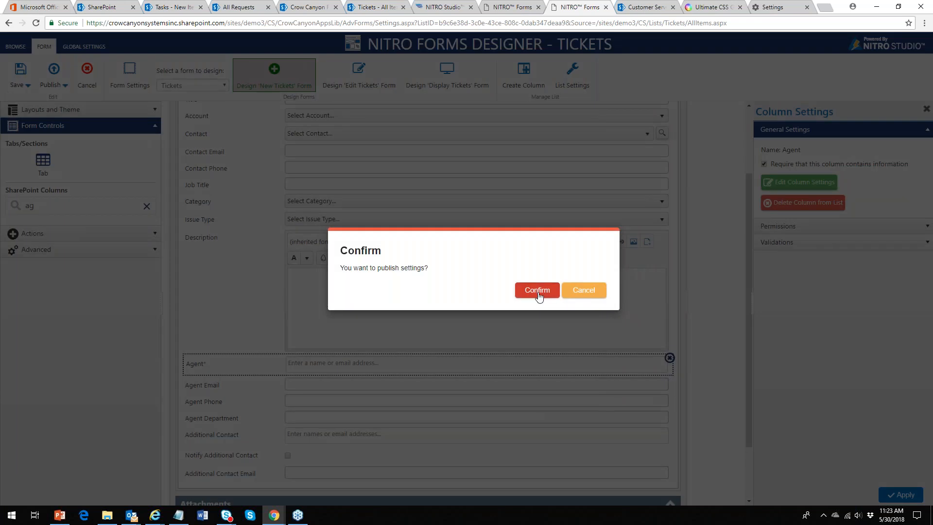
pyautogui.click(538, 291)
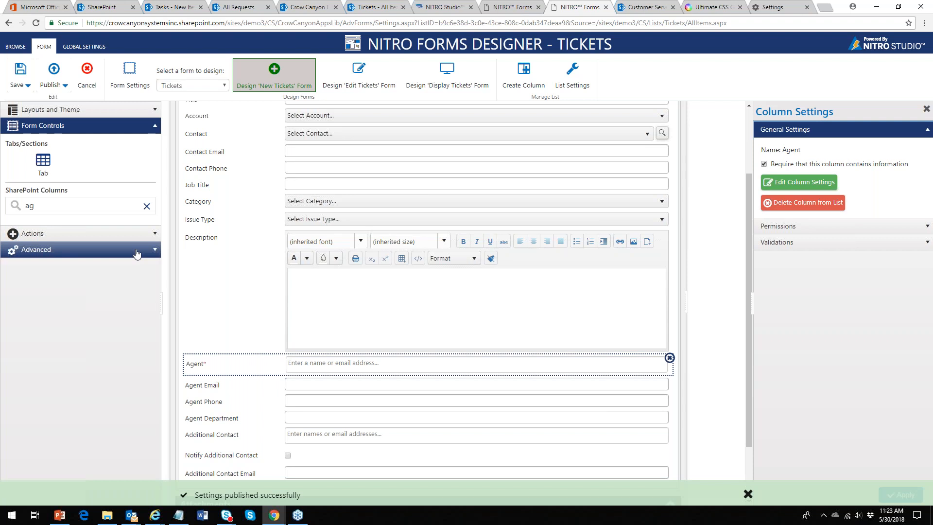
# Examine the sources offered for auto-fill user information, including Custom User Information List, and close the configuration without changes.
pyautogui.click(153, 128)
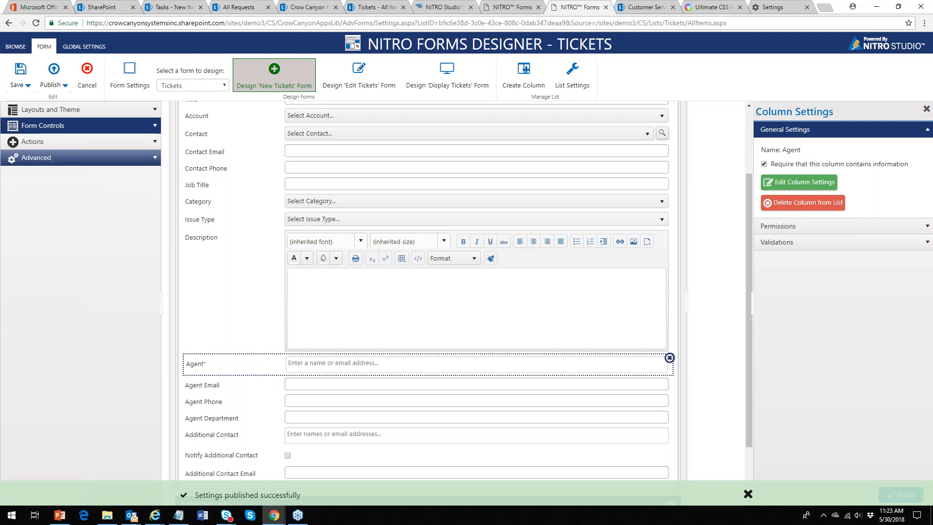
pyautogui.click(139, 159)
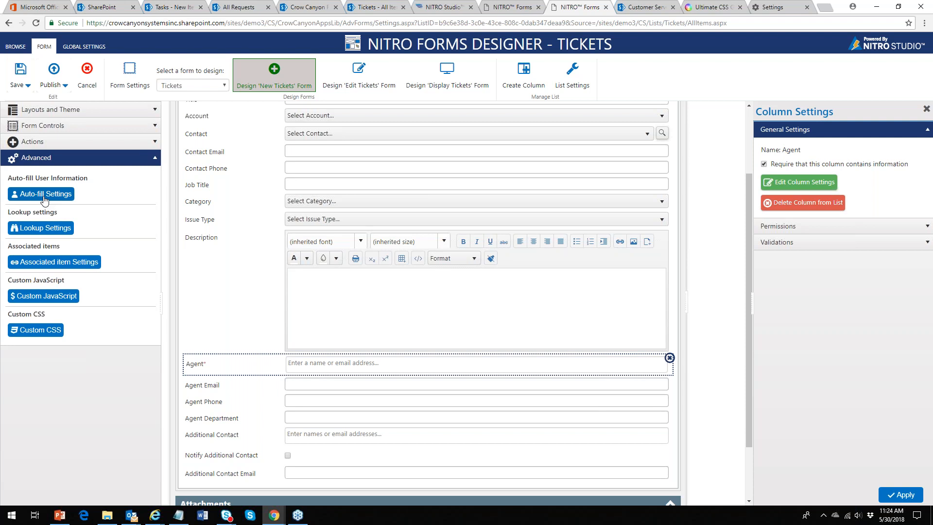
pyautogui.click(48, 194)
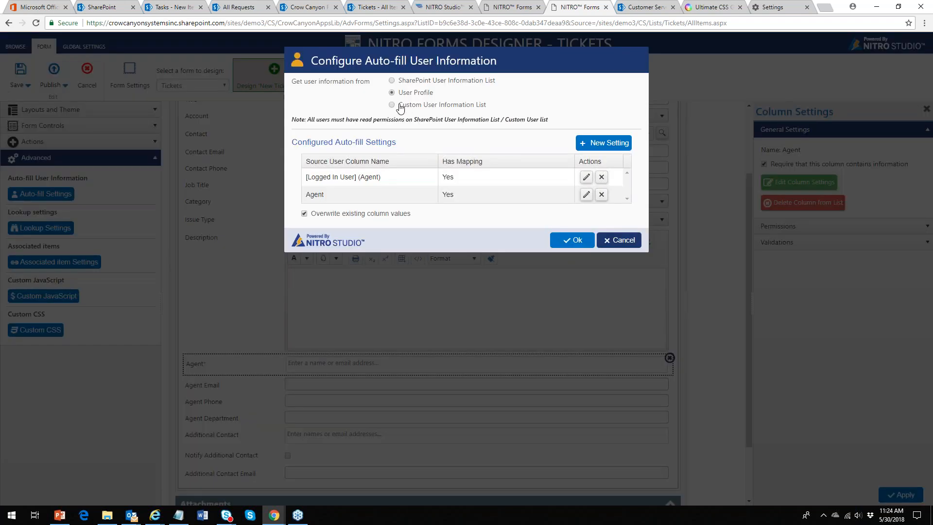
pyautogui.click(400, 107)
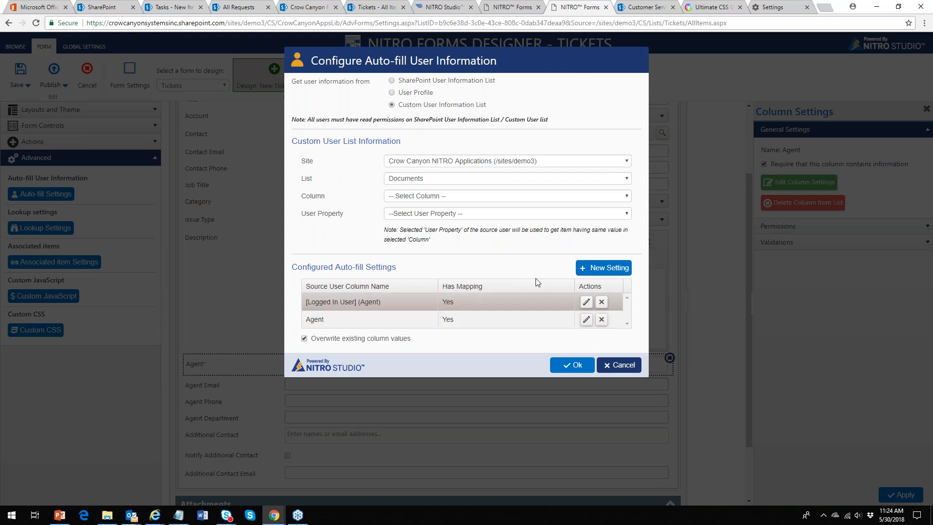
pyautogui.click(399, 92)
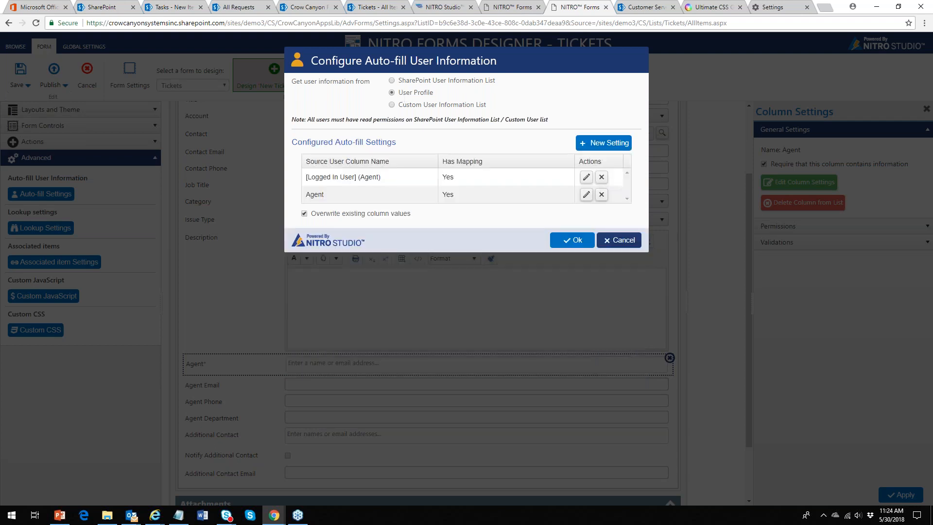
pyautogui.click(625, 242)
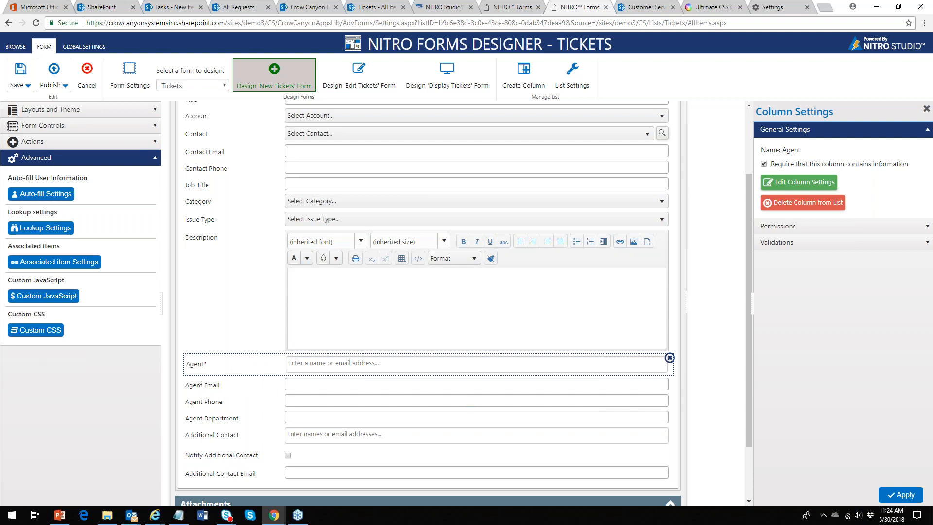
# Examine the configured lookup settings and the Issue Type column's cascaded lookup on Category, and close them without changes.
pyautogui.moveTo(748, 221); pyautogui.dragTo(747, 157)
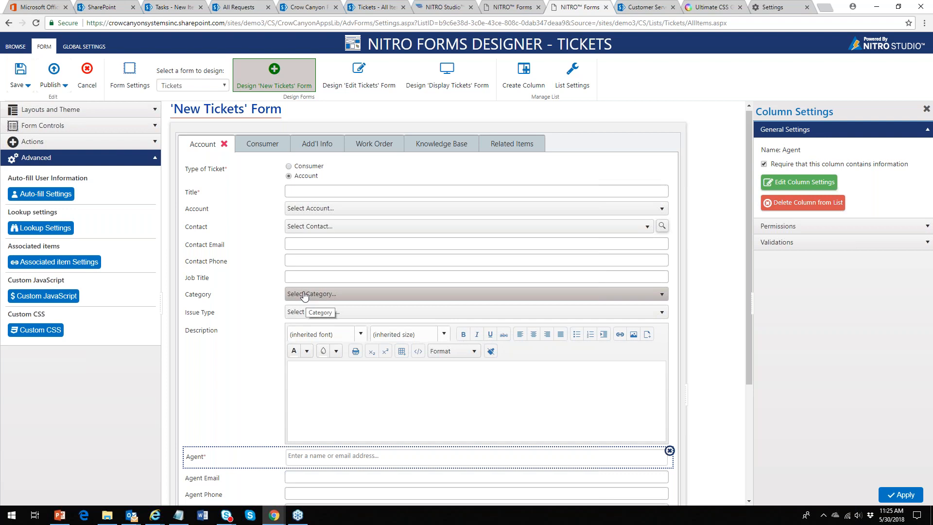
pyautogui.click(32, 232)
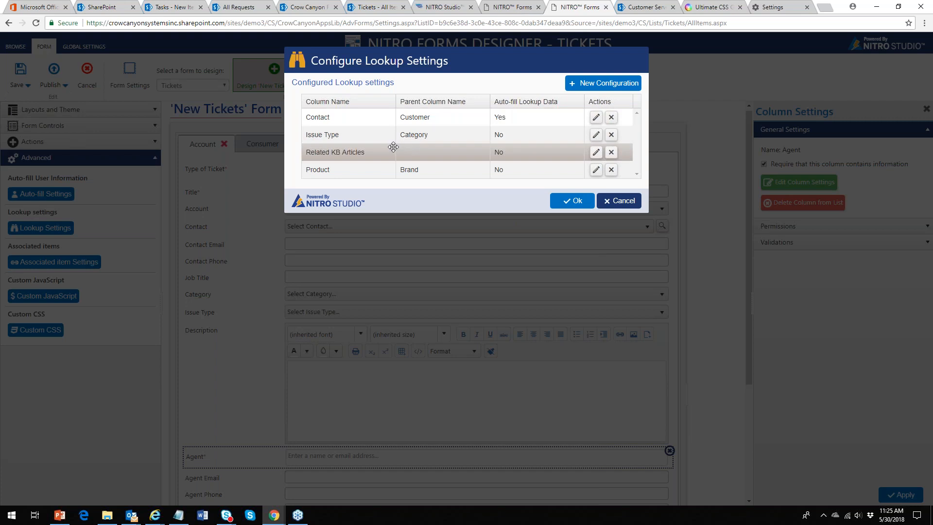
pyautogui.click(595, 135)
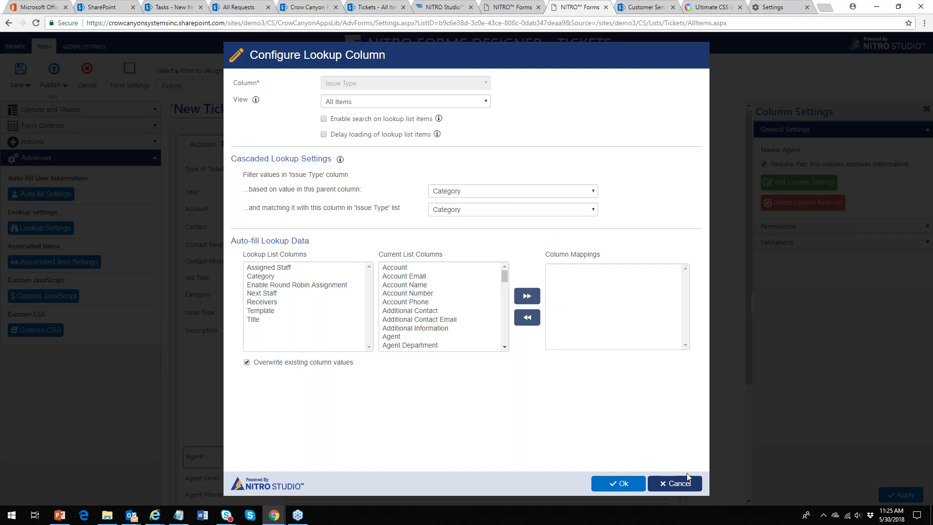
pyautogui.click(676, 483)
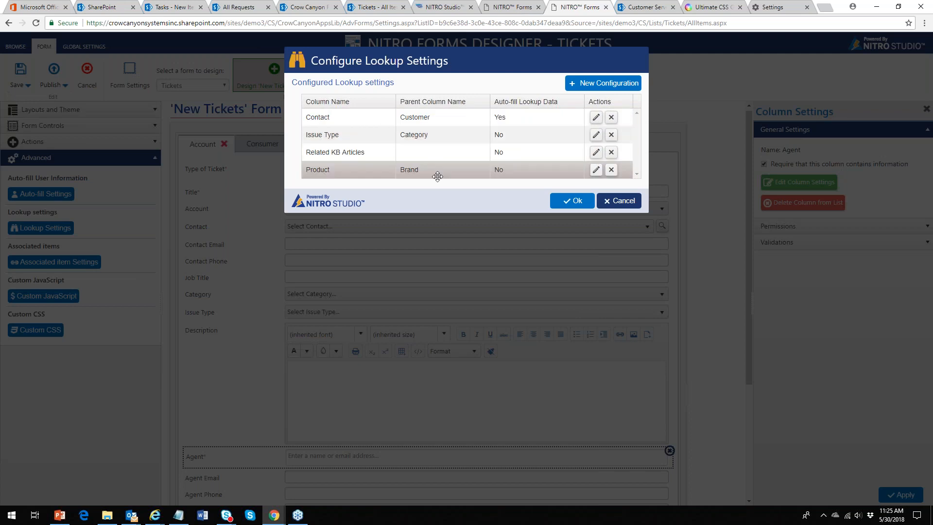
pyautogui.click(617, 203)
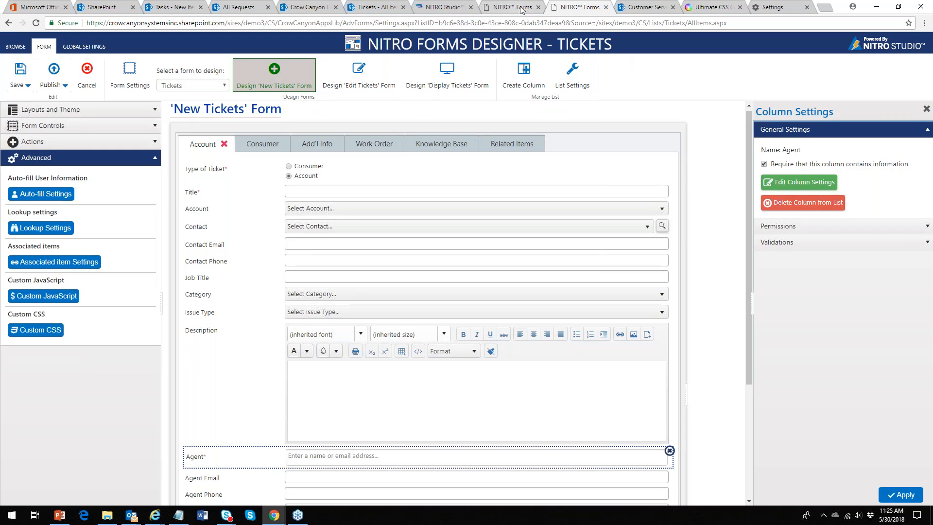
# In the SharePoint Tickets list, close the displayed ticket and start a new one, comparing the Consumer and Account ticket types.
pyautogui.click(378, 10)
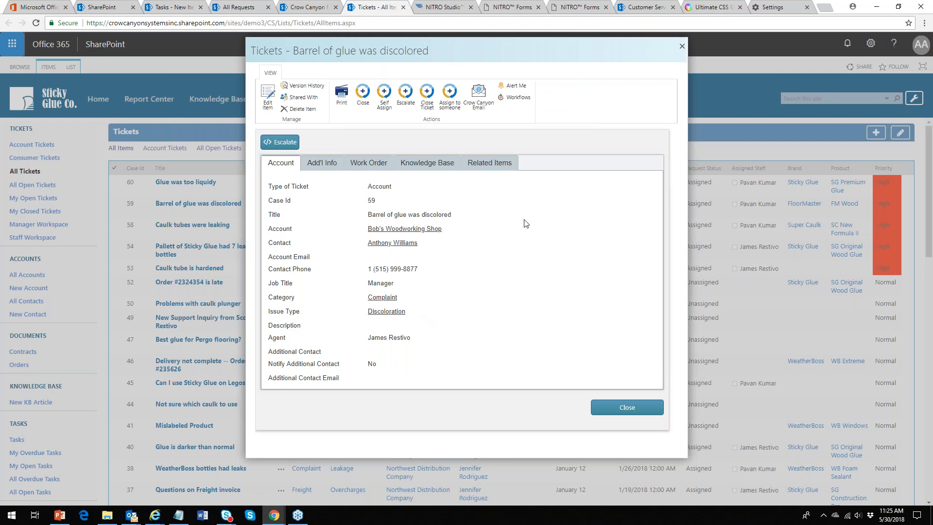
pyautogui.click(682, 47)
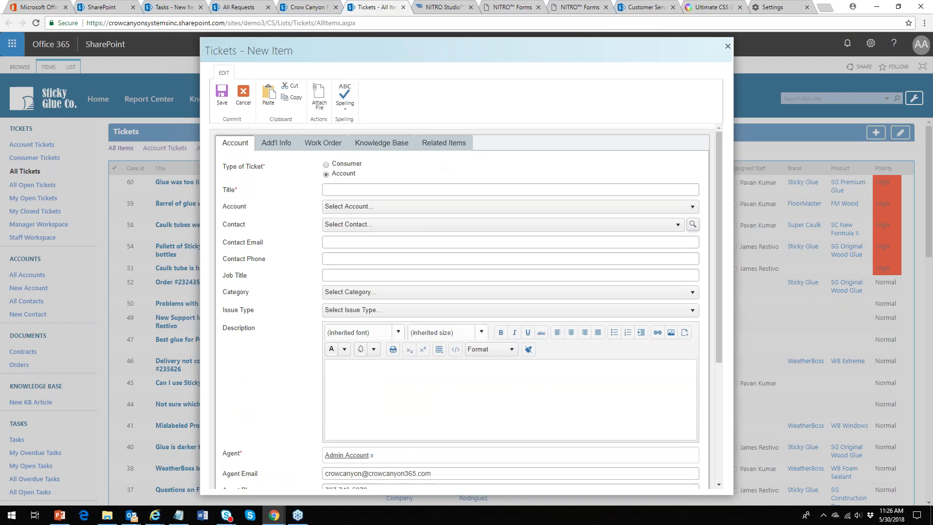
pyautogui.click(326, 165)
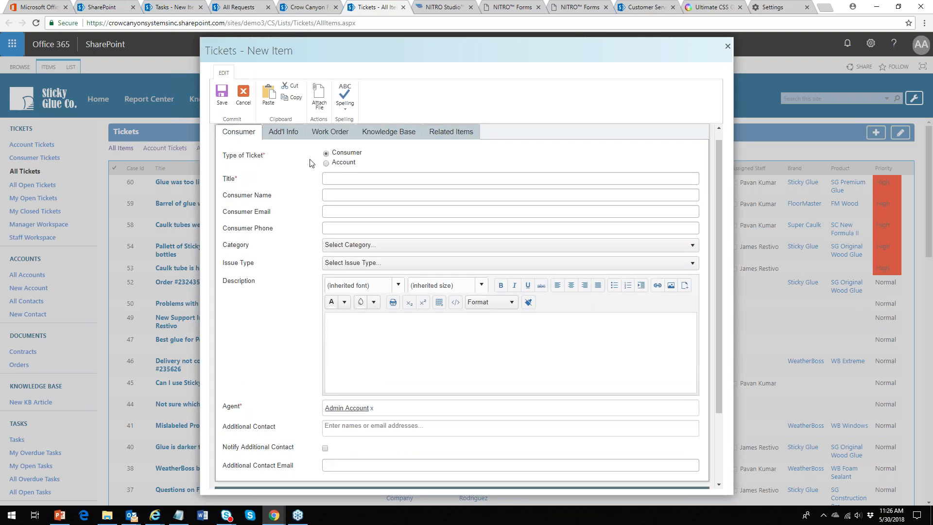
pyautogui.click(326, 172)
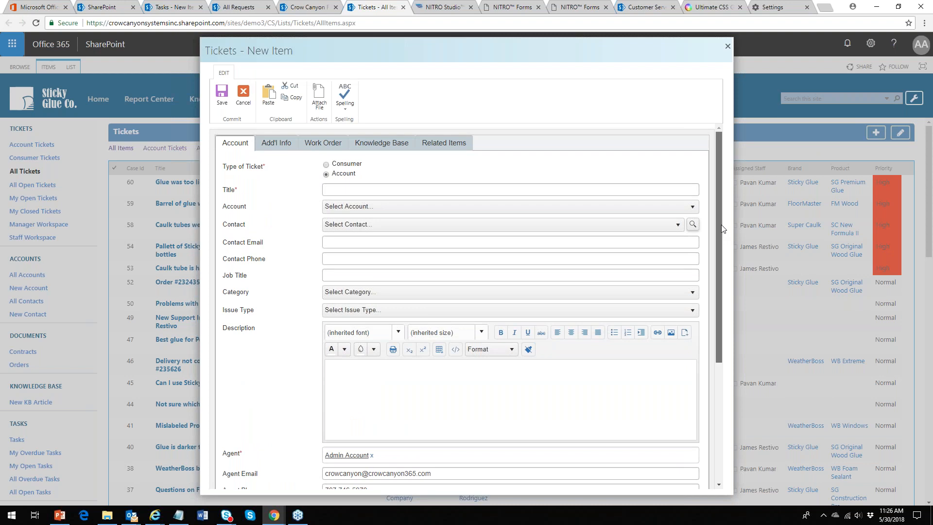
pyautogui.scroll(-3, 710, 294)
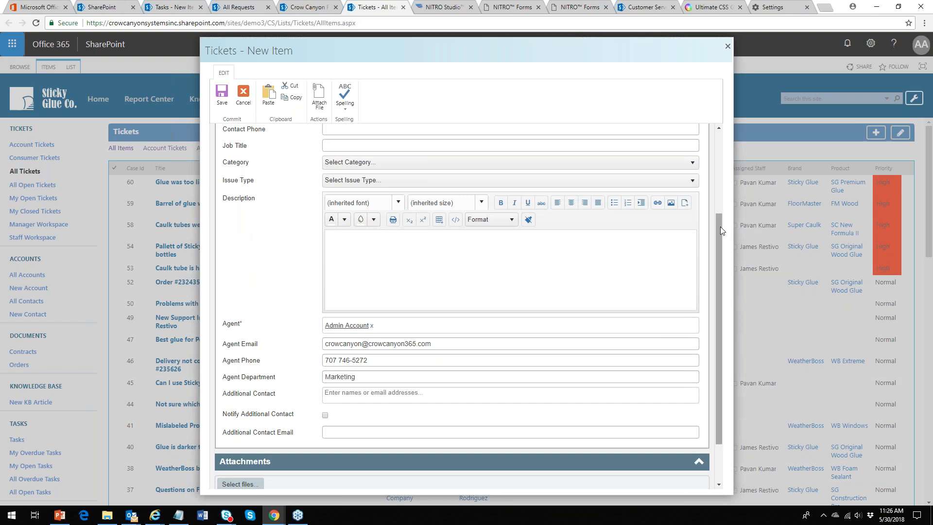
# Set the new ticket's Category to Billing and check the Issue Type choices for it.
pyautogui.moveTo(720, 227); pyautogui.dragTo(715, 191)
pyautogui.click(692, 220)
pyautogui.click(392, 259)
pyautogui.click(692, 235)
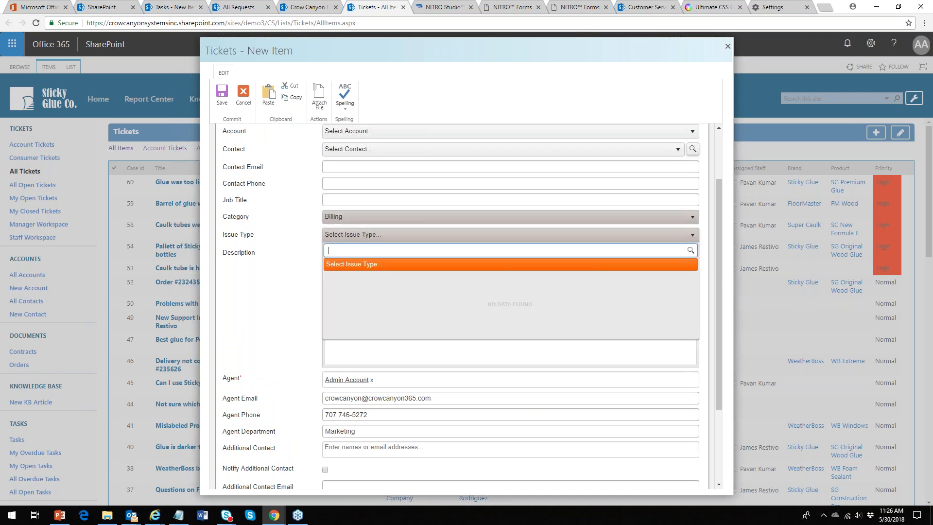
# Set the new ticket's Category to Delivery and its Issue Type to Damaged Goods.
pyautogui.click(689, 218)
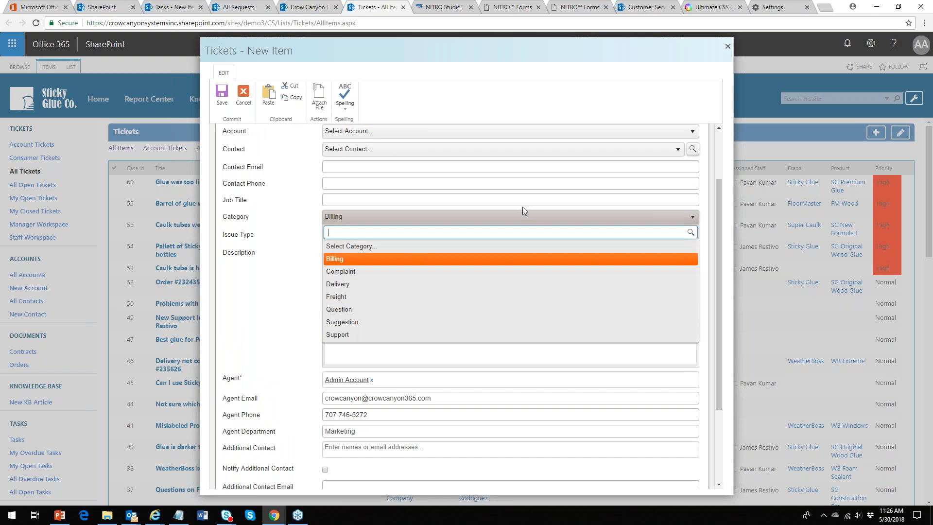
pyautogui.click(691, 216)
pyautogui.click(692, 217)
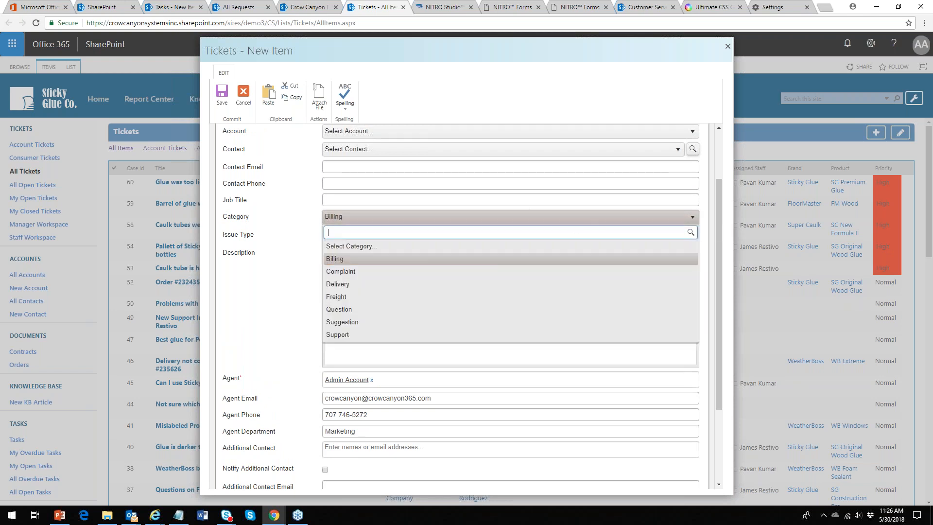
pyautogui.click(366, 284)
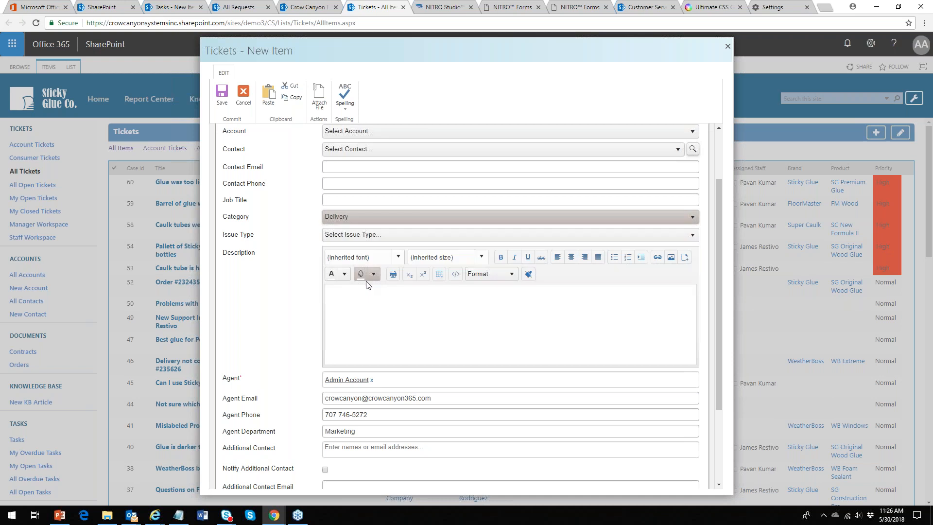
pyautogui.click(692, 237)
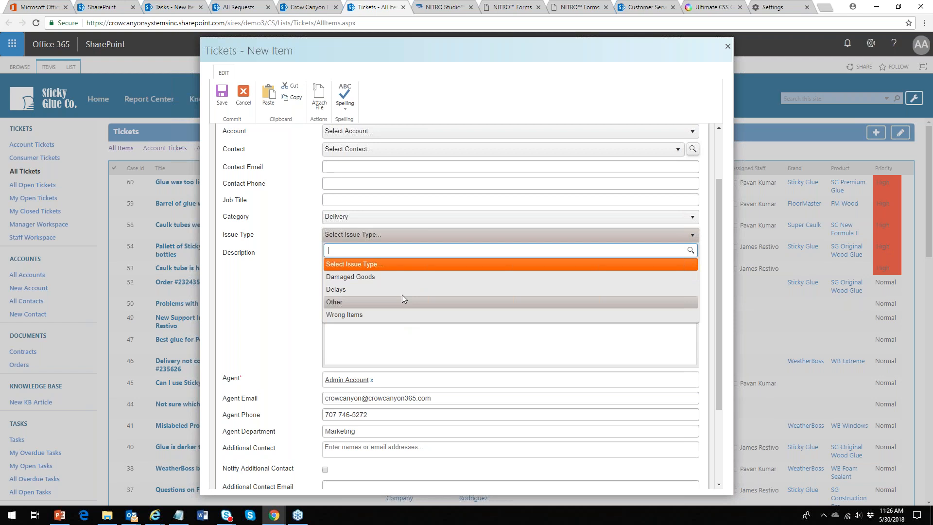
pyautogui.click(390, 277)
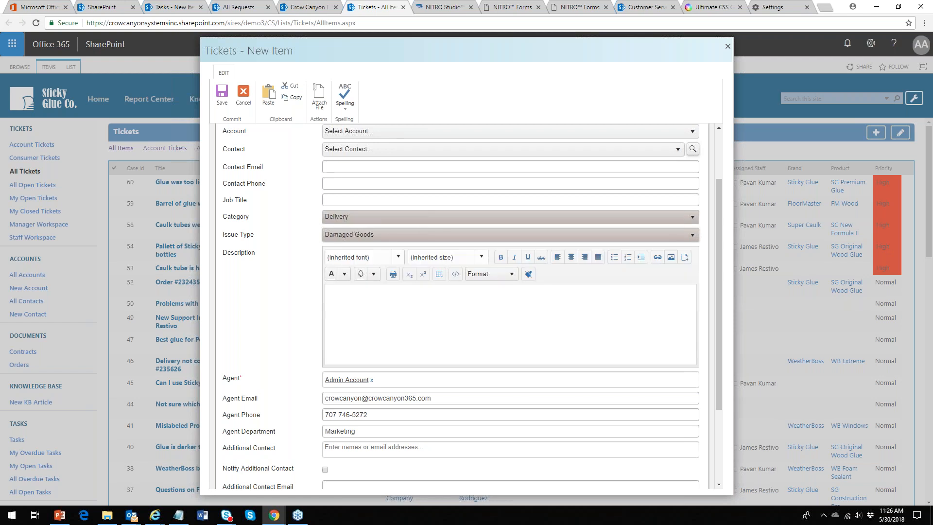
# In the ticket's additional information, set the Brand to Sticky Glue and the Product to SG Construction Pro.
pyautogui.moveTo(718, 186); pyautogui.dragTo(712, 143)
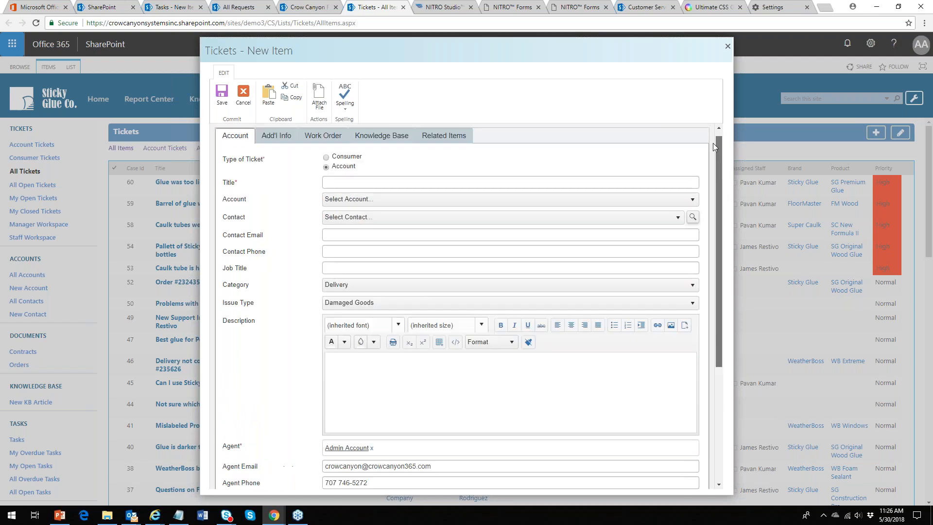
pyautogui.click(276, 143)
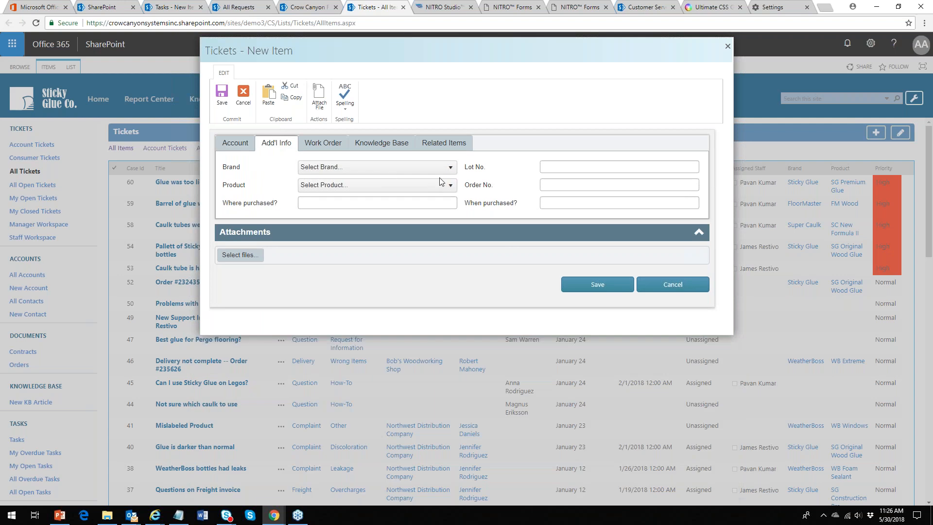
pyautogui.click(445, 167)
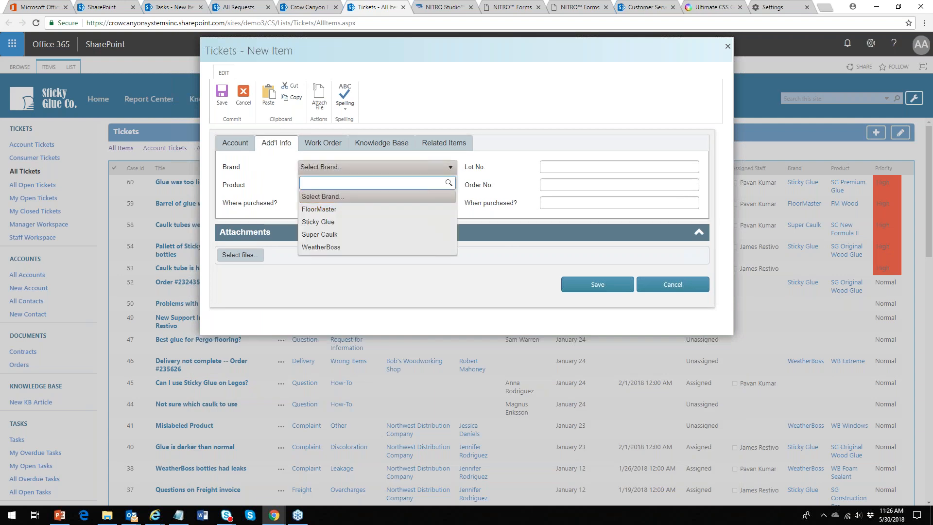
pyautogui.click(340, 220)
pyautogui.click(450, 189)
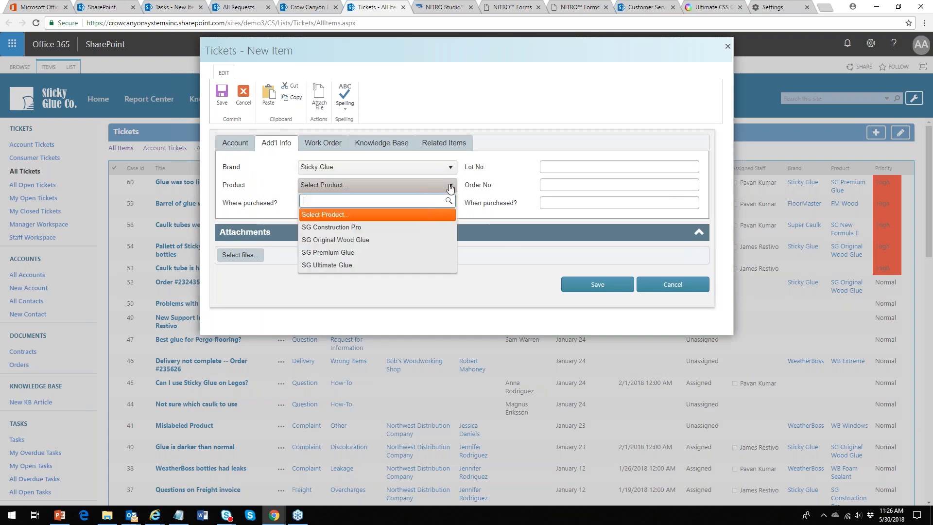
pyautogui.click(366, 229)
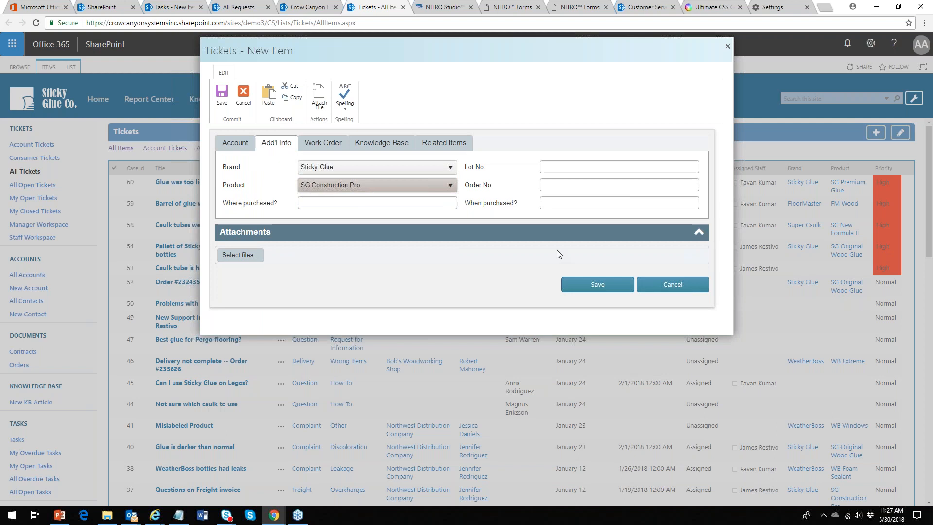
# Set the ticket's Account to Bob's Woodworking Shop and choose the second contact listed for that account.
pyautogui.click(234, 143)
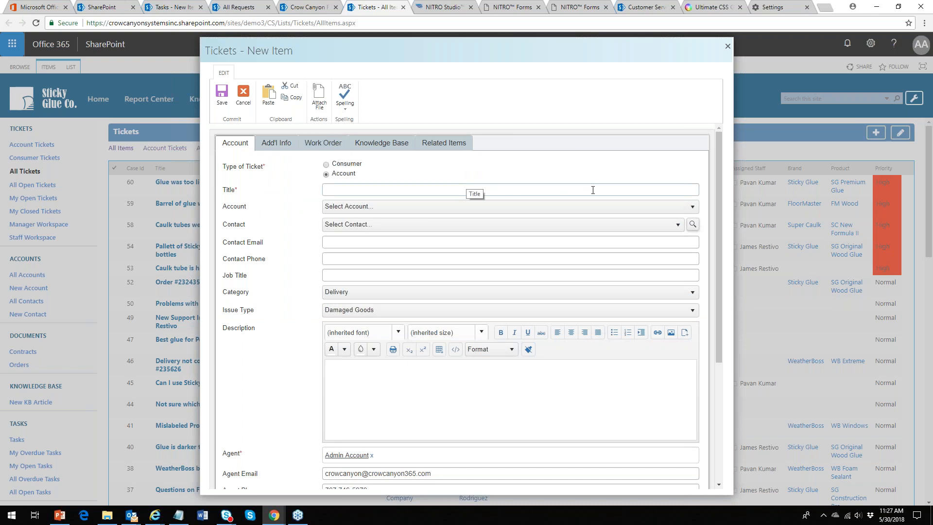
pyautogui.click(693, 212)
pyautogui.click(369, 273)
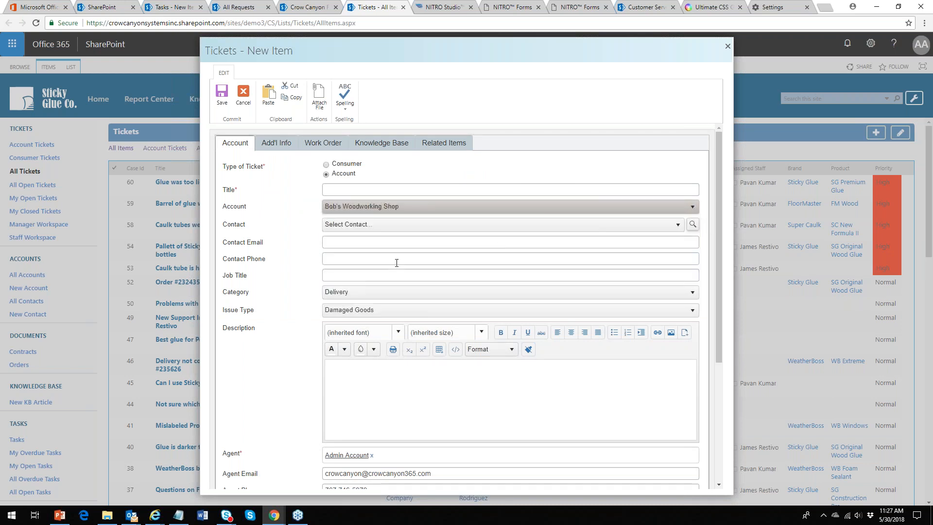
pyautogui.click(676, 226)
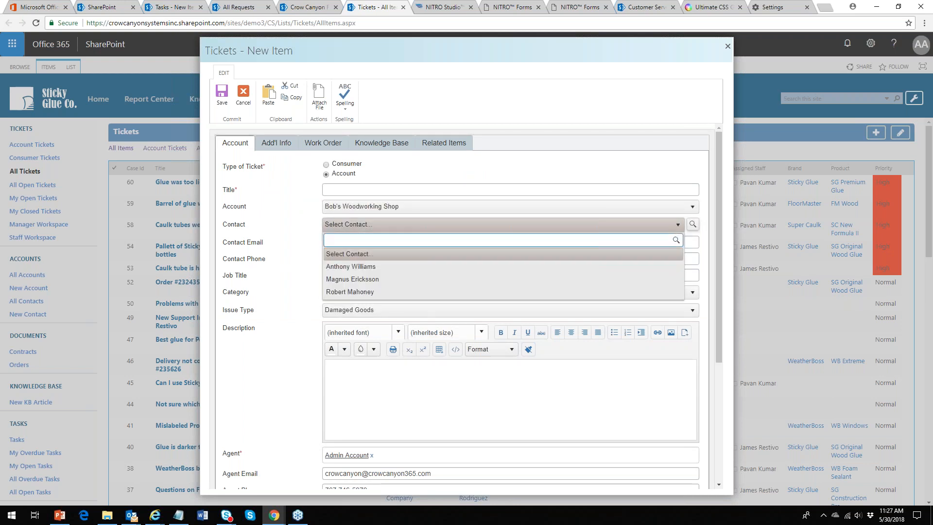
pyautogui.click(354, 280)
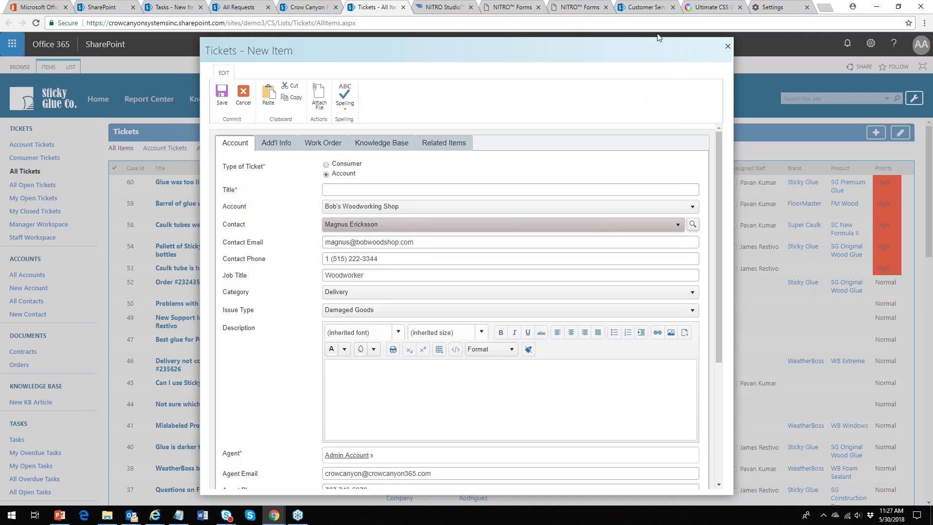
# Return to the NITRO Forms Designer page for the New Tickets form.
pyautogui.click(578, 8)
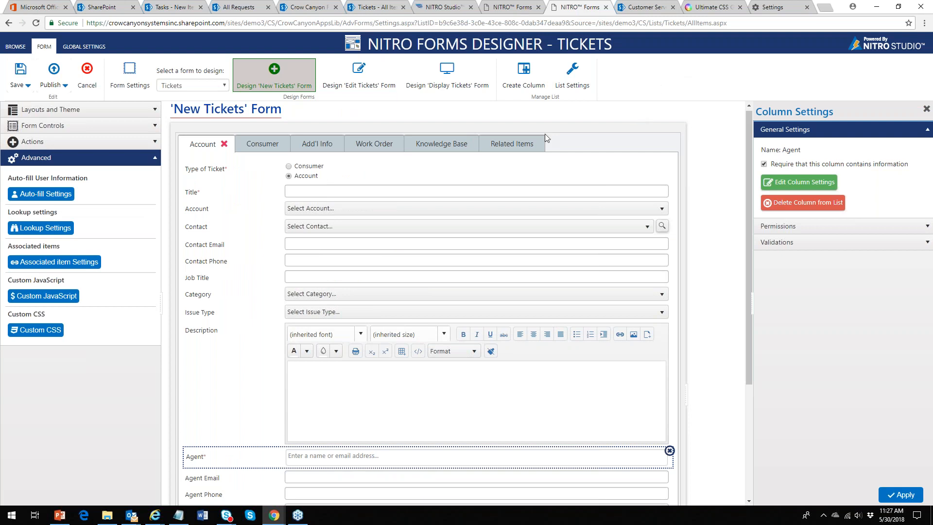
# Review the Associated Tasks configuration in the New Tickets form's associated item settings and close it without changes.
pyautogui.click(72, 264)
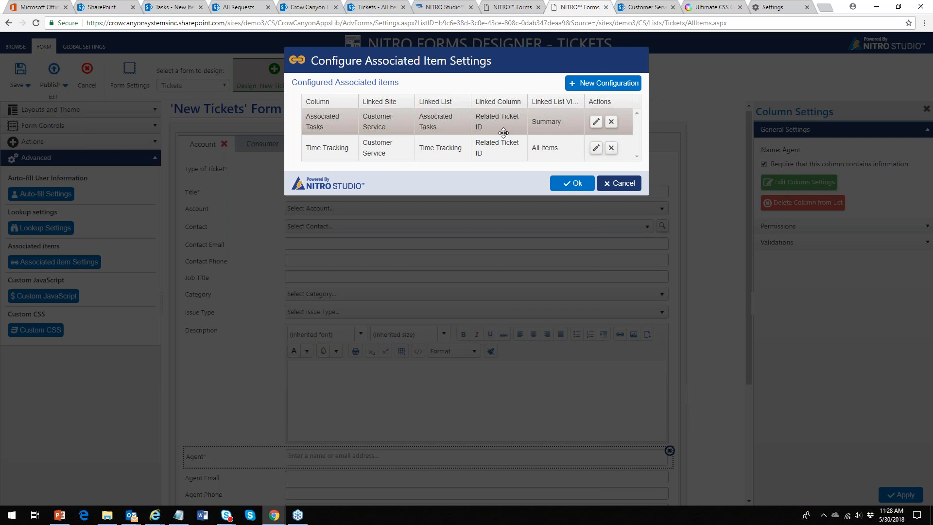
pyautogui.click(596, 122)
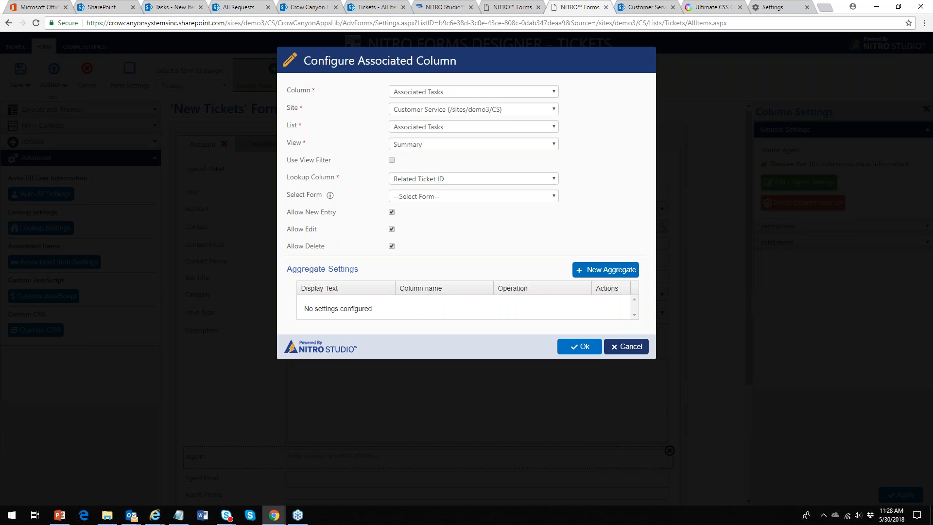
pyautogui.click(623, 347)
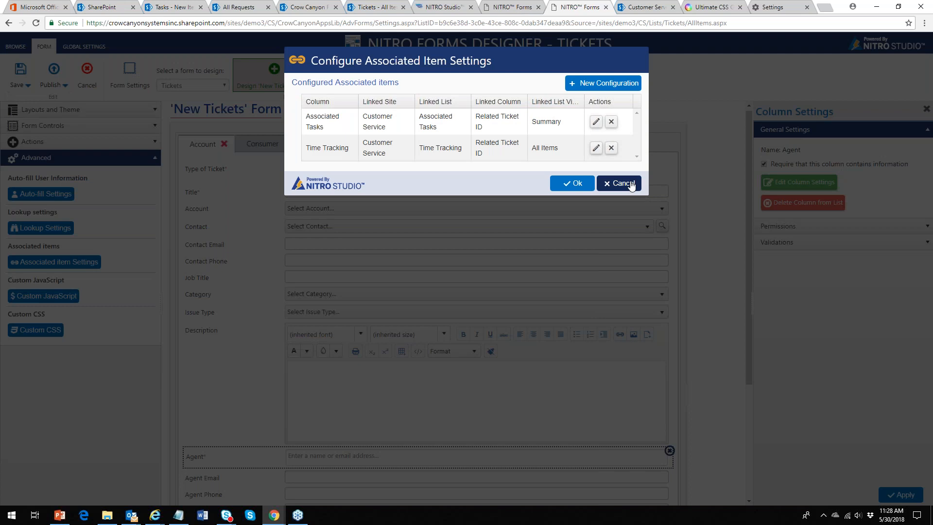
pyautogui.click(623, 183)
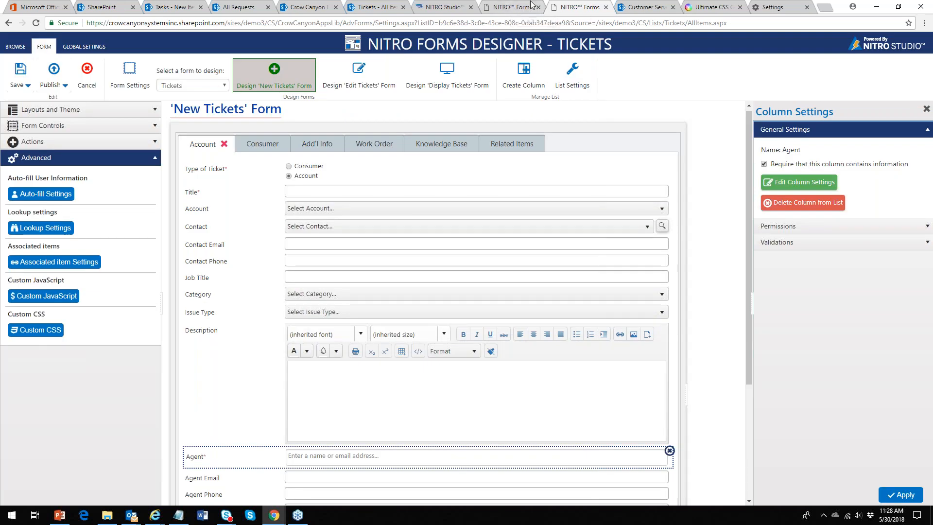
# In the open new ticket on the Tickets list page, view the Related Items section and discard the ticket.
pyautogui.click(374, 7)
pyautogui.click(432, 143)
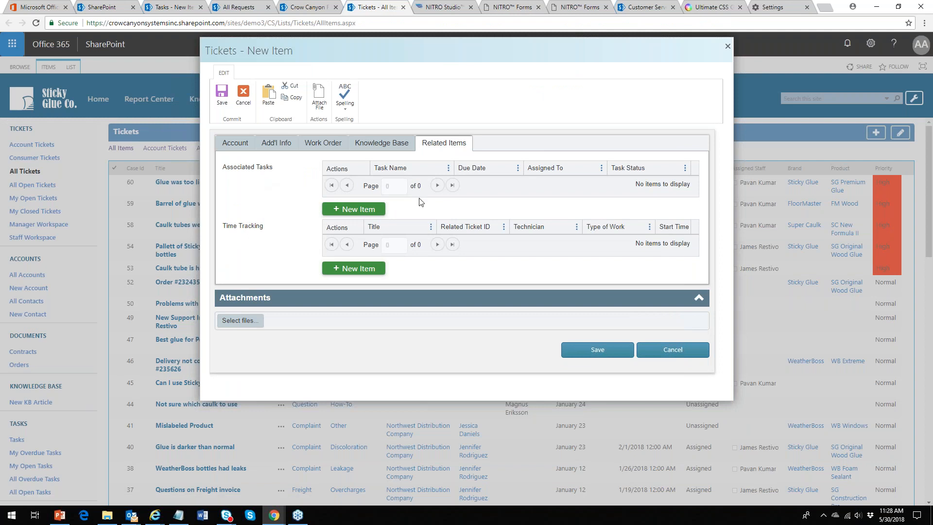
pyautogui.click(671, 352)
# Open the ticket "Pallett of Sticky Glue had 7 leaking bottles", examine its related items and email history, and close it.
pyautogui.click(188, 248)
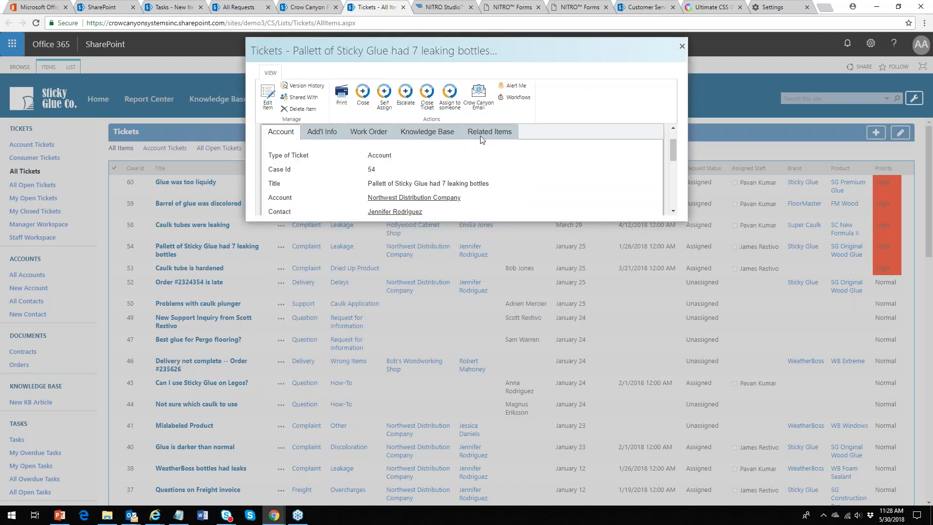
pyautogui.click(490, 163)
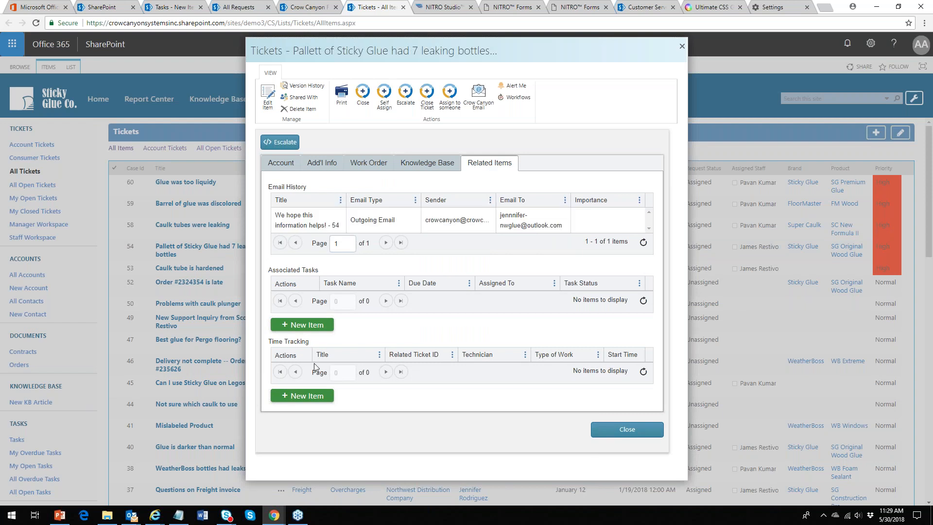
pyautogui.click(306, 219)
pyautogui.click(681, 46)
# Back in the forms designer, examine the form choices for the Associated Tasks column configuration and close the settings unchanged.
pyautogui.click(580, 7)
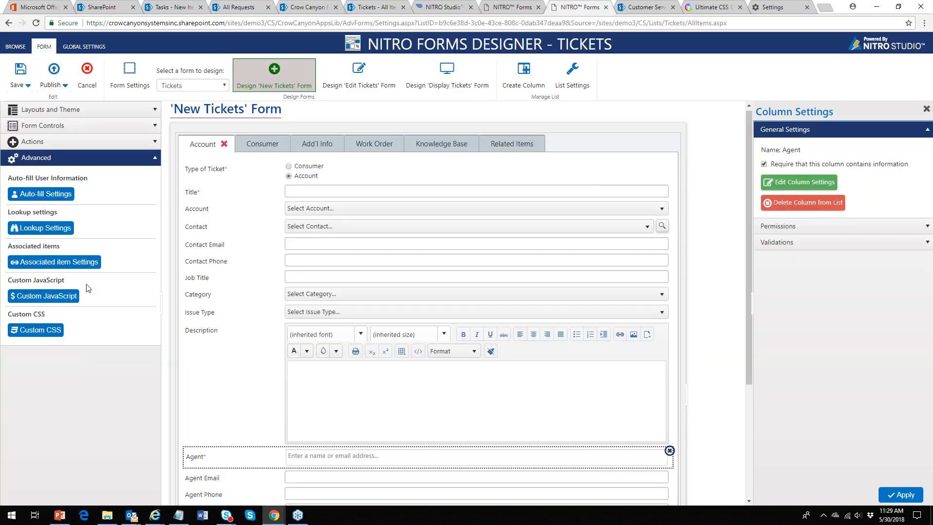
pyautogui.click(54, 261)
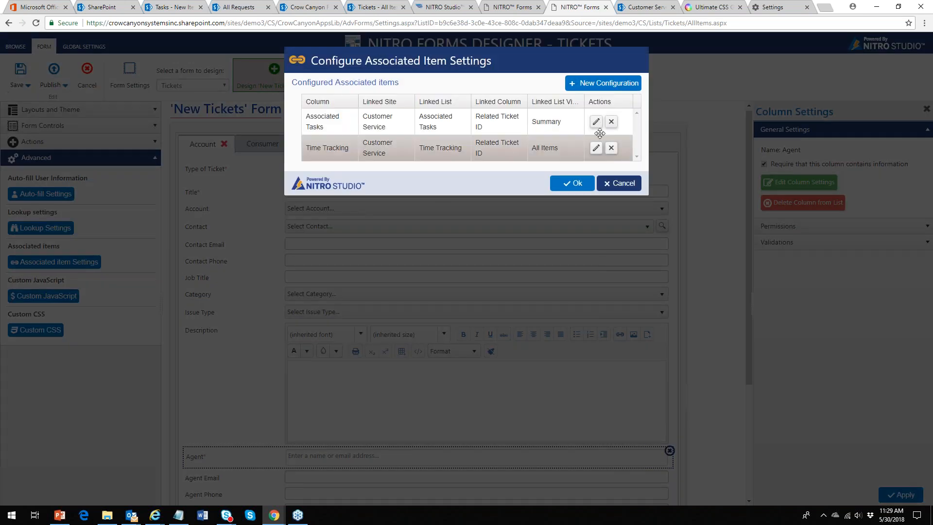
pyautogui.click(597, 119)
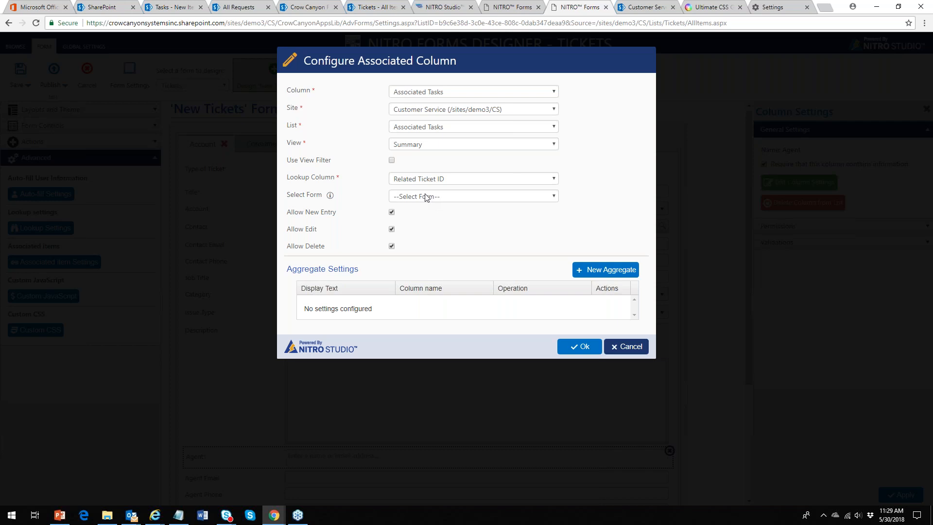
pyautogui.click(554, 196)
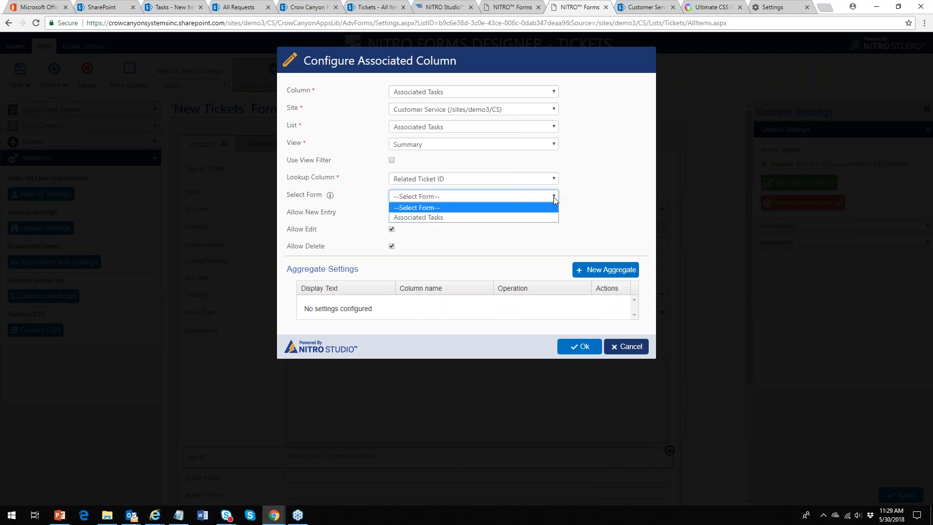
pyautogui.click(588, 210)
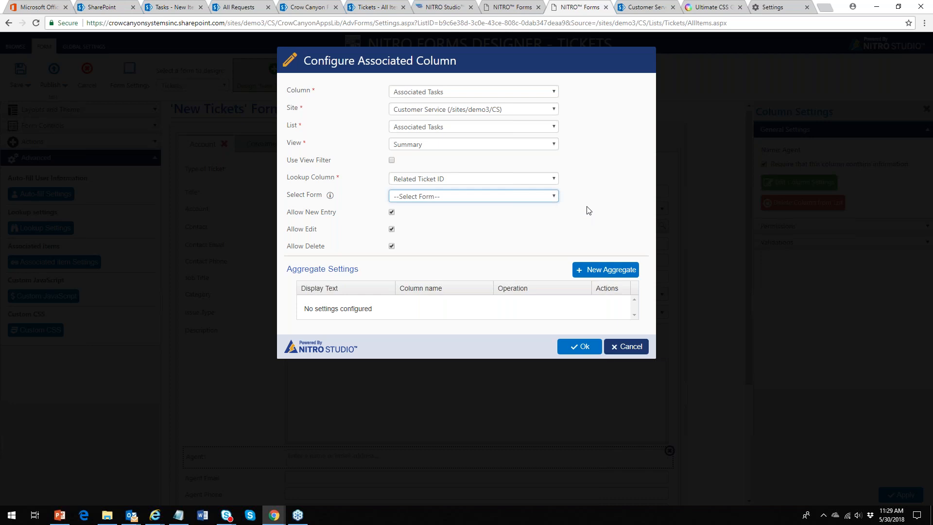
pyautogui.click(627, 347)
pyautogui.click(621, 183)
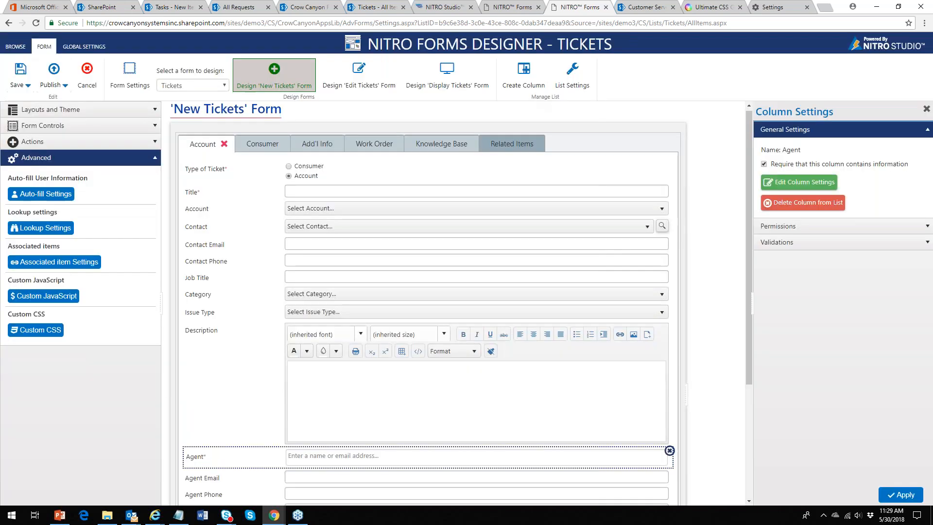
# Set the label position of the New Tickets form's Related Items tab to Vertical and apply it.
pyautogui.click(520, 152)
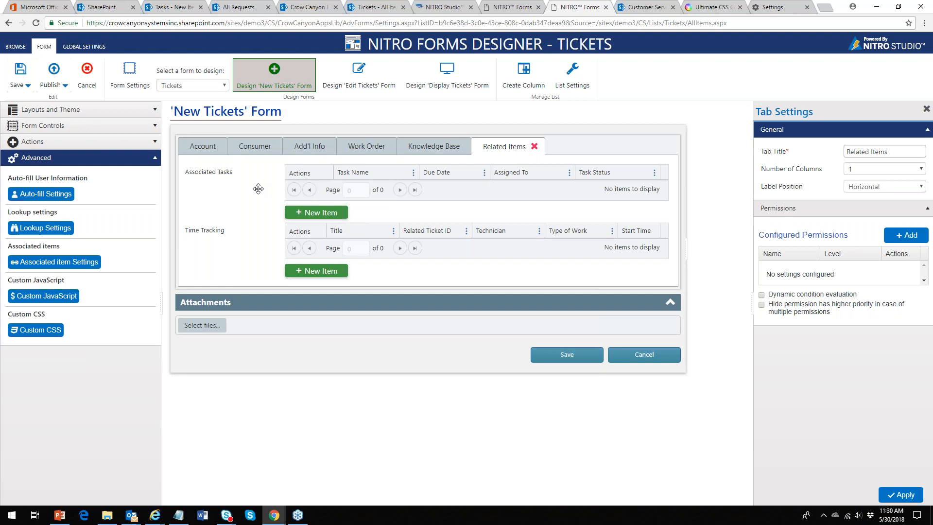
pyautogui.click(914, 191)
pyautogui.click(884, 210)
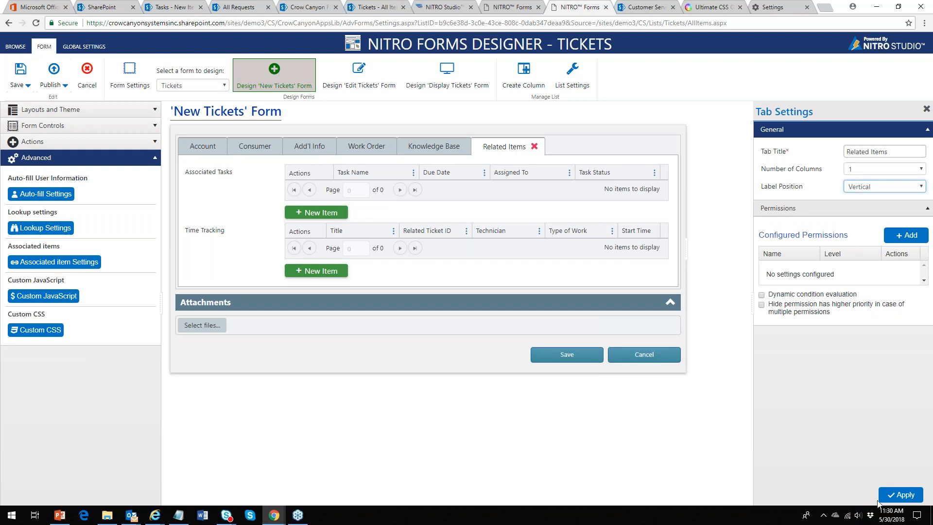
pyautogui.click(899, 494)
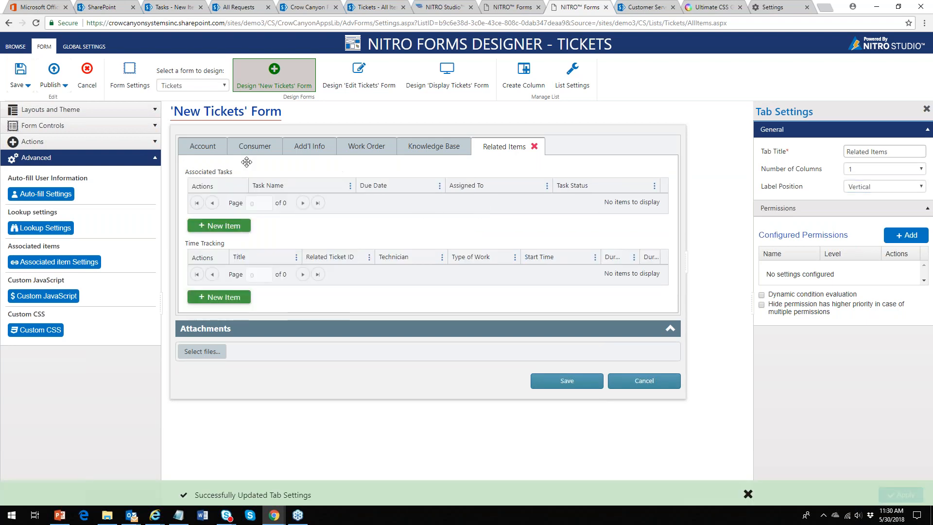
# Return to the form's Account tab and look at the custom JavaScript settings, leaving them unchanged.
pyautogui.click(206, 148)
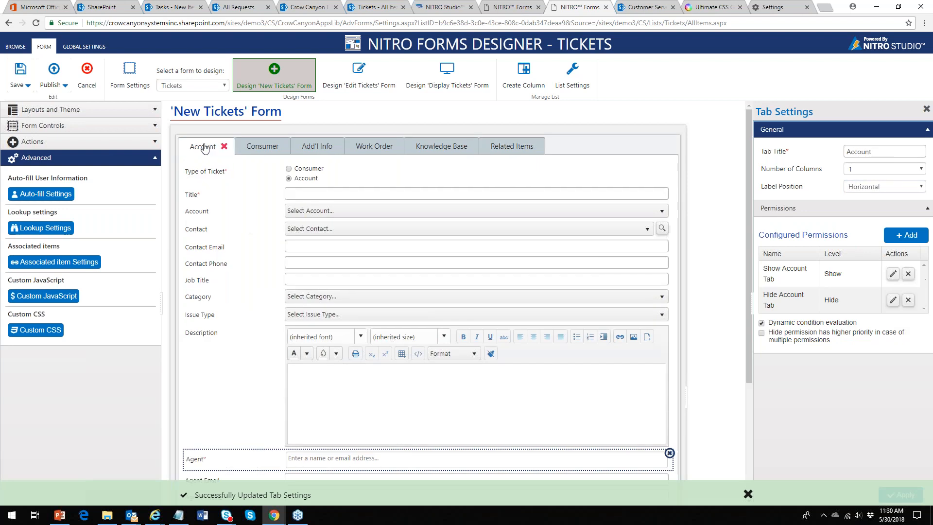
pyautogui.click(44, 297)
pyautogui.click(608, 162)
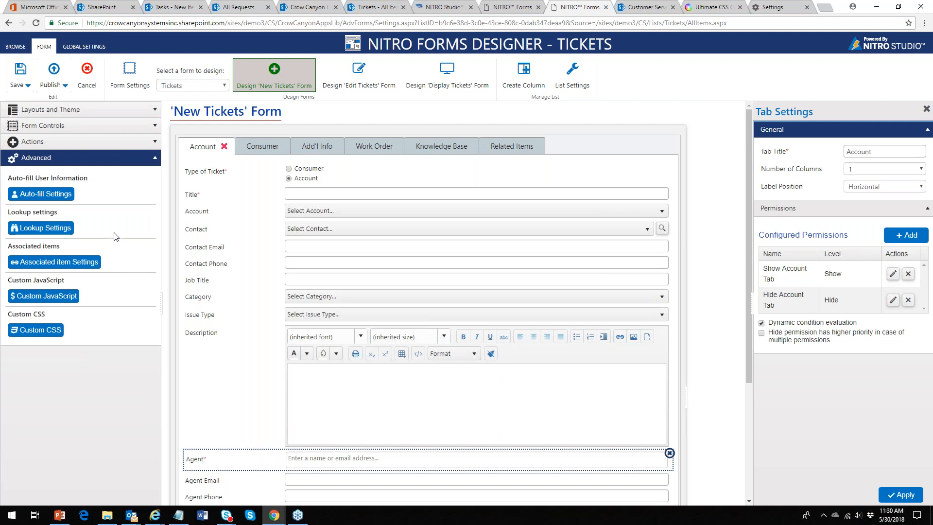
# Publish the Tickets form settings and check the Related Items tab's layout before returning to the Account tab.
pyautogui.click(48, 80)
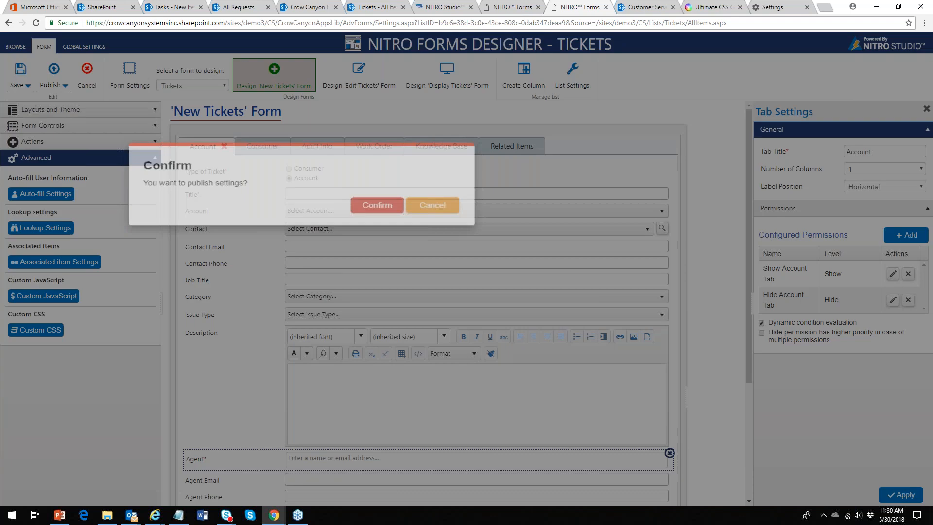
pyautogui.click(536, 289)
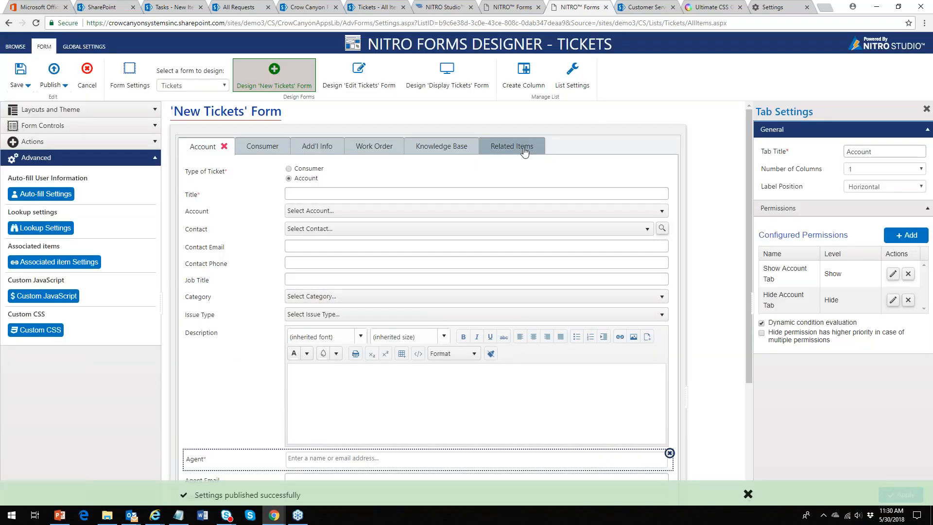
pyautogui.click(521, 150)
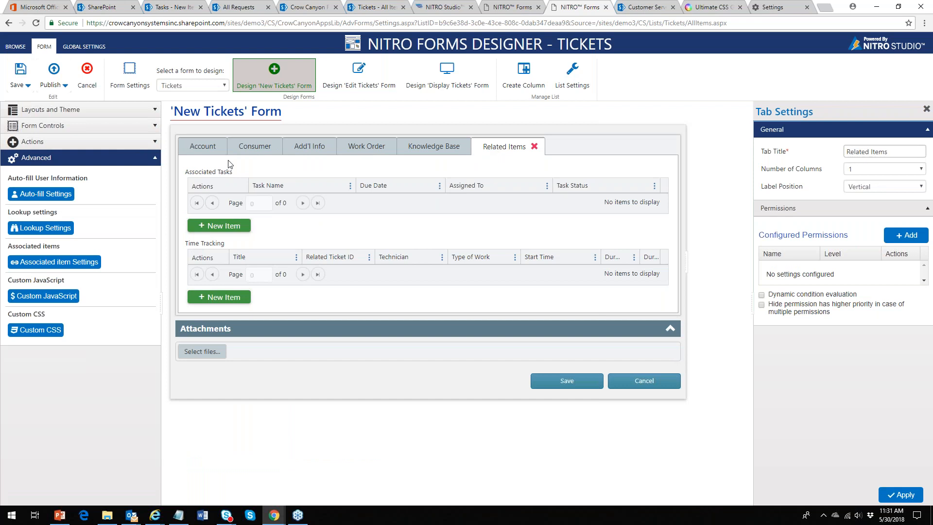
pyautogui.click(205, 150)
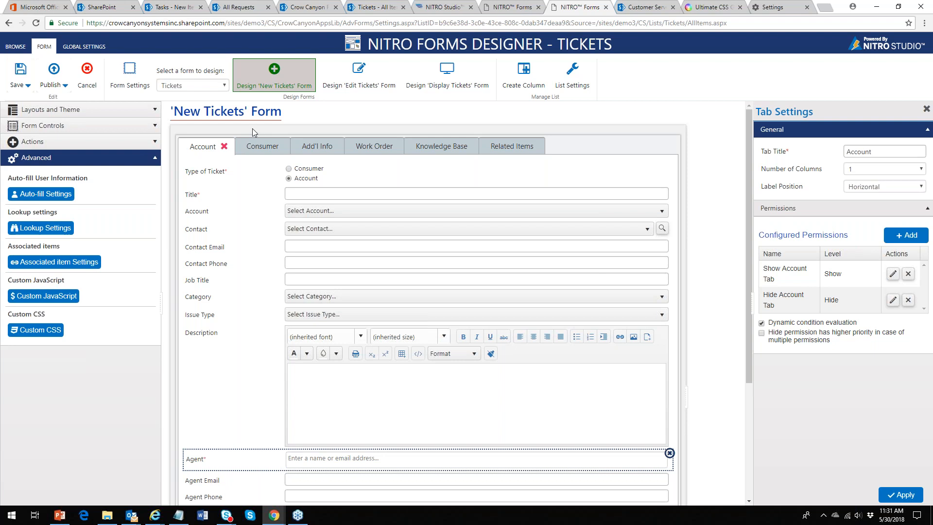
# Show the available form actions, switch to the Display Tickets form design, and inspect the Escalate button's action settings.
pyautogui.click(158, 146)
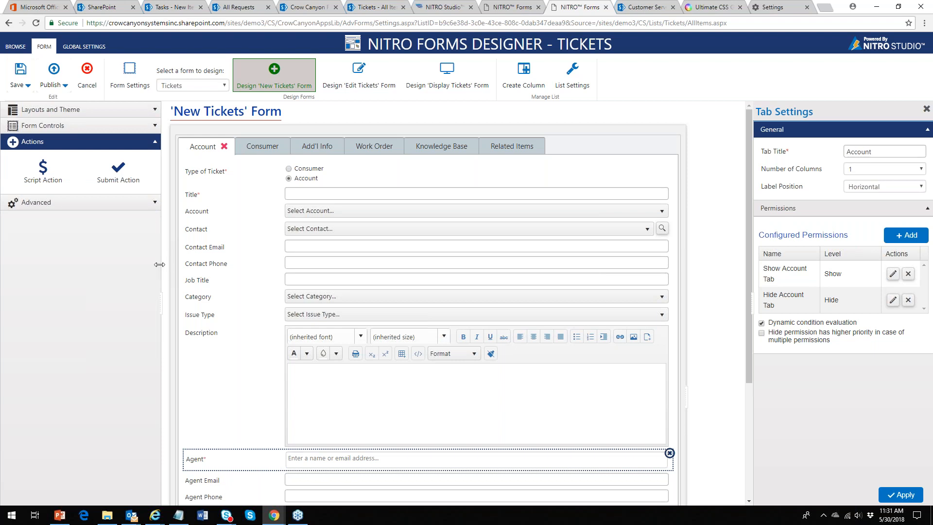
pyautogui.click(445, 82)
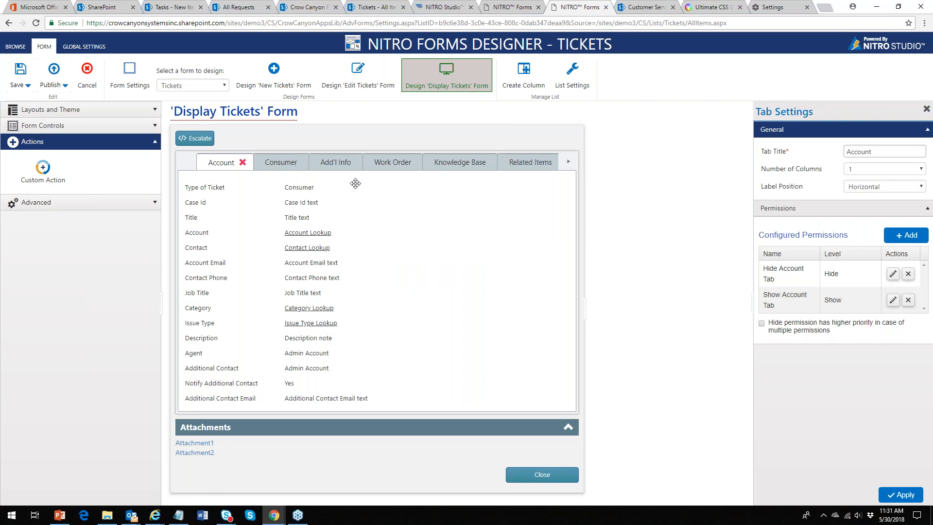
pyautogui.click(201, 140)
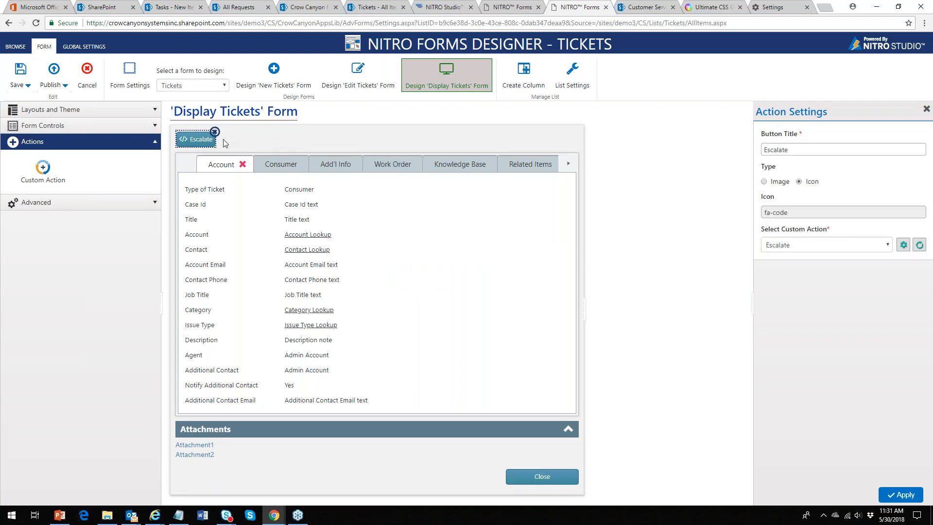
pyautogui.moveTo(197, 149); pyautogui.dragTo(209, 416)
# Open the Escalate custom action's configuration and review its general settings, conditions, actions to execute and post-action processing.
pyautogui.click(903, 245)
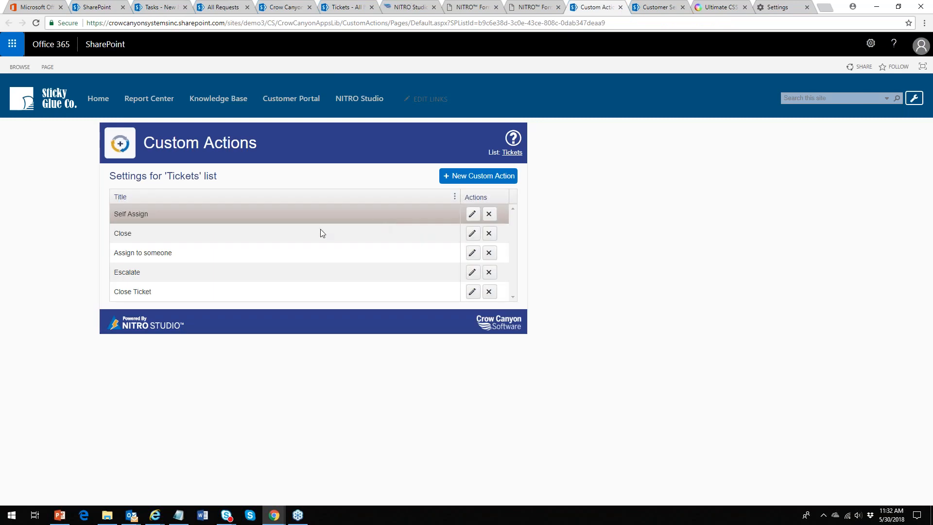
pyautogui.click(472, 272)
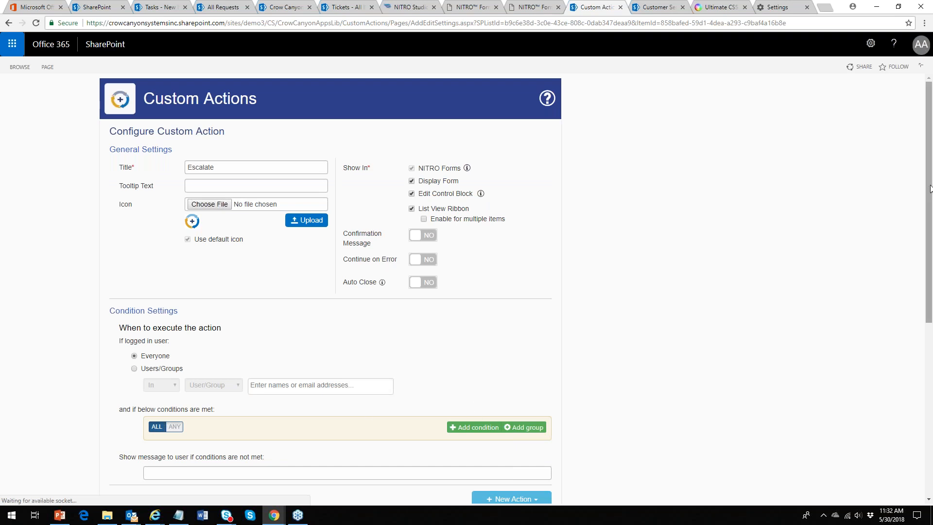
pyautogui.moveTo(924, 189); pyautogui.dragTo(893, 323)
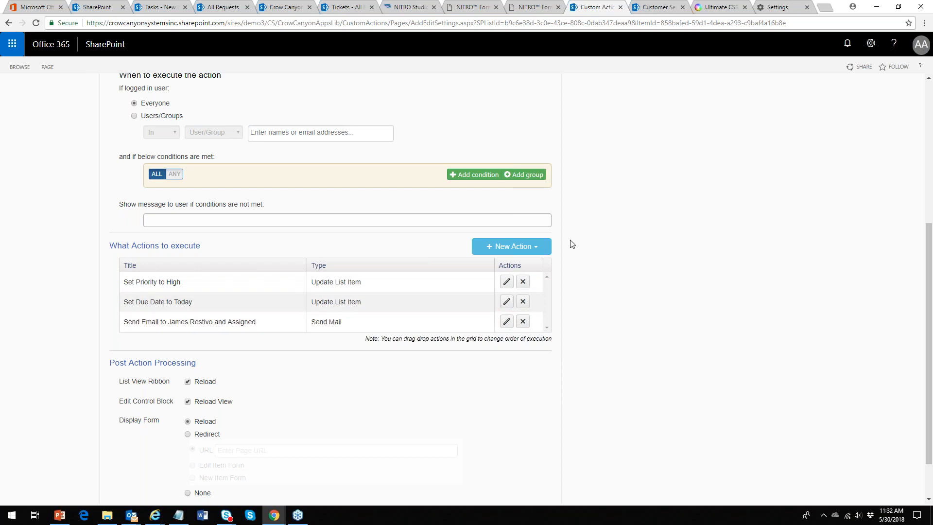
pyautogui.moveTo(925, 233); pyautogui.dragTo(929, 75)
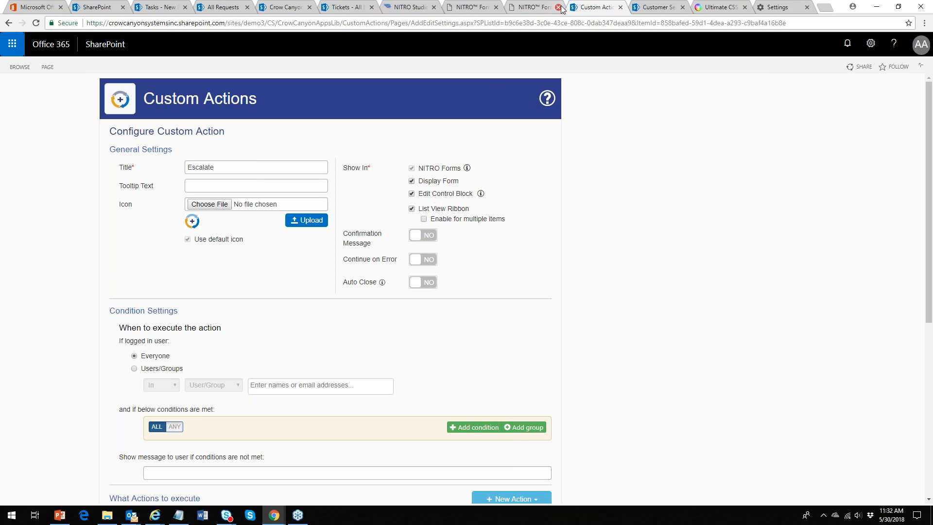
# From the Tickets list, open "Pallett of Sticky Glue had 7 leaking bottles", view its Account and Add'l Info details, and close it.
pyautogui.click(347, 8)
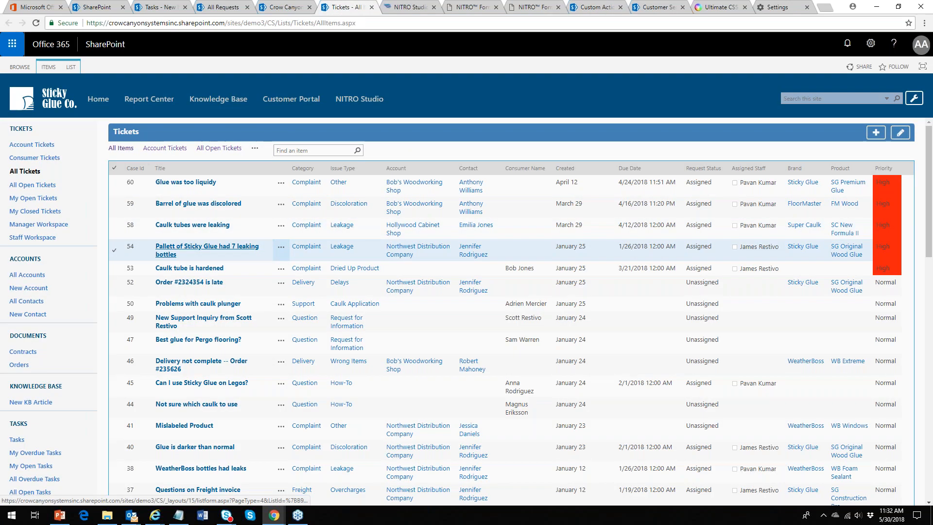
pyautogui.click(195, 248)
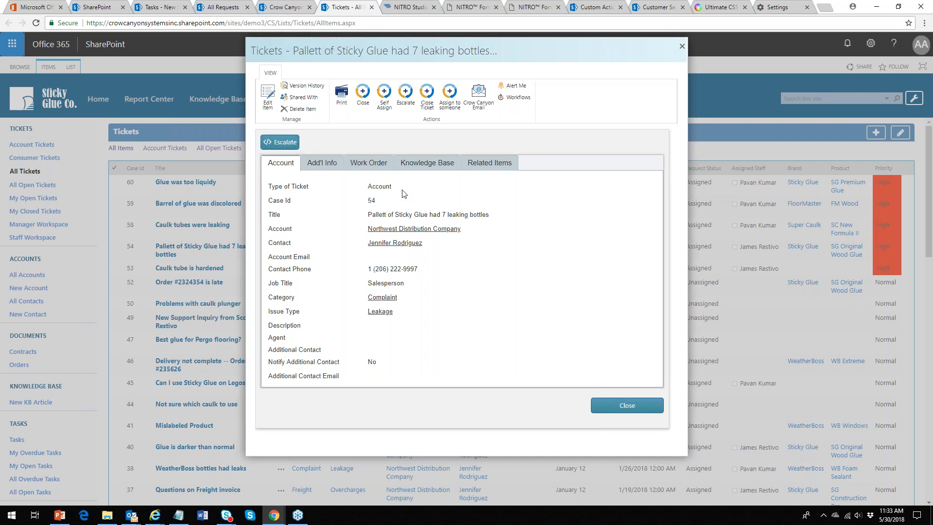
pyautogui.click(328, 163)
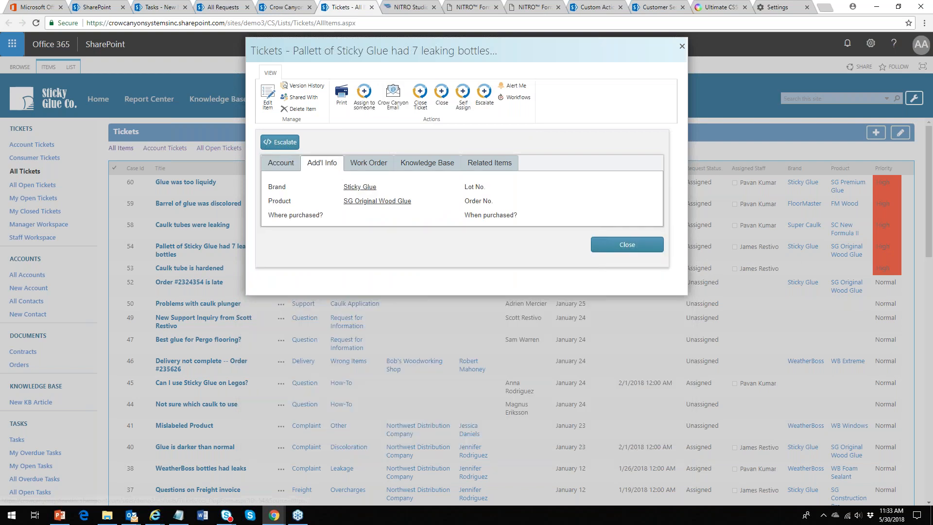
pyautogui.click(294, 164)
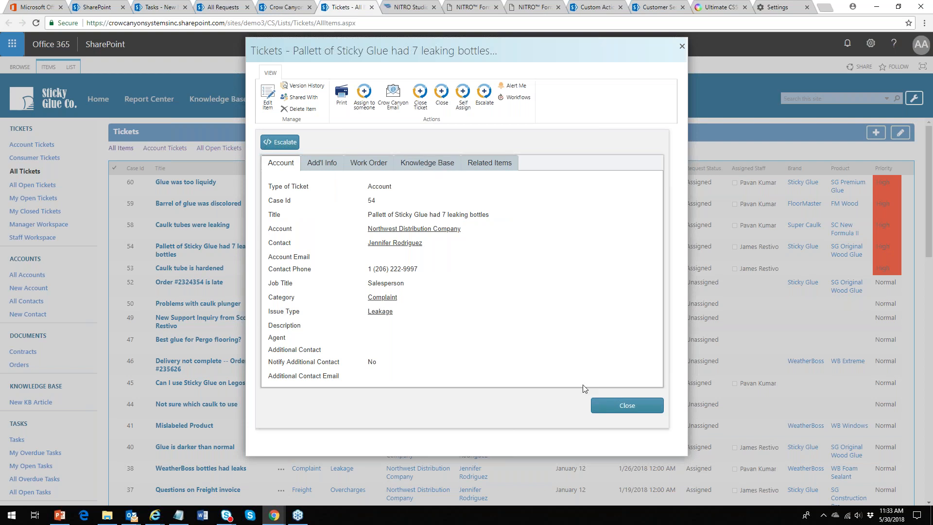
pyautogui.click(629, 407)
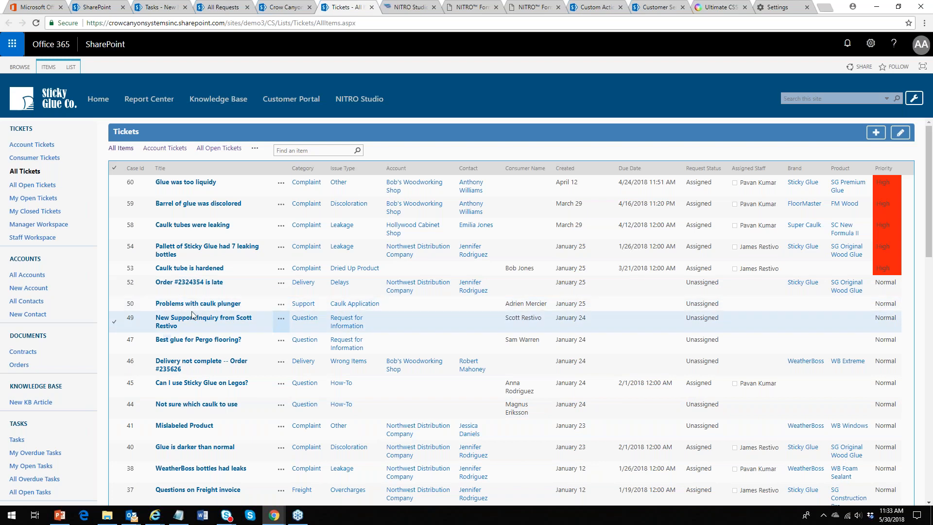
# Open the "Problems with caulk plunger" ticket, run its Escalate action, and close it to refresh the Tickets list.
pyautogui.click(214, 304)
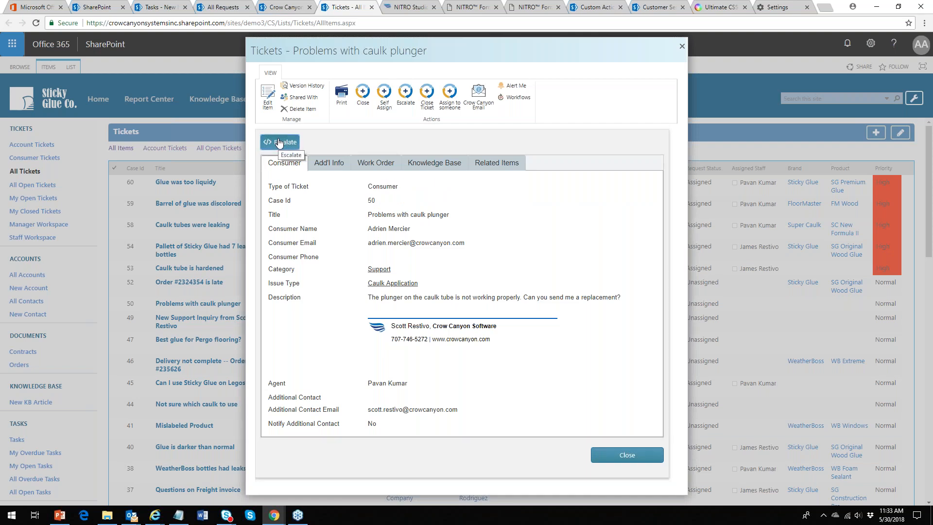
pyautogui.click(278, 142)
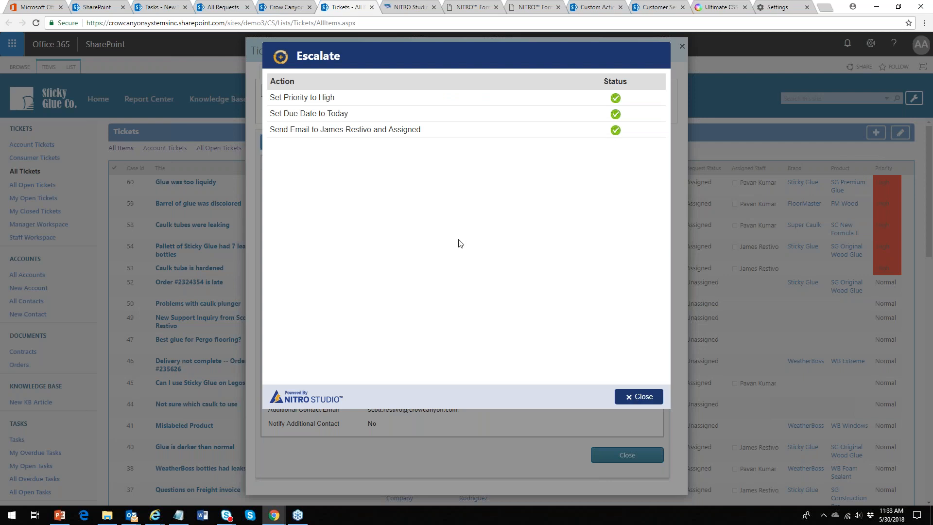
pyautogui.click(642, 397)
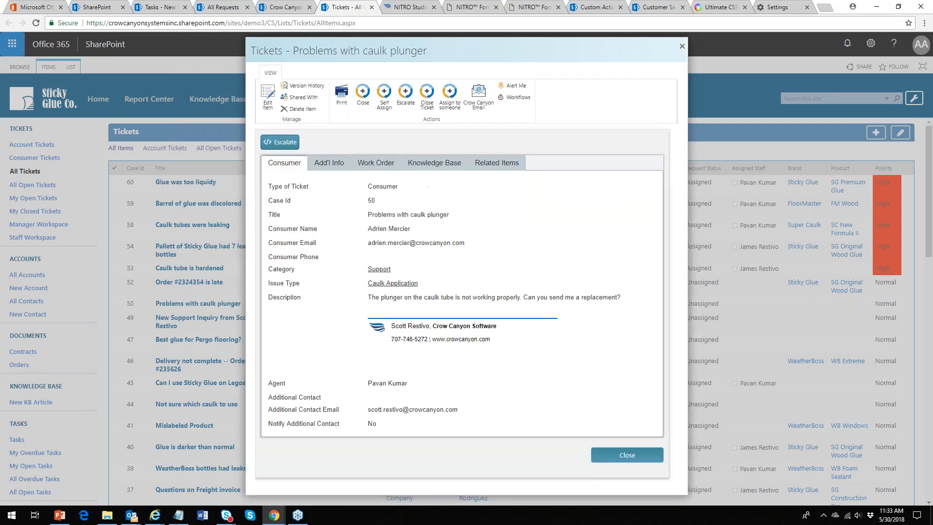
pyautogui.click(628, 456)
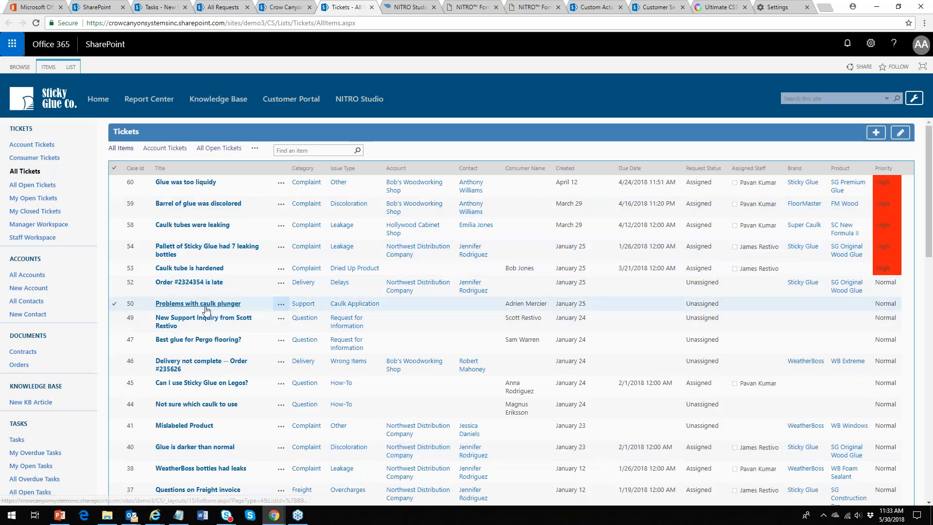
pyautogui.click(36, 23)
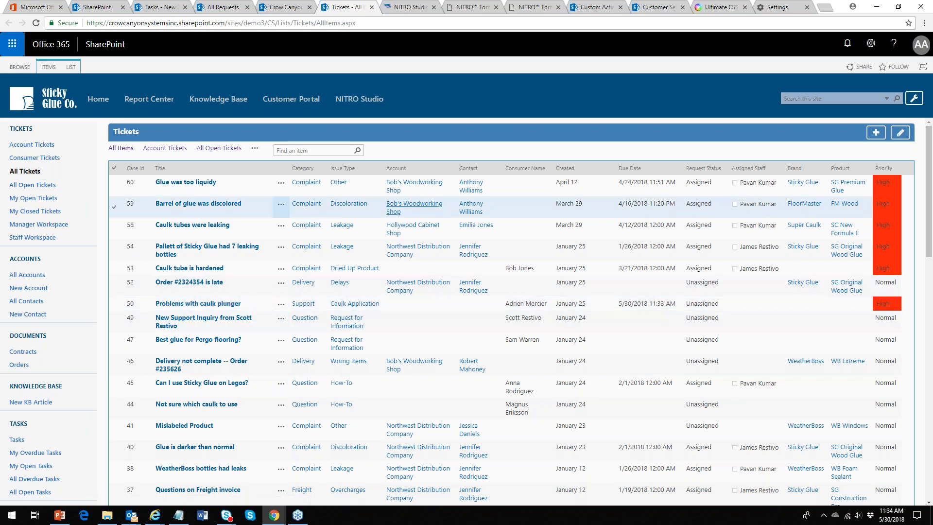
# In the Display Tickets form design, add a Custom Action button beside Escalate, removing the extra copy.
pyautogui.click(533, 7)
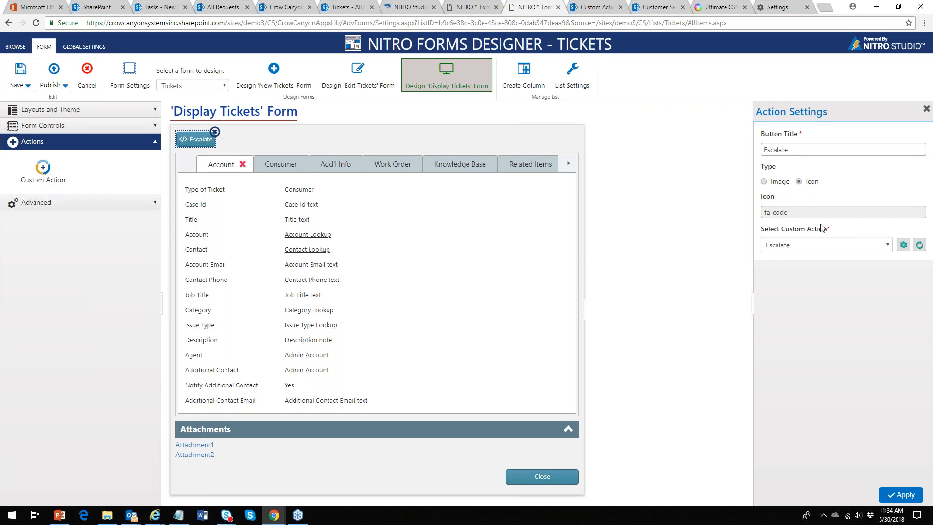
pyautogui.moveTo(47, 174); pyautogui.dragTo(225, 146)
pyautogui.moveTo(43, 168); pyautogui.dragTo(331, 143)
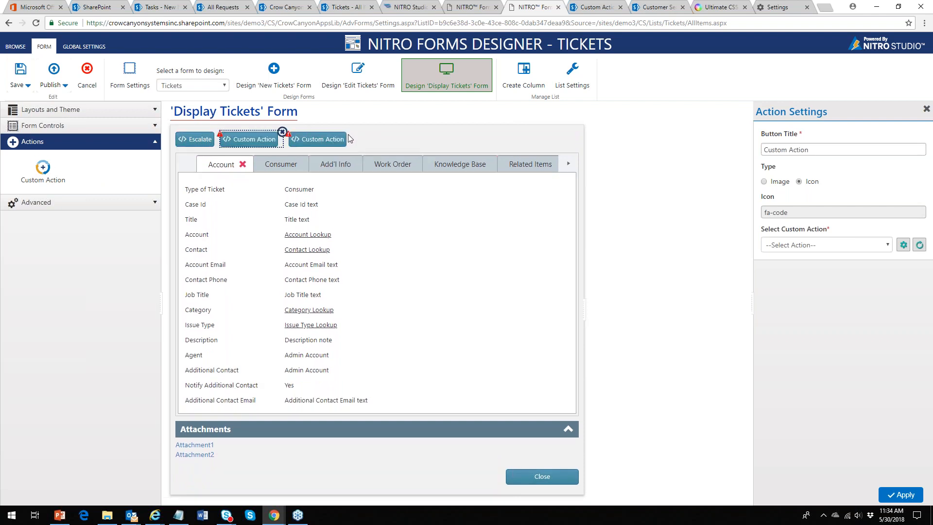
pyautogui.click(282, 132)
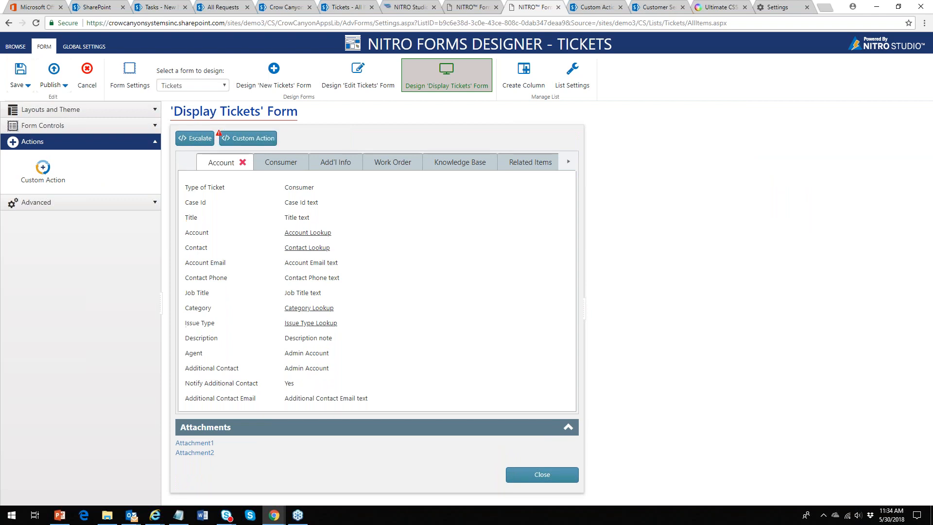
# Link the new Custom Action button to the Self Assign action and title it "Self Assign".
pyautogui.click(254, 139)
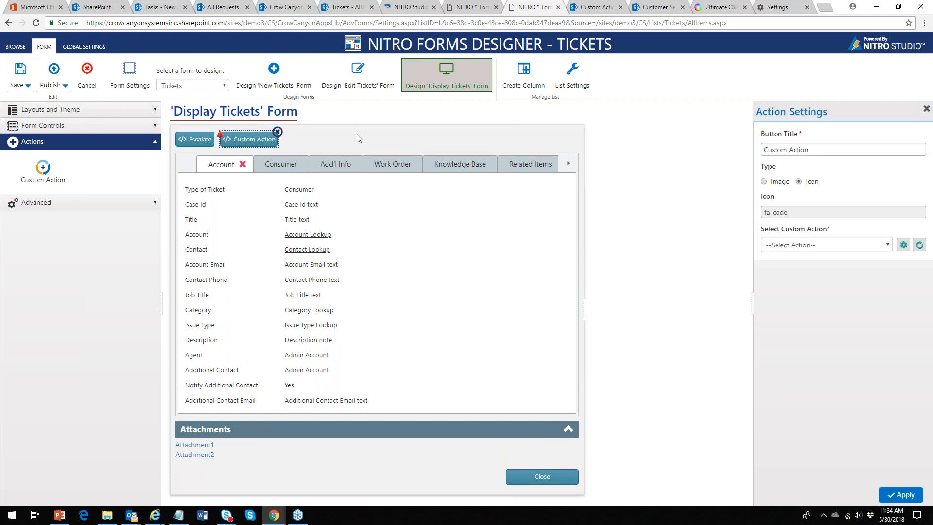
pyautogui.click(887, 245)
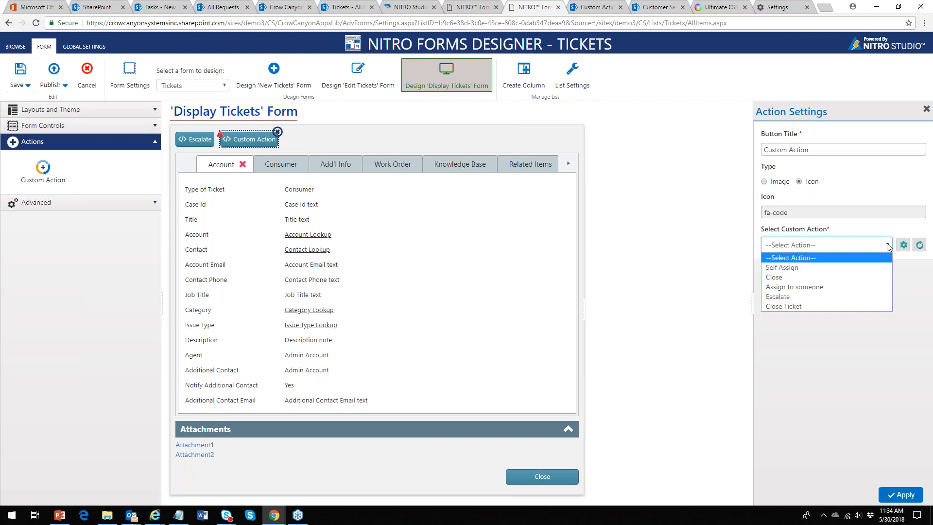
pyautogui.click(787, 268)
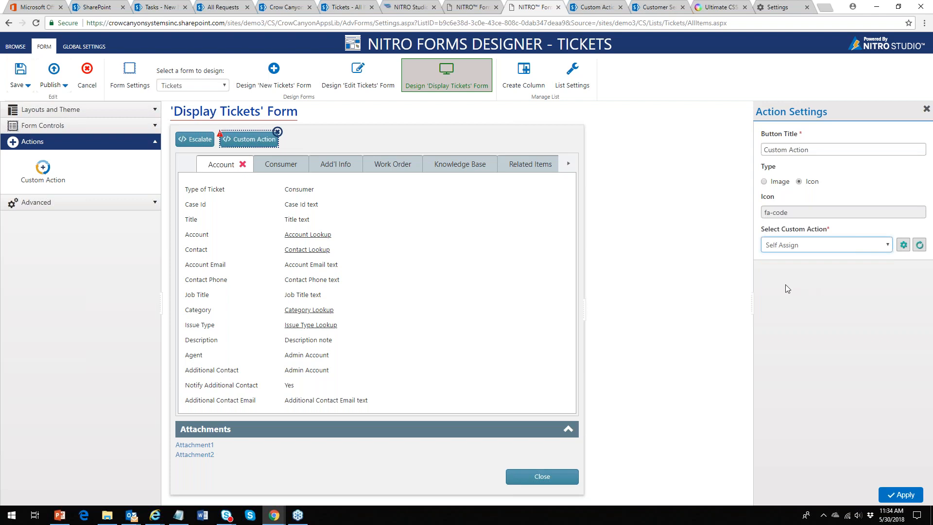
pyautogui.tripleClick(812, 150)
pyautogui.write('SW')
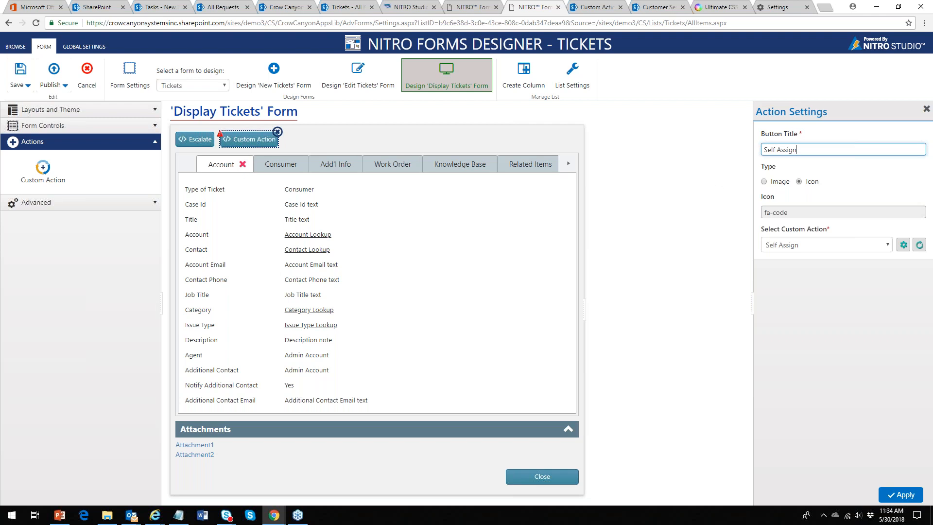
# Give the Self Assign button the fa-check-square icon and apply the action settings.
pyautogui.click(764, 187)
pyautogui.click(764, 182)
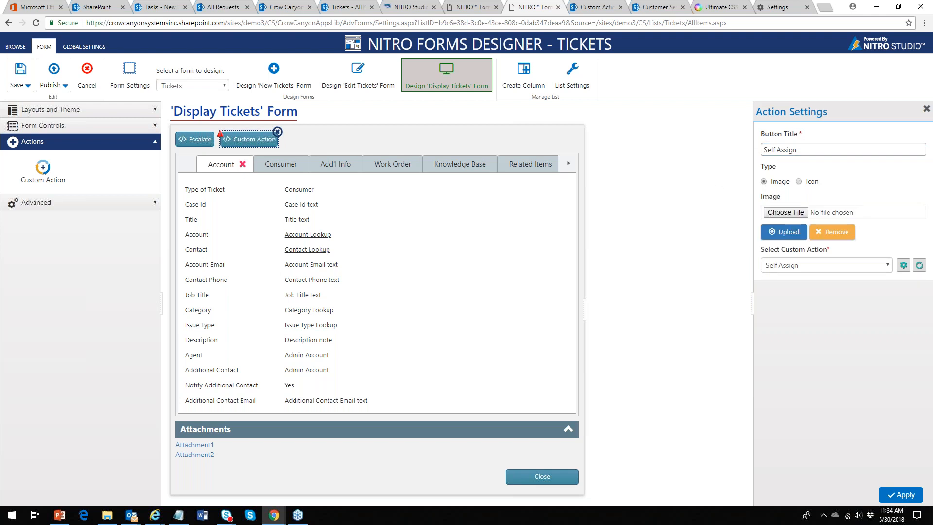
pyautogui.click(799, 182)
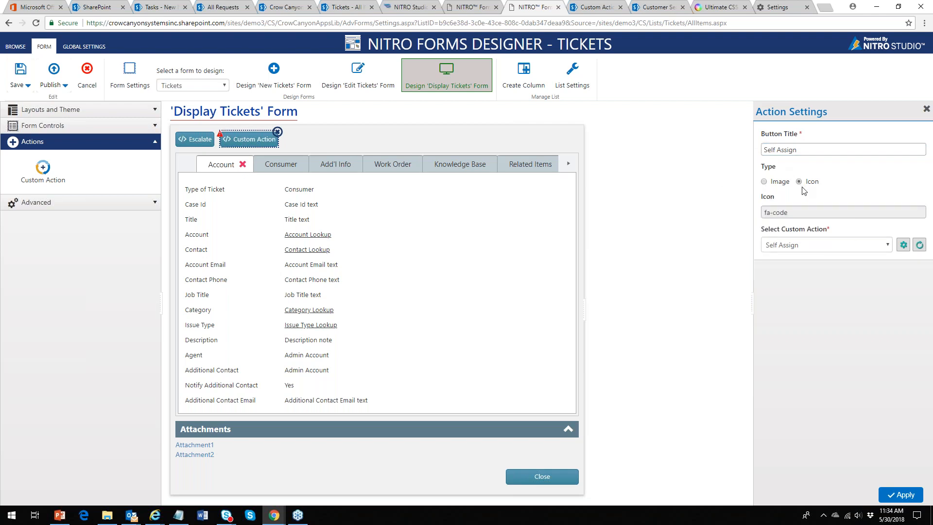
pyautogui.click(898, 215)
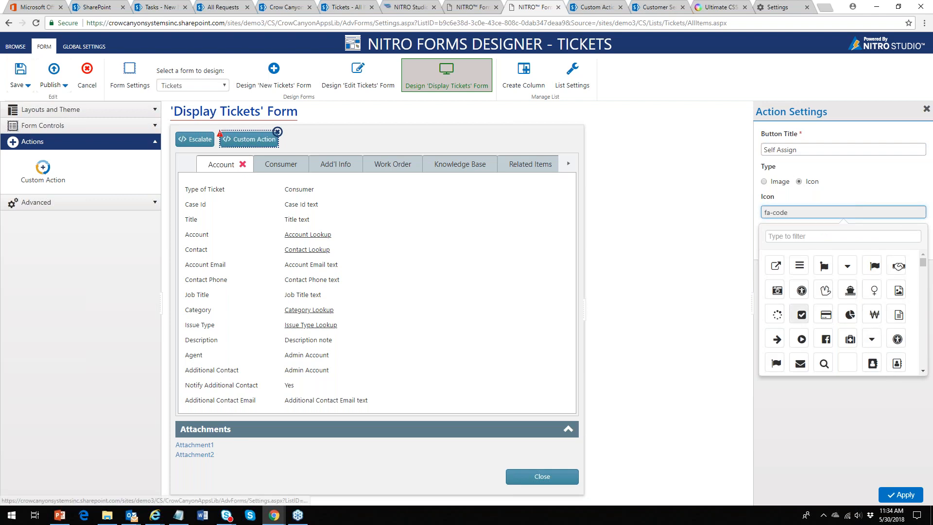
pyautogui.click(800, 315)
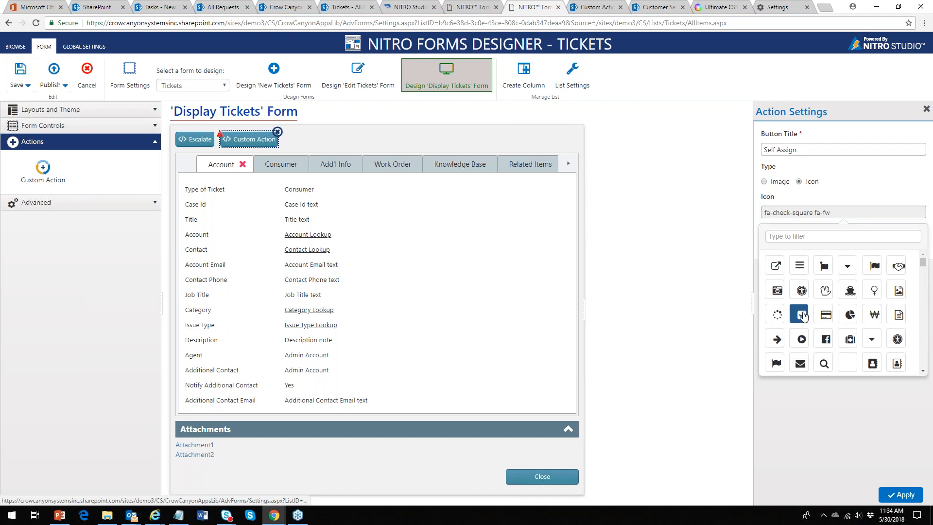
pyautogui.click(903, 494)
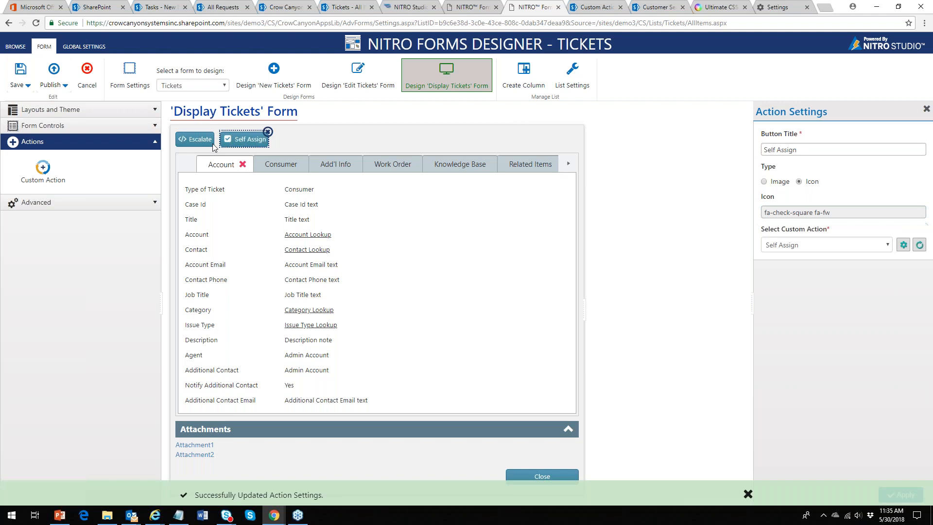
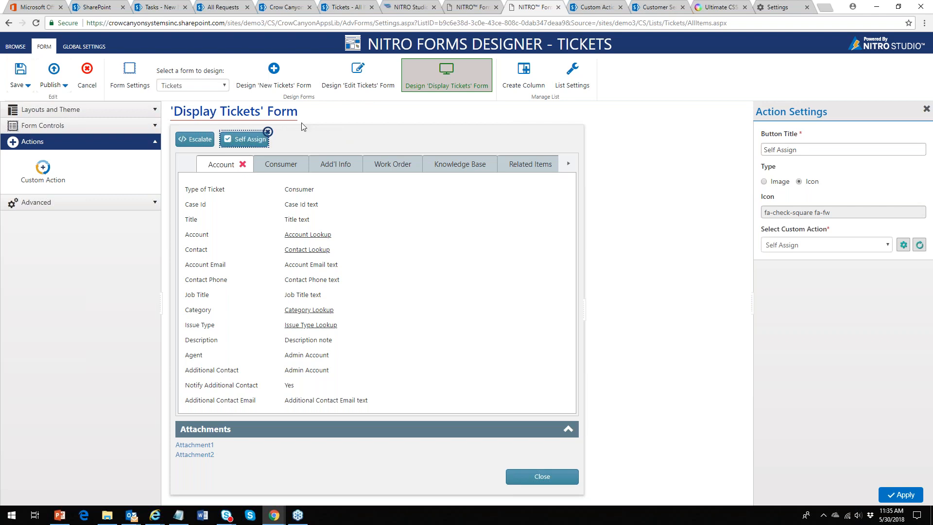
# Remove the Self Assign button and switch to the Edit Tickets form design without saving.
pyautogui.click(267, 132)
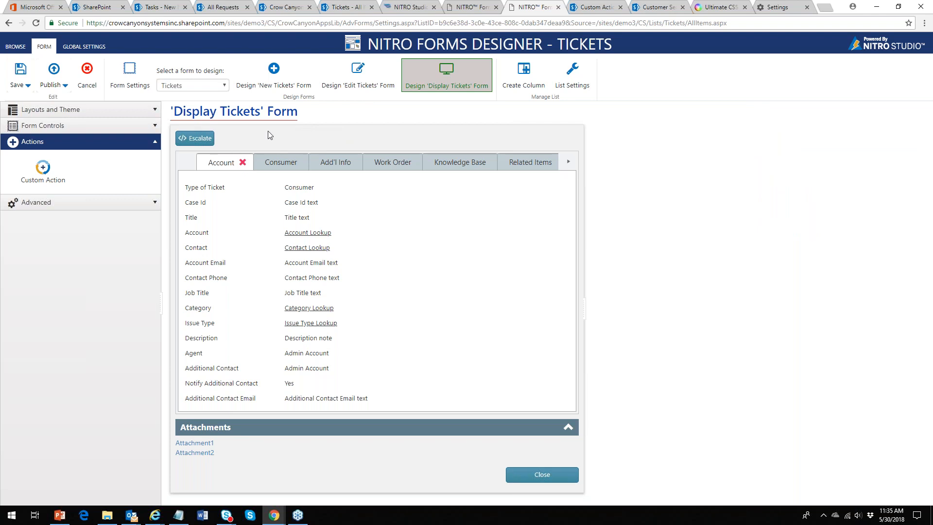
pyautogui.click(359, 83)
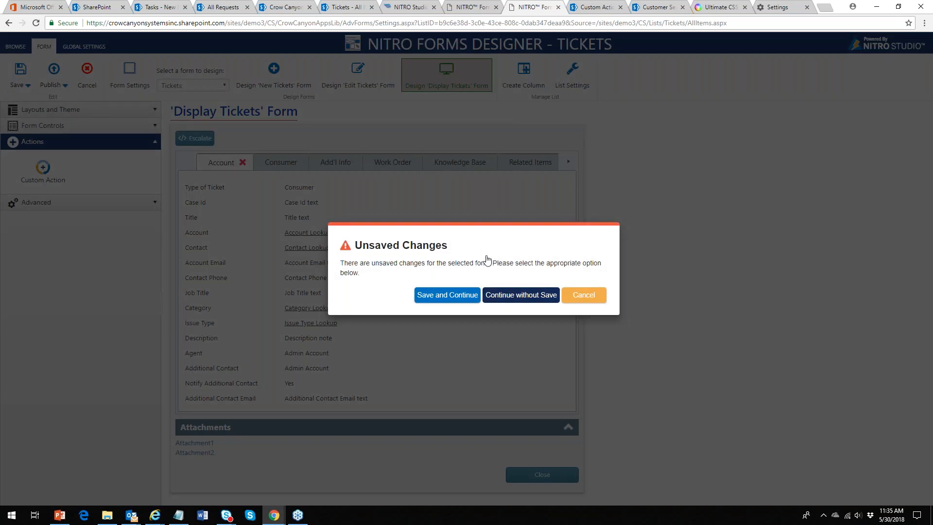
pyautogui.click(521, 294)
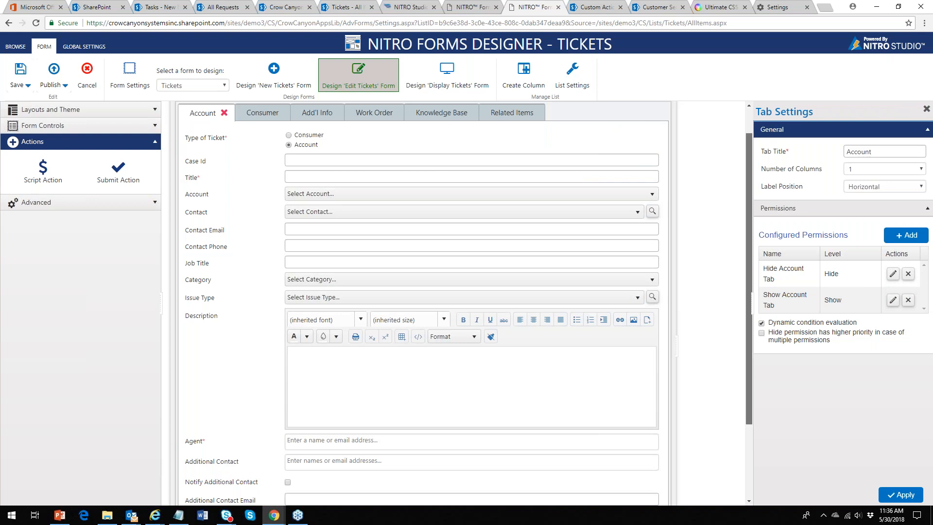
# Add a Submit Action button below the Edit Tickets form's attachments and review its script function and custom action options.
pyautogui.moveTo(746, 150); pyautogui.dragTo(747, 261)
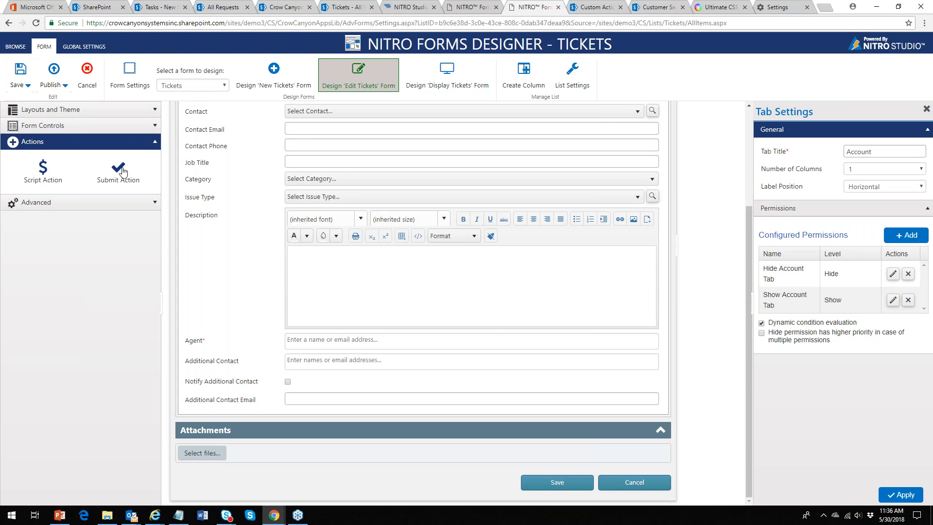
pyautogui.moveTo(120, 171); pyautogui.dragTo(452, 493)
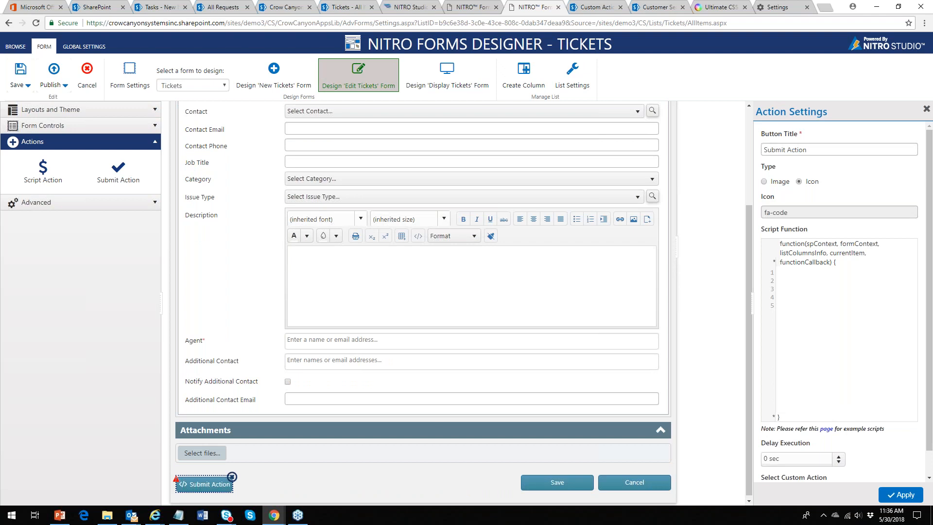
pyautogui.moveTo(929, 150); pyautogui.dragTo(928, 176)
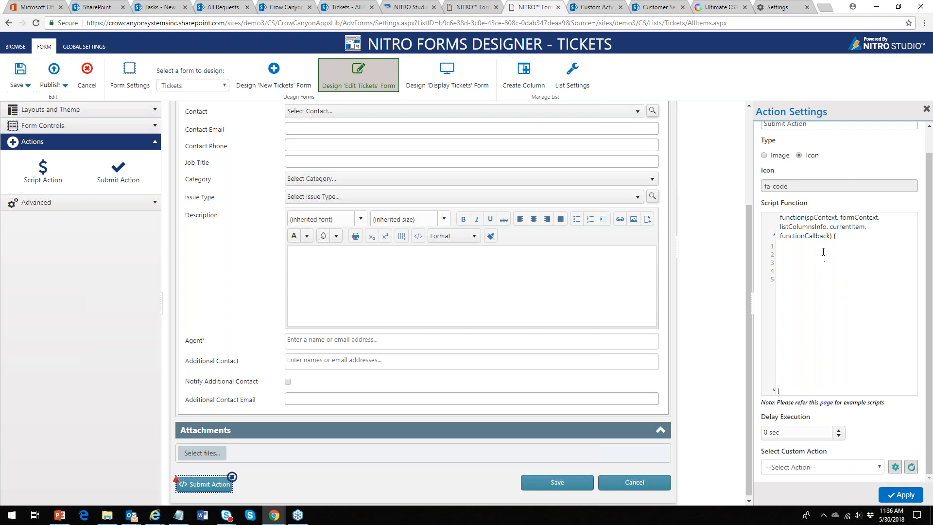
pyautogui.moveTo(830, 237); pyautogui.dragTo(806, 218)
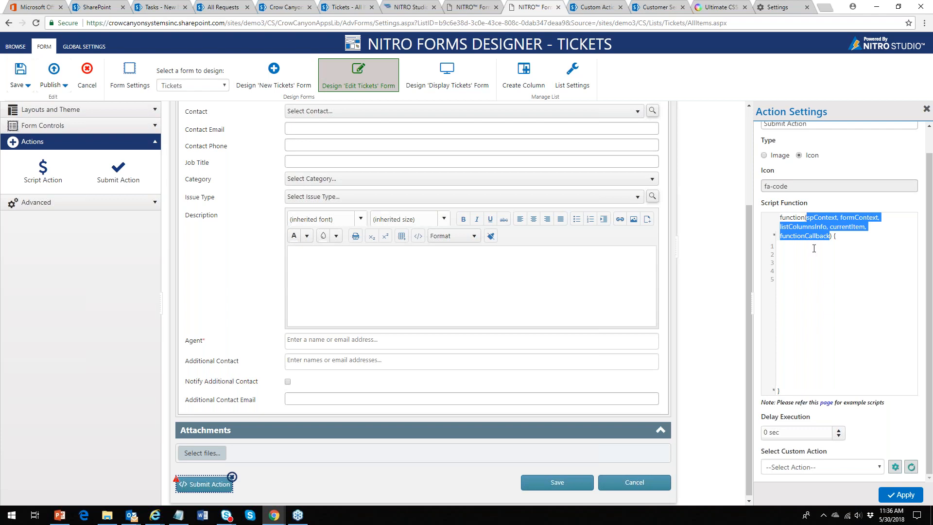
pyautogui.click(831, 262)
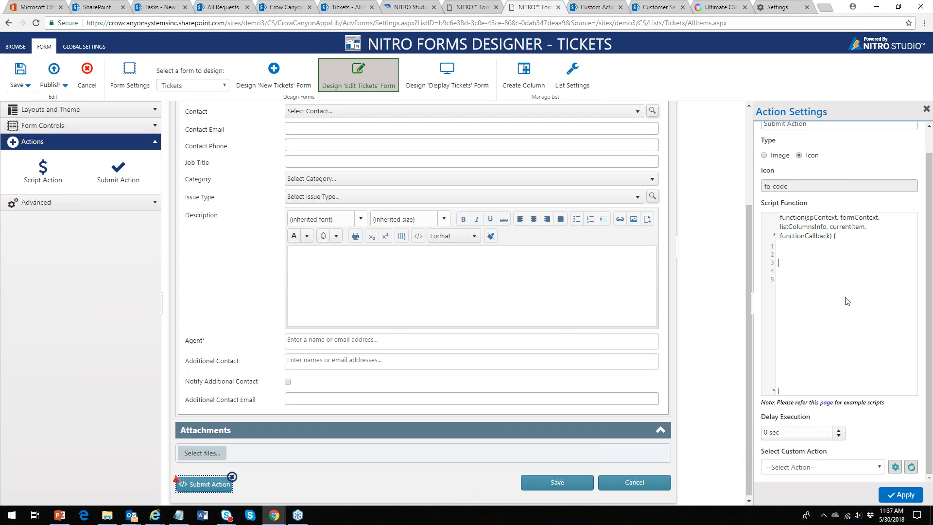
pyautogui.click(877, 467)
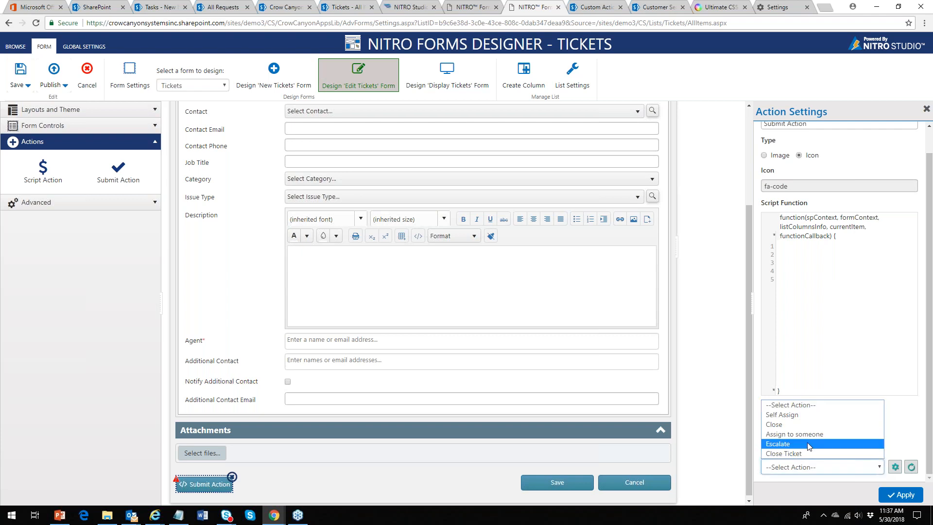
pyautogui.click(902, 430)
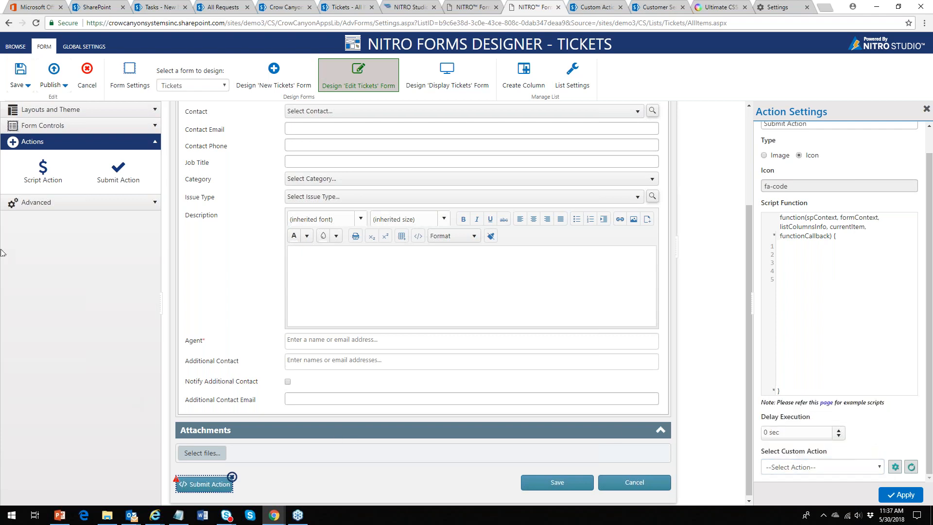
# Try placing a Script Action button between the Contact Phone and Job Title fields, and delete it.
pyautogui.moveTo(39, 177); pyautogui.dragTo(298, 193)
pyautogui.click(579, 164)
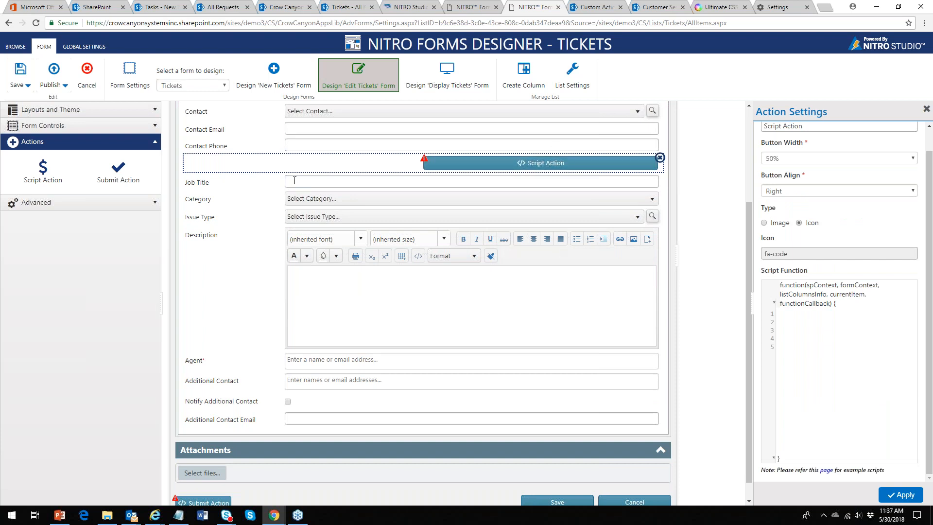
pyautogui.click(659, 157)
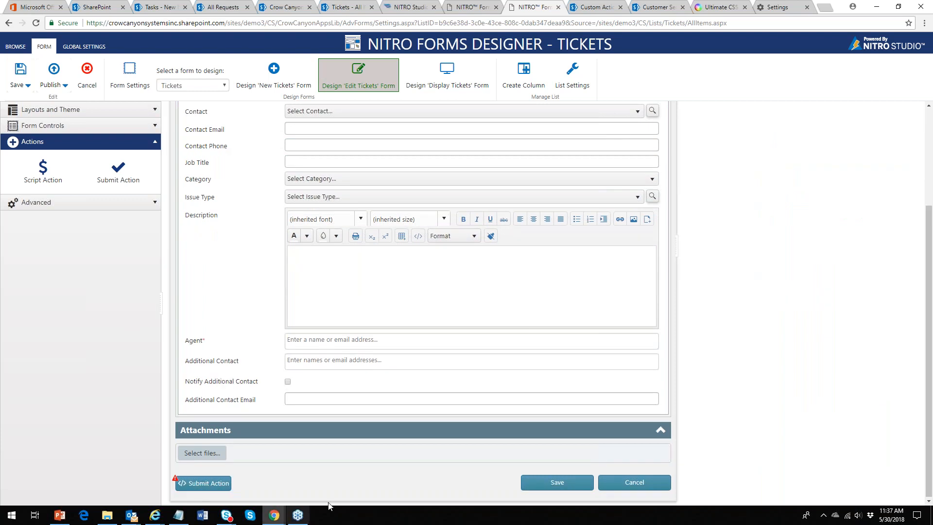
# Align the bottom action panel buttons to Right and hide the form's Save button.
pyautogui.click(155, 112)
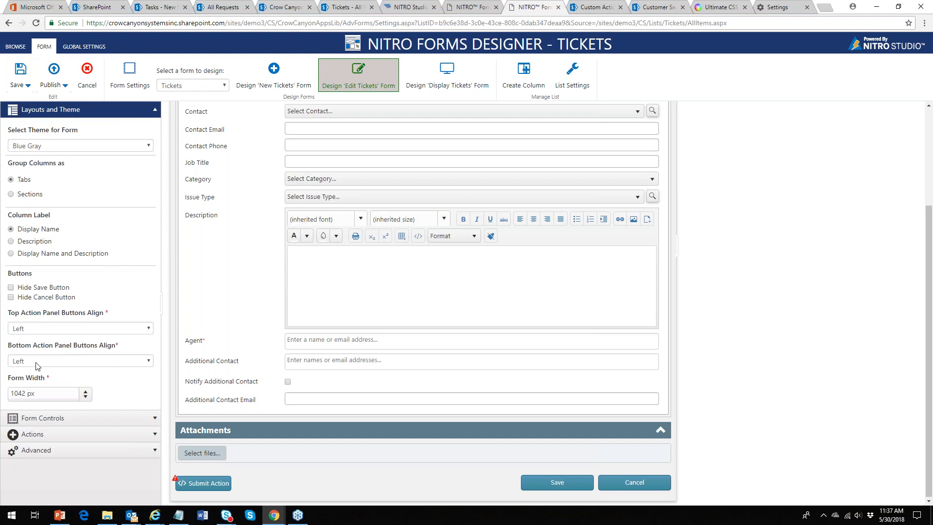
pyautogui.click(150, 363)
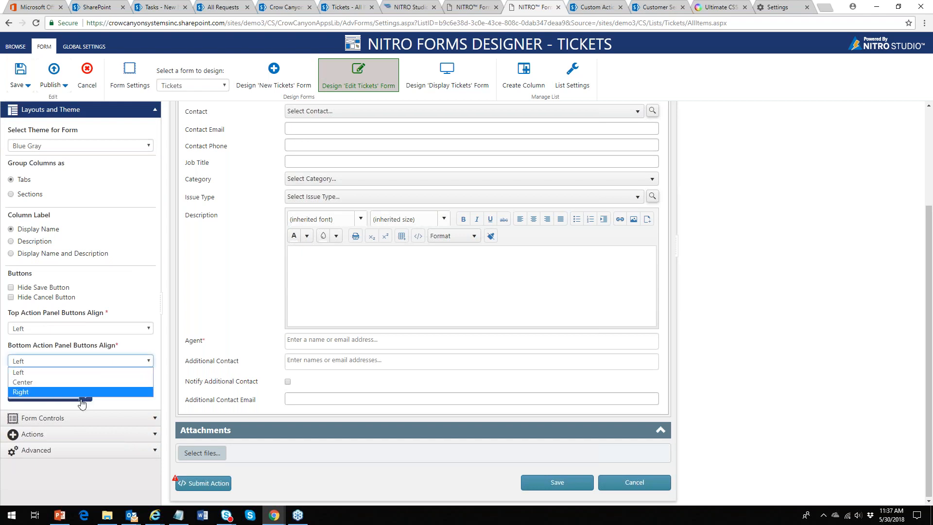
pyautogui.click(84, 391)
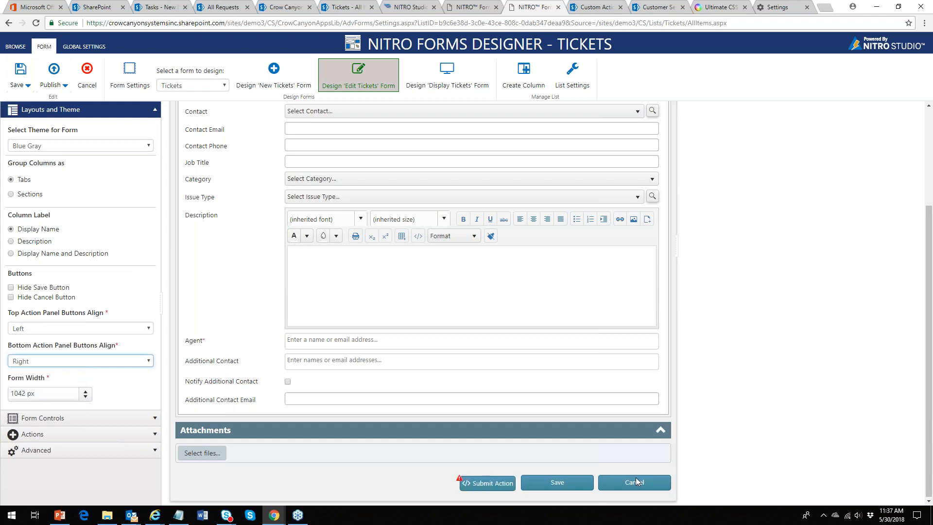
pyautogui.click(11, 289)
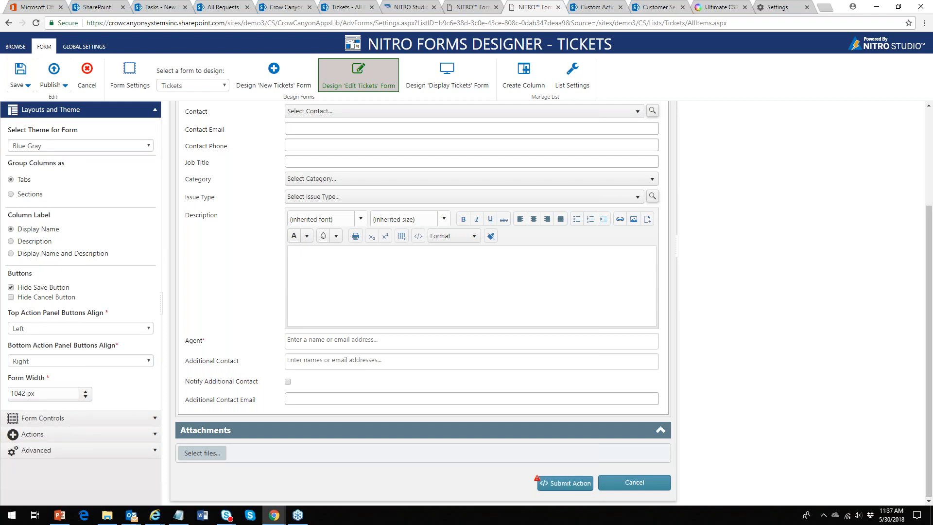
# Try to retitle the Submit Action button as Submit without giving it a script function or custom action.
pyautogui.click(573, 481)
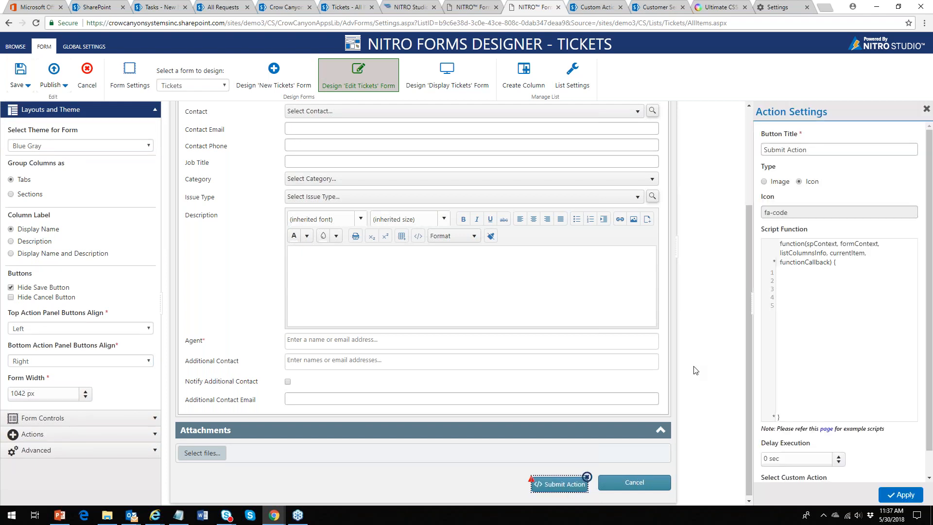
pyautogui.doubleClick(797, 149)
pyautogui.press('BackSpace')
pyautogui.click(900, 495)
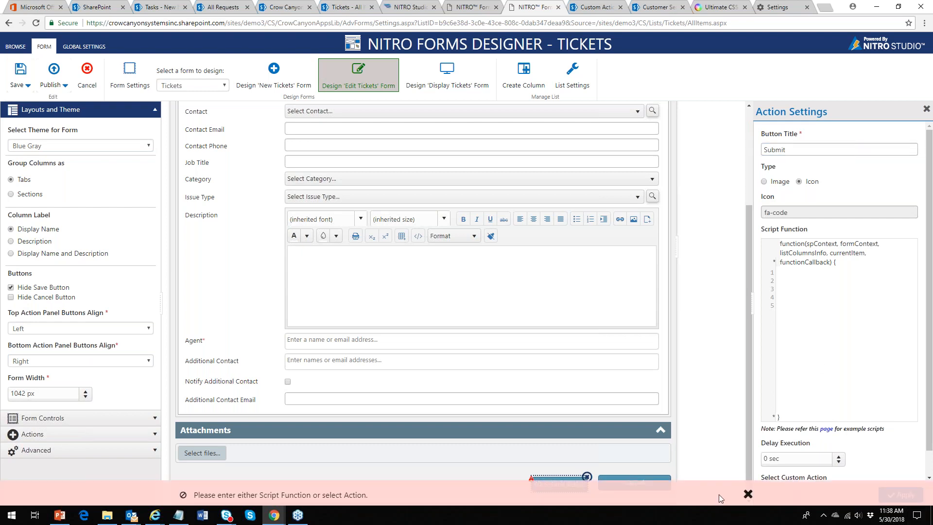
pyautogui.click(748, 493)
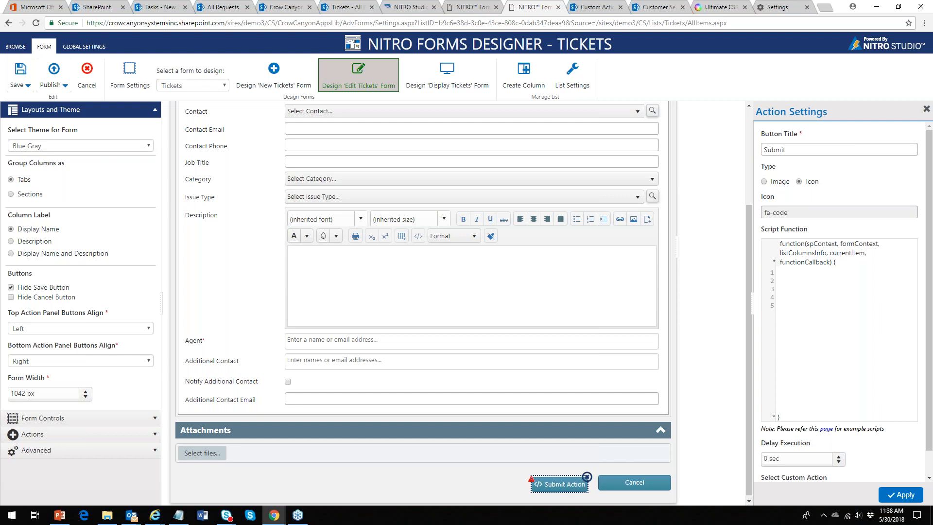
pyautogui.scroll(-1, 927, 284)
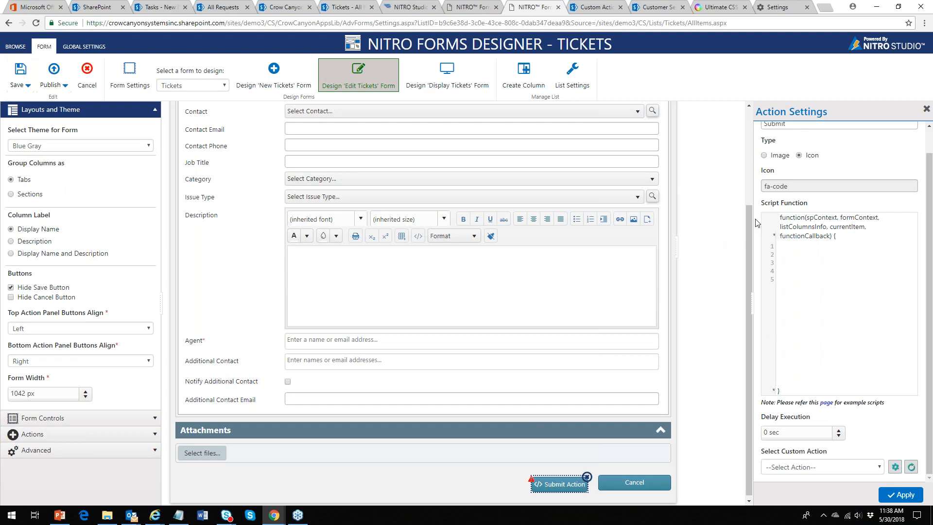
# Try a Script Action button between the Contact Phone and Job Title fields, review its settings, and delete it.
pyautogui.moveTo(749, 217); pyautogui.dragTo(747, 217)
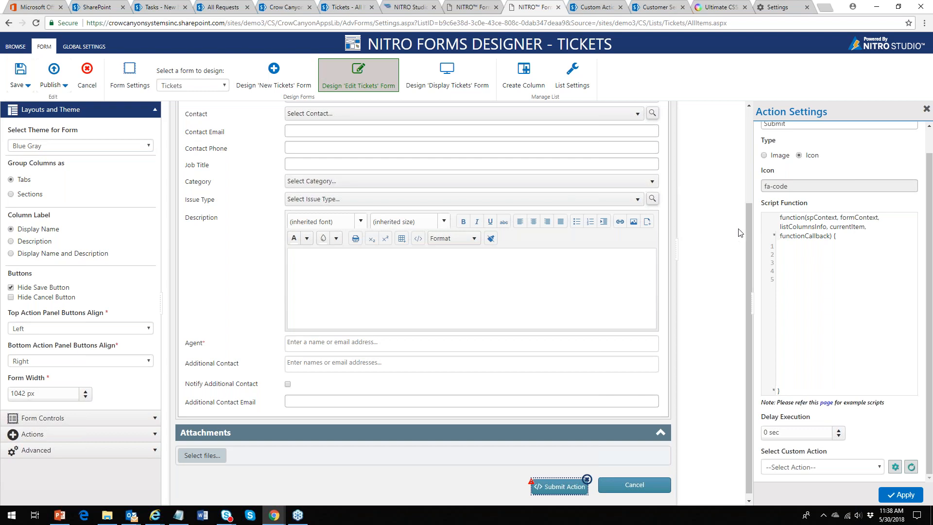
pyautogui.moveTo(748, 219); pyautogui.dragTo(745, 158)
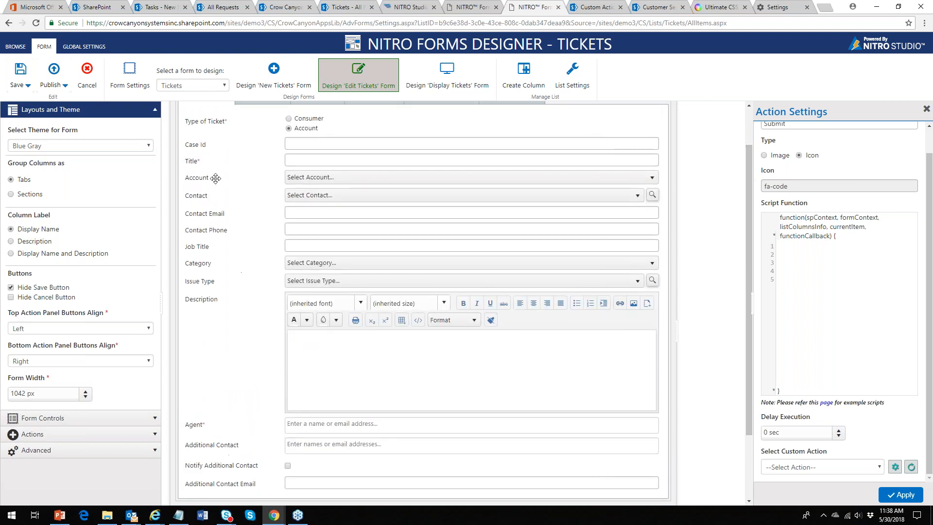
pyautogui.click(153, 110)
pyautogui.click(96, 142)
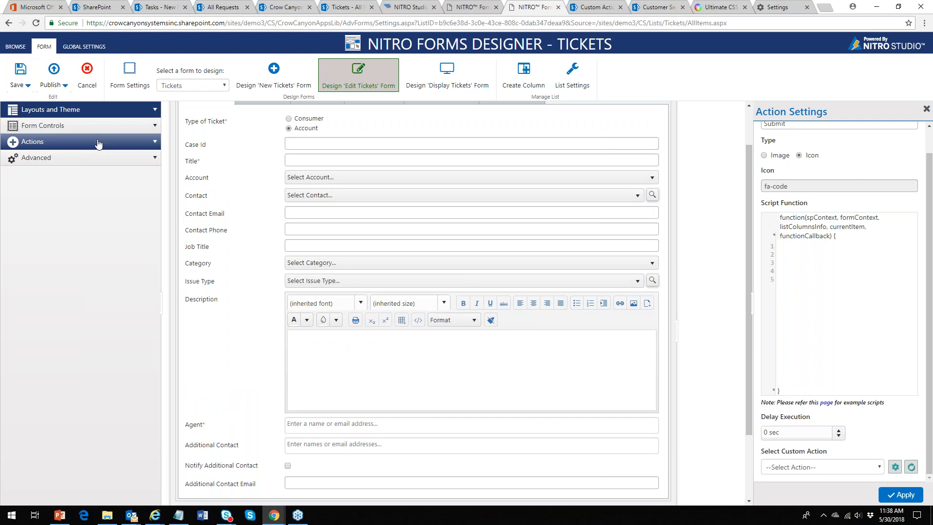
pyautogui.moveTo(46, 175); pyautogui.dragTo(333, 251)
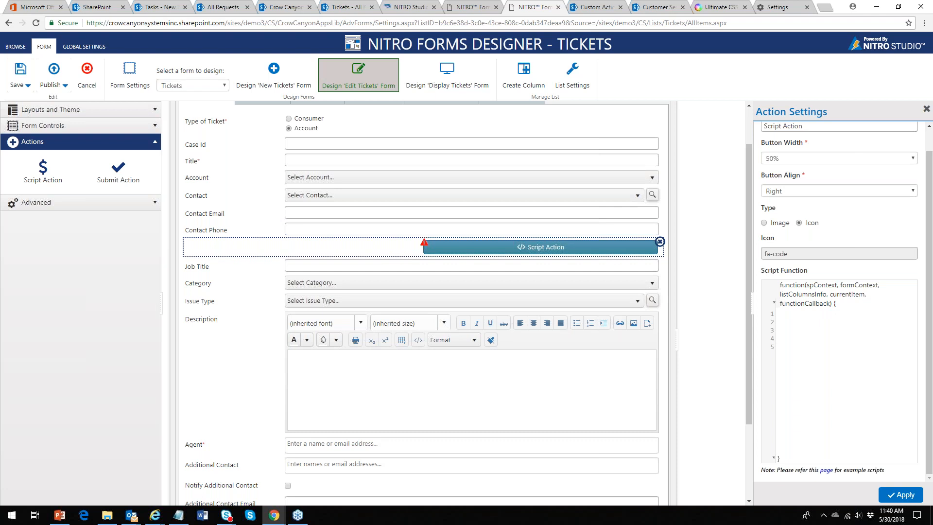
pyautogui.click(660, 242)
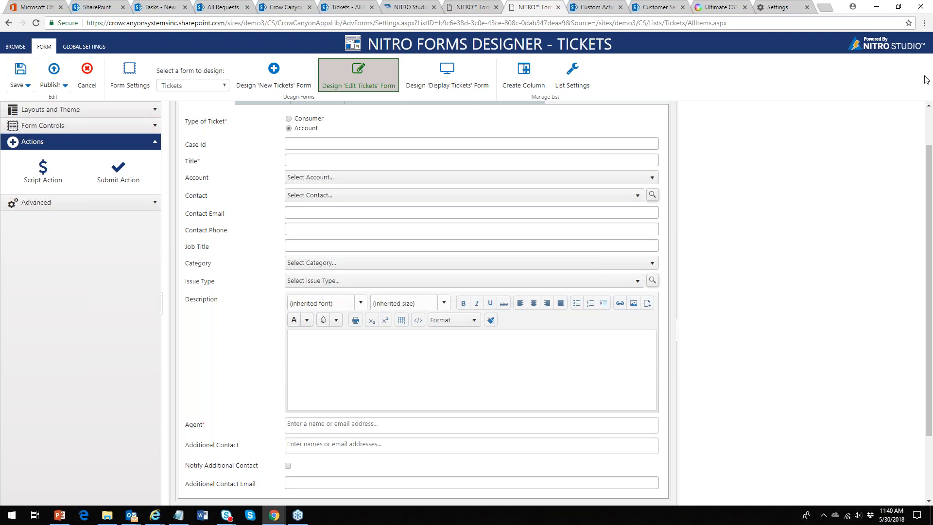
# Review the advanced settings offered for the Edit Tickets form.
pyautogui.click(928, 120)
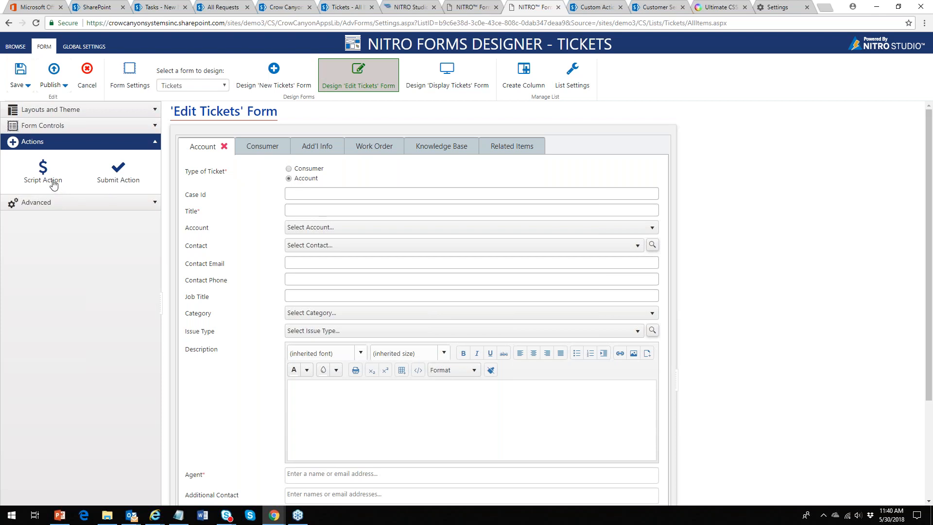
pyautogui.click(156, 203)
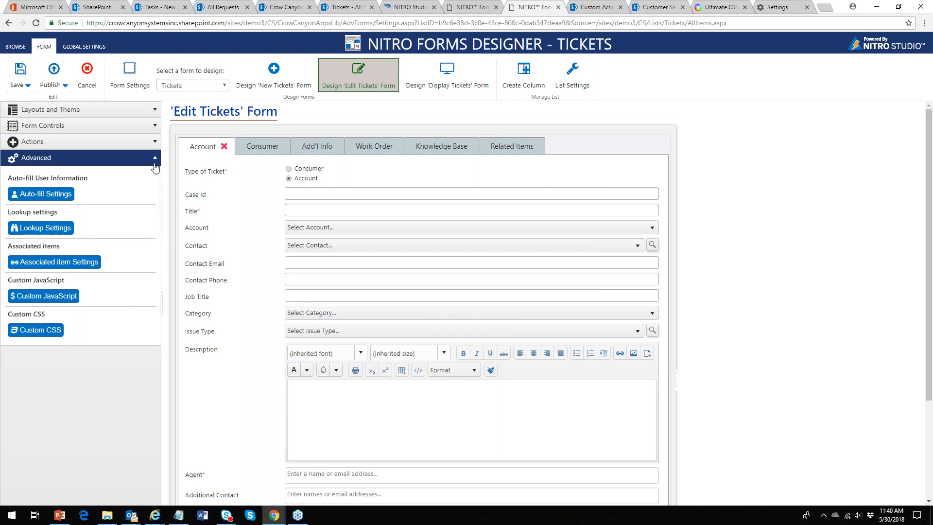
pyautogui.click(156, 159)
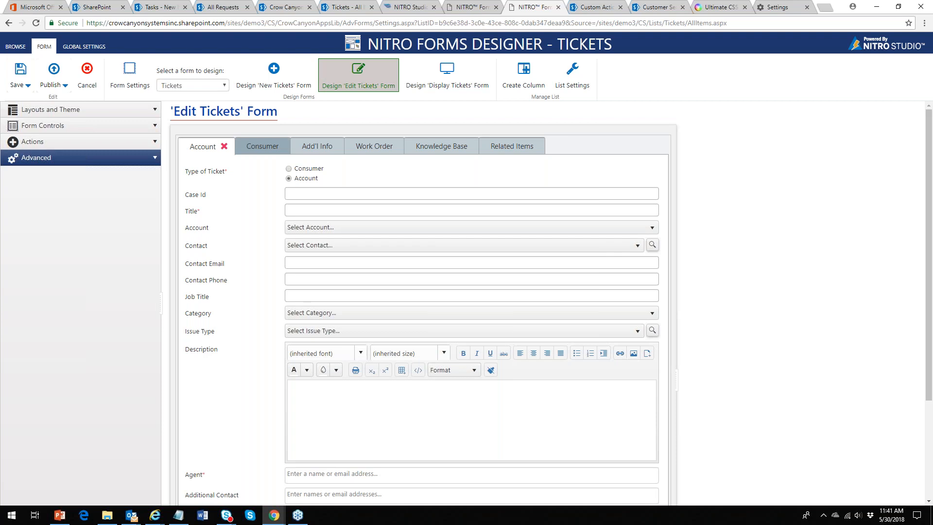
# Look through the Account, Related Items and Knowledge Base tabs of the Edit Tickets form.
pyautogui.click(204, 147)
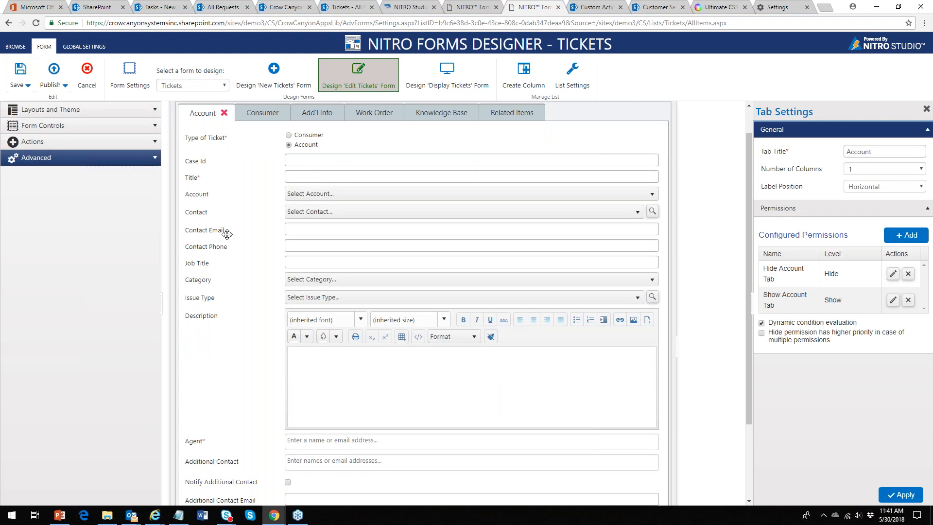
pyautogui.click(510, 113)
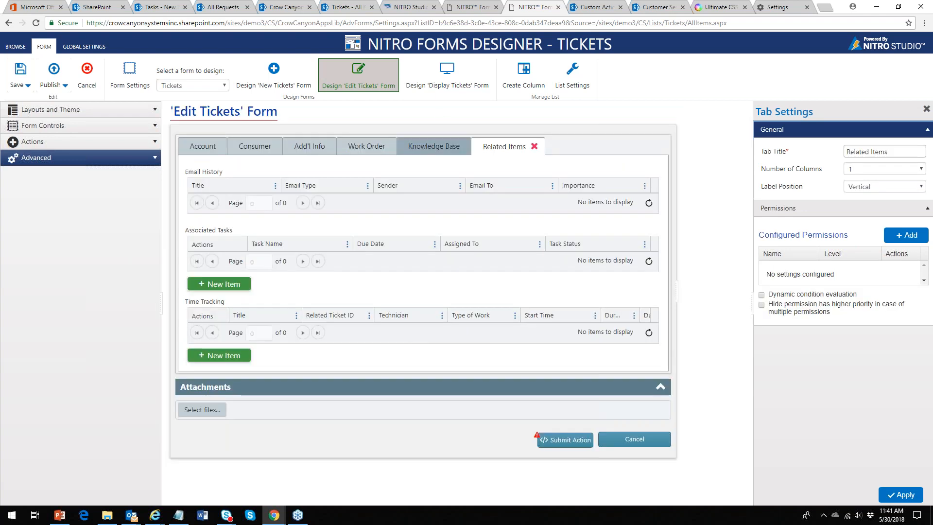
pyautogui.click(431, 146)
pyautogui.click(203, 148)
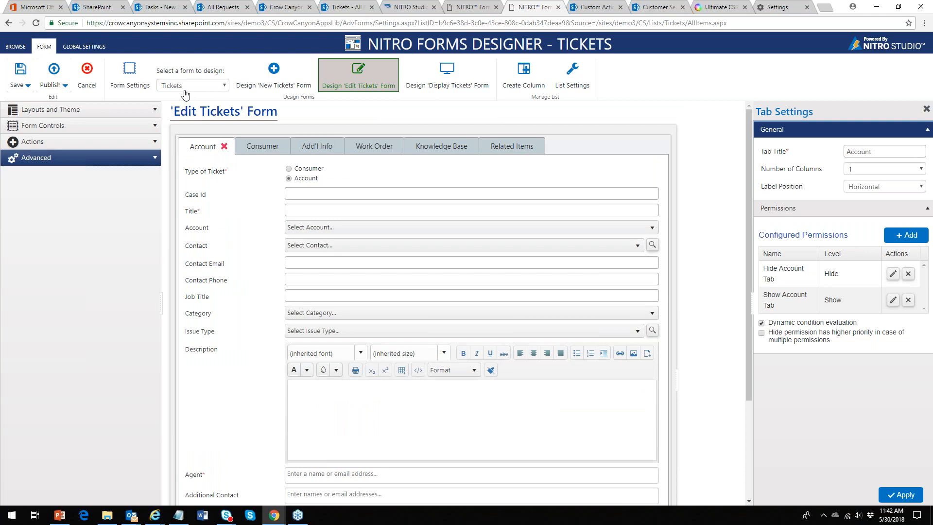
# View the designer's global settings and browse the apps on the NITRO Studio page.
pyautogui.click(89, 49)
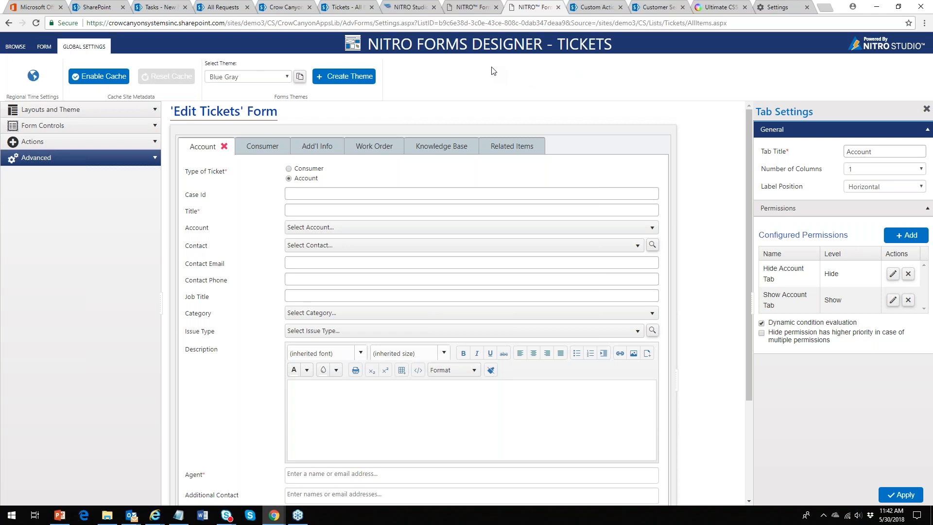
pyautogui.click(415, 8)
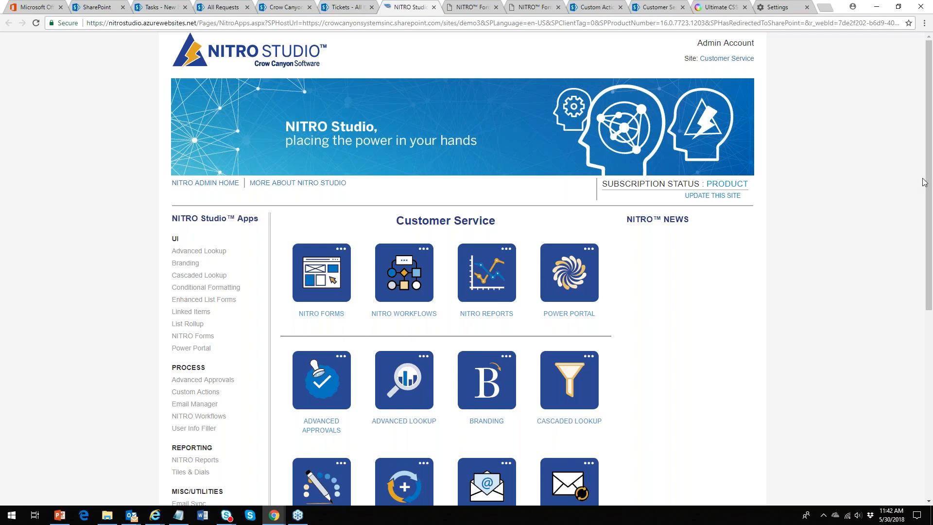
pyautogui.moveTo(930, 184); pyautogui.dragTo(929, 207)
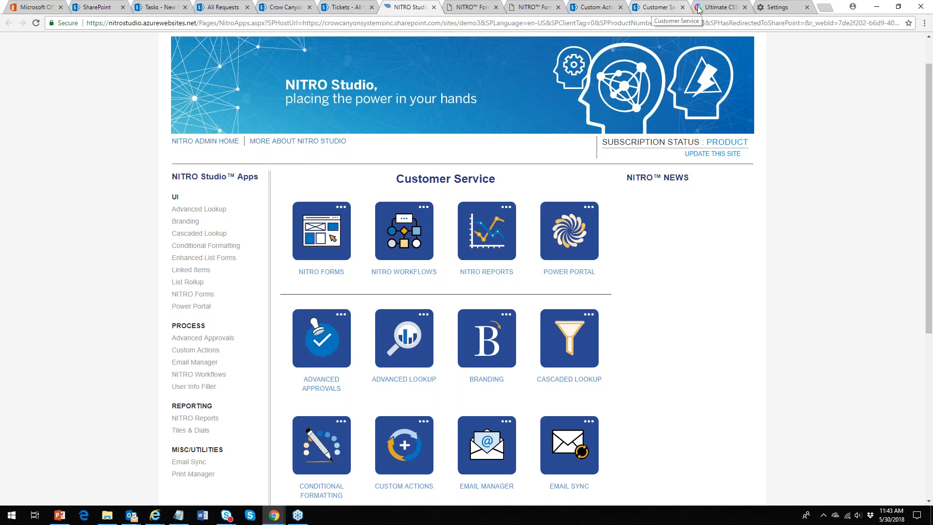
# View the Customer Service portal home page alongside the SharePoint Tickets list.
pyautogui.click(661, 9)
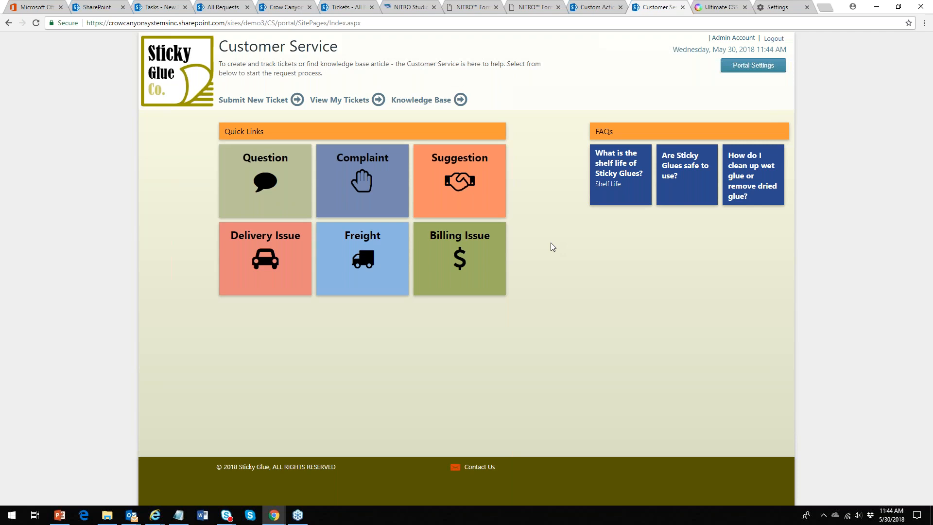
pyautogui.click(350, 6)
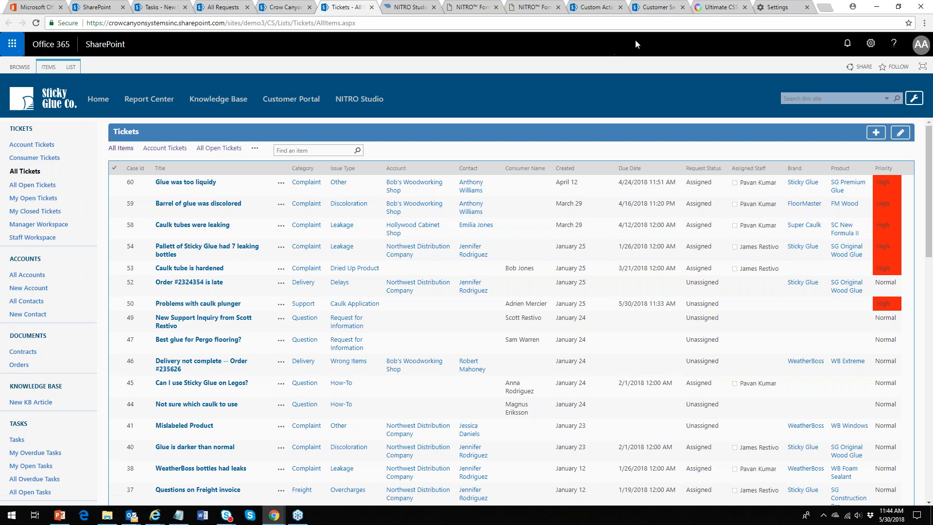
pyautogui.click(661, 7)
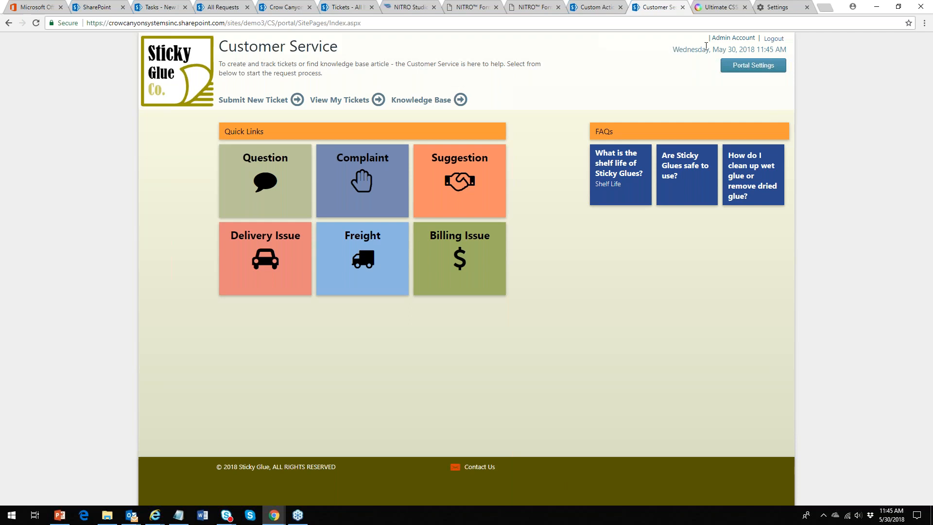
# Open the Customer Service portal's settings in a new browser tab and switch to it.
pyautogui.click(776, 7)
pyautogui.click(655, 12)
pyautogui.rightClick(743, 65)
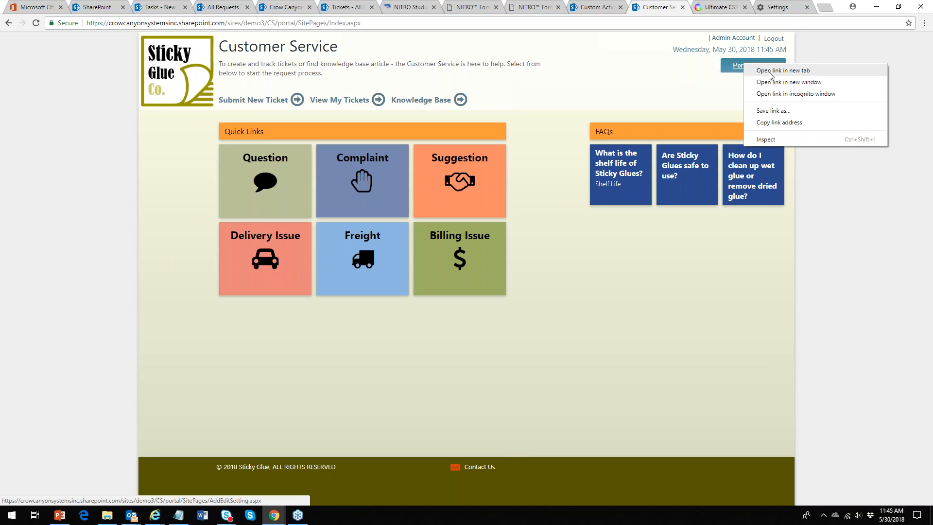
pyautogui.click(768, 71)
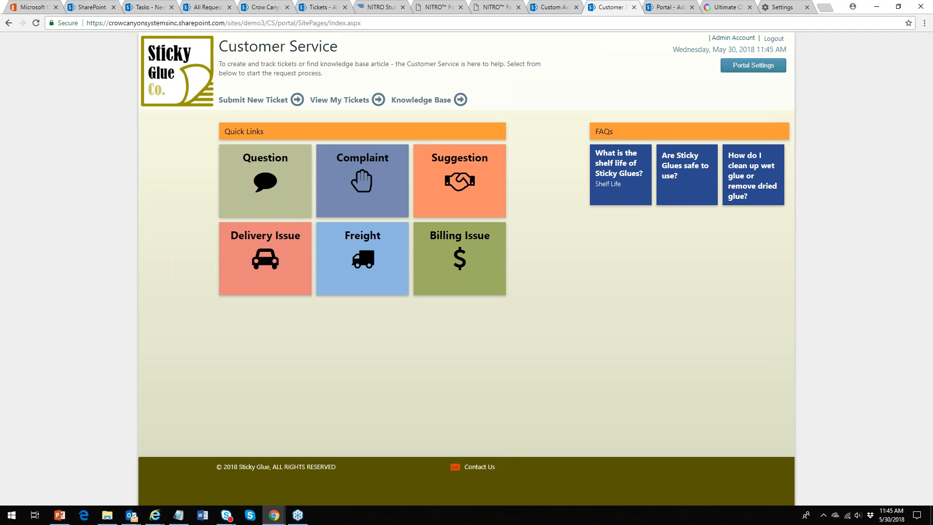
pyautogui.click(669, 10)
# Review the header, footer, menu and background sections of the portal's Common UI Settings.
pyautogui.click(736, 169)
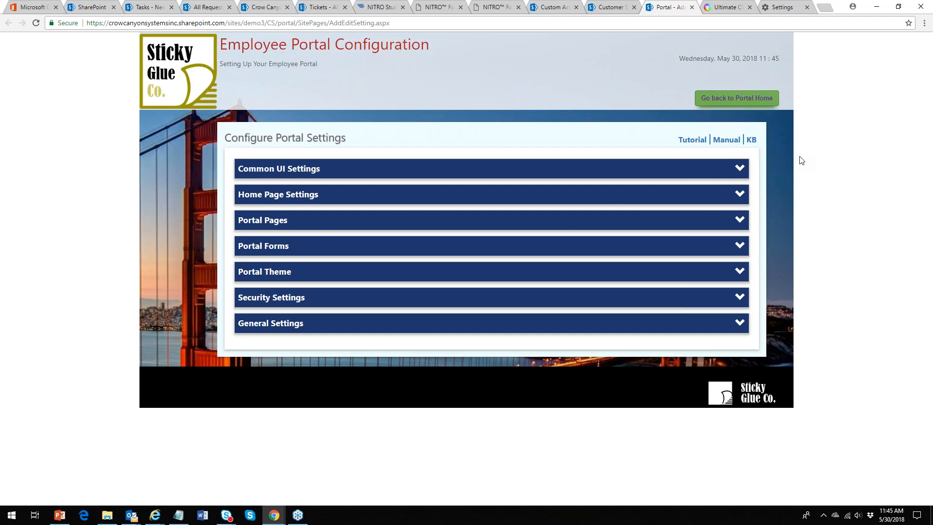
pyautogui.click(739, 171)
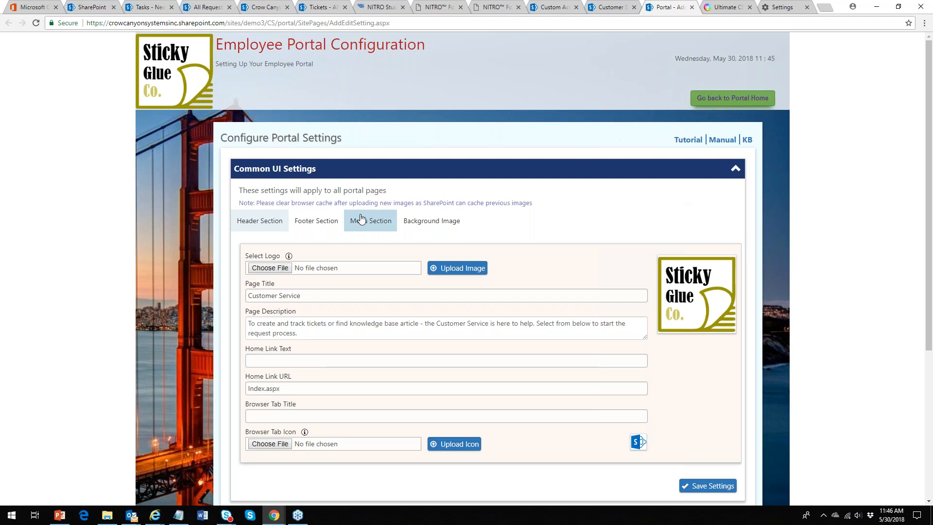
pyautogui.click(320, 226)
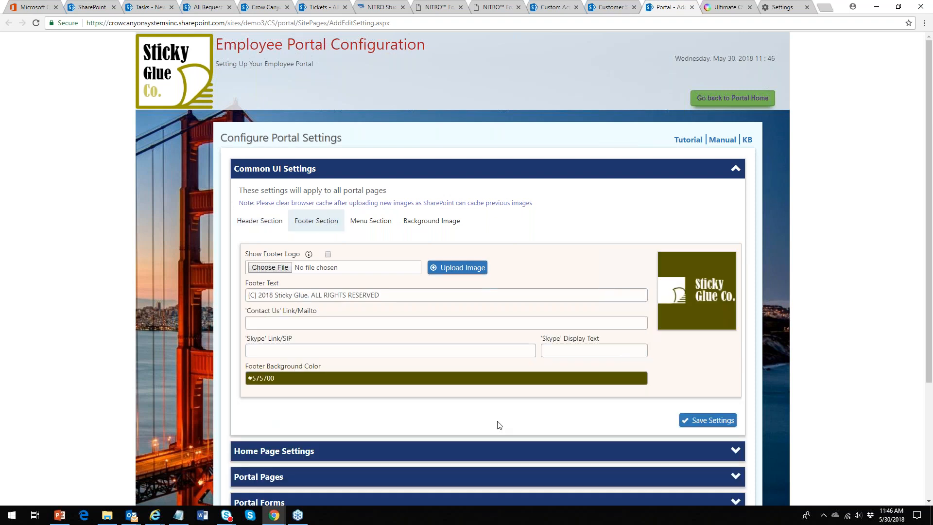
pyautogui.click(375, 220)
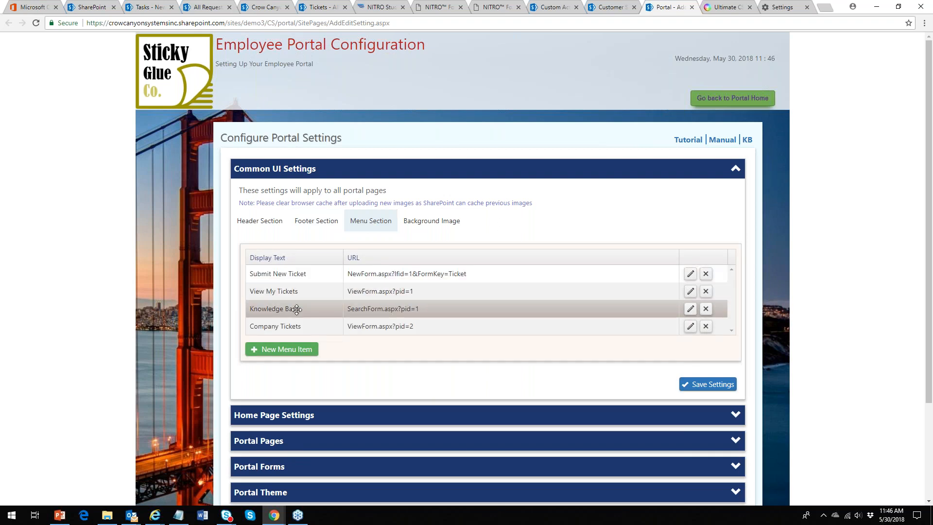
pyautogui.click(443, 227)
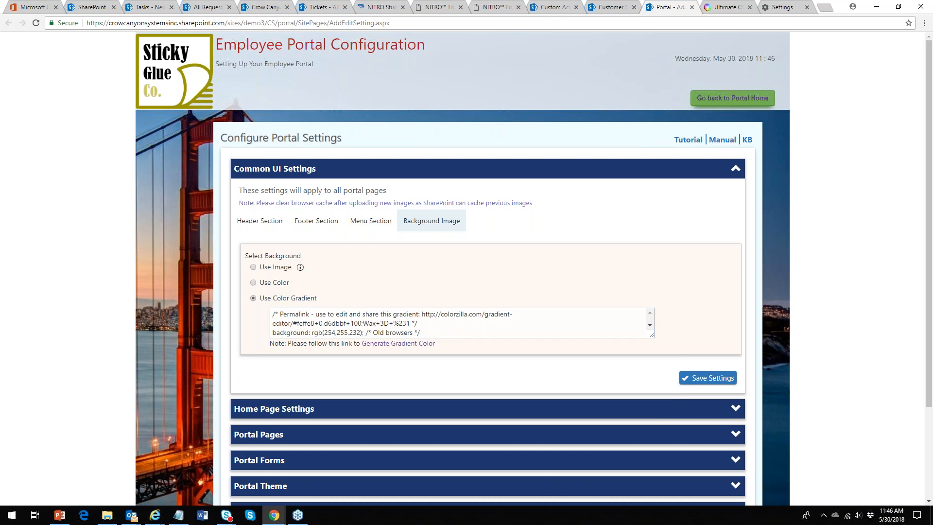
# Set the portal background to use an image and try to upload big-data-abstract.jpg for it.
pyautogui.click(253, 267)
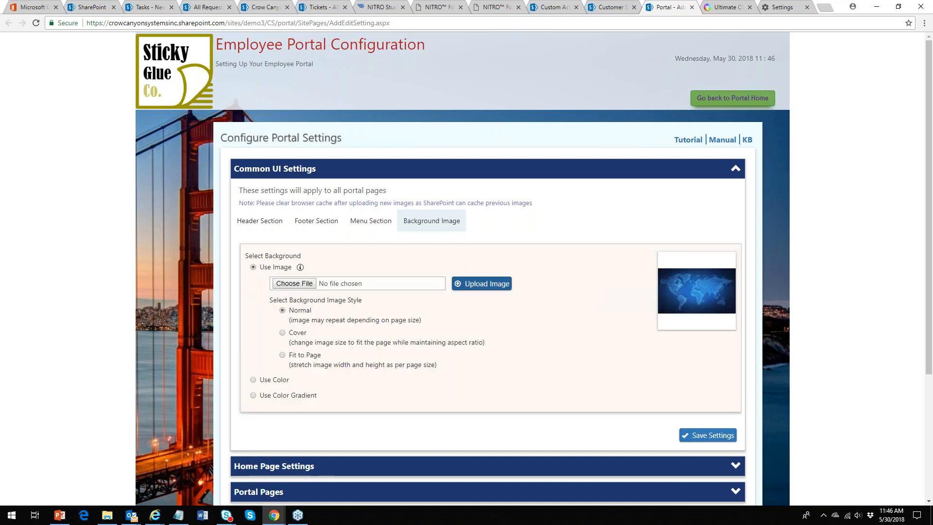
pyautogui.click(304, 285)
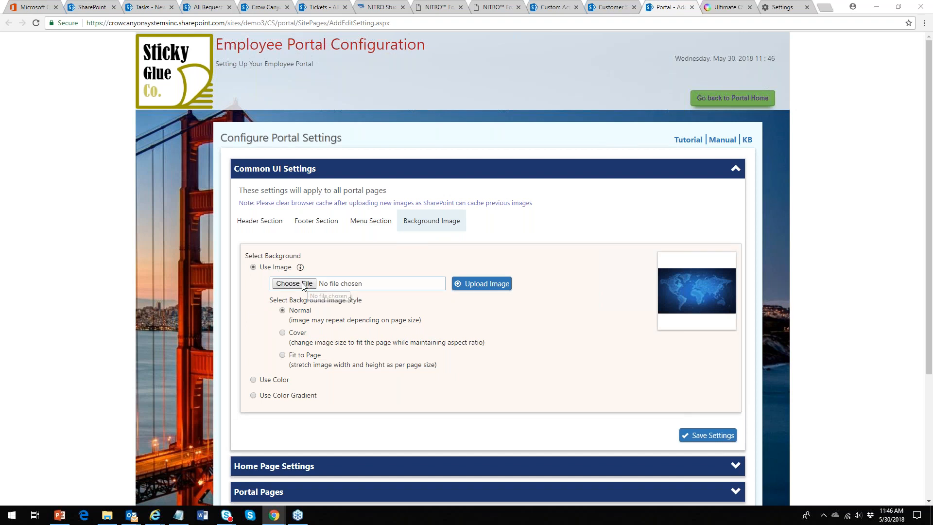
pyautogui.click(373, 132)
pyautogui.doubleClick(373, 132)
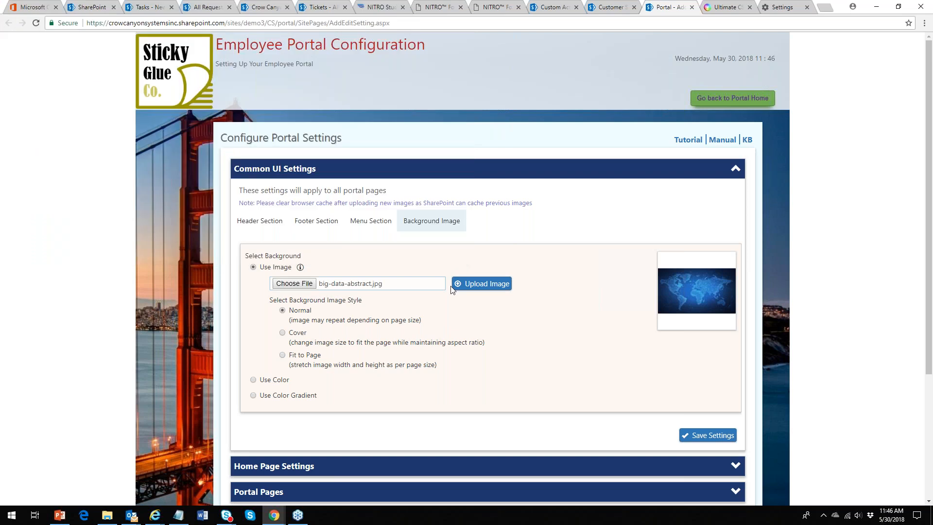
pyautogui.click(502, 287)
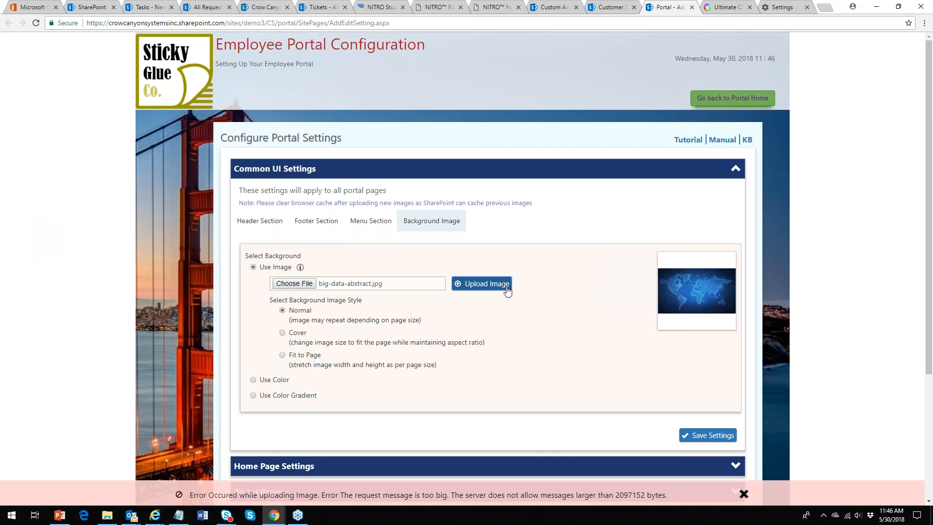
pyautogui.click(744, 493)
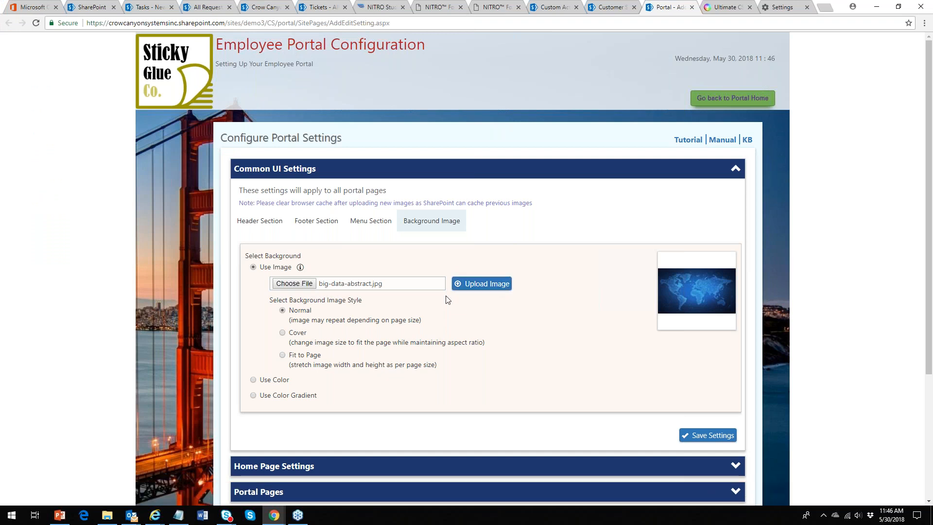
# Upload bigstock-Polygon-world-map-1350.jpg as the portal's background image with the Normal image style.
pyautogui.click(286, 285)
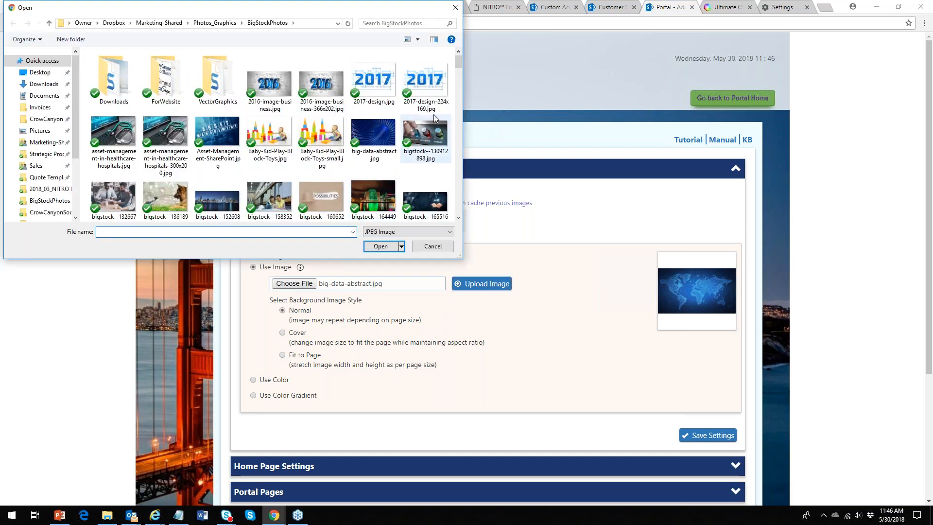
pyautogui.moveTo(460, 62); pyautogui.dragTo(447, 112)
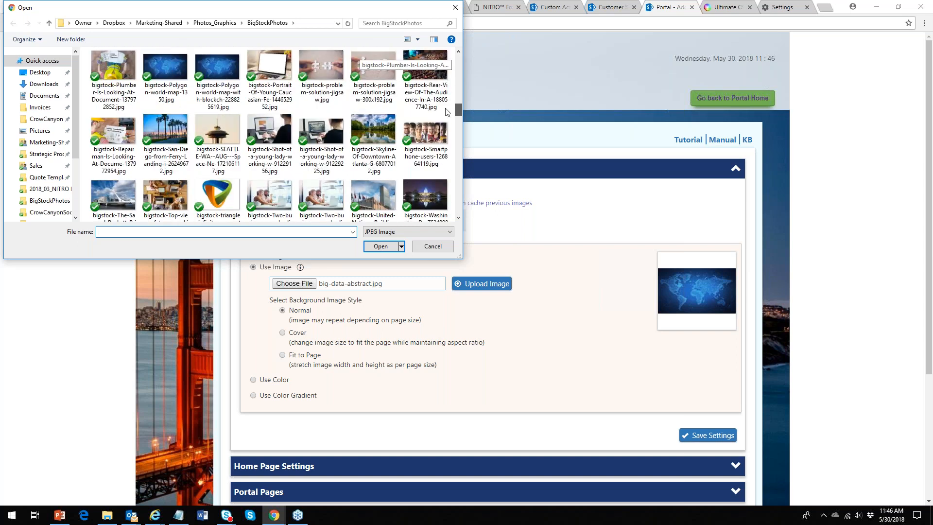
pyautogui.click(171, 79)
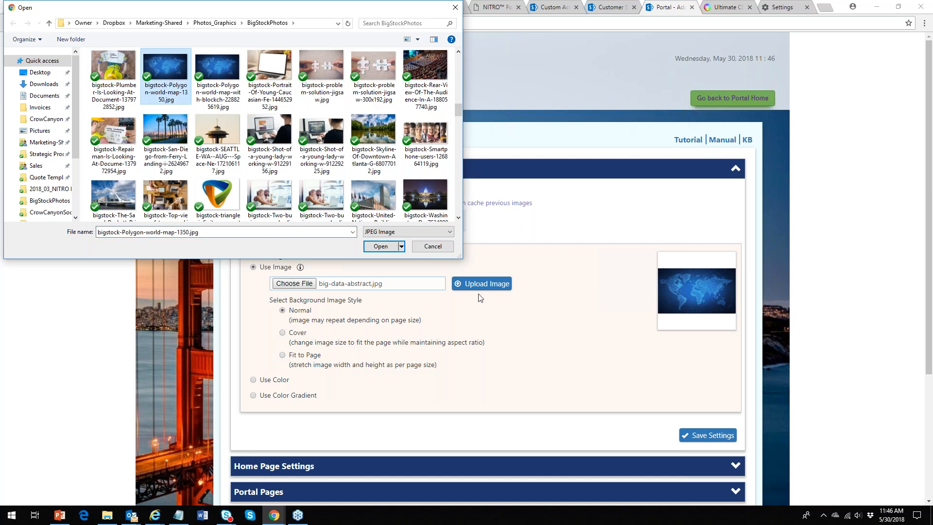
pyautogui.click(379, 247)
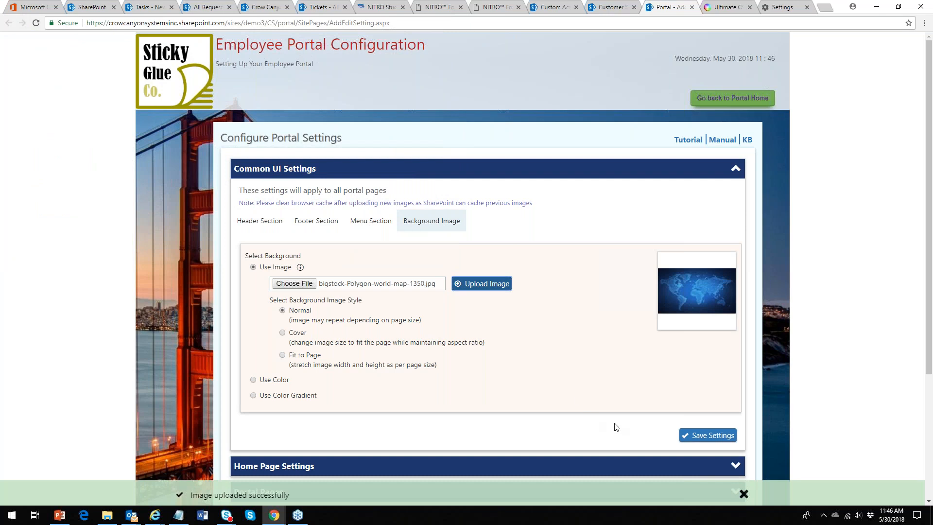
pyautogui.click(747, 490)
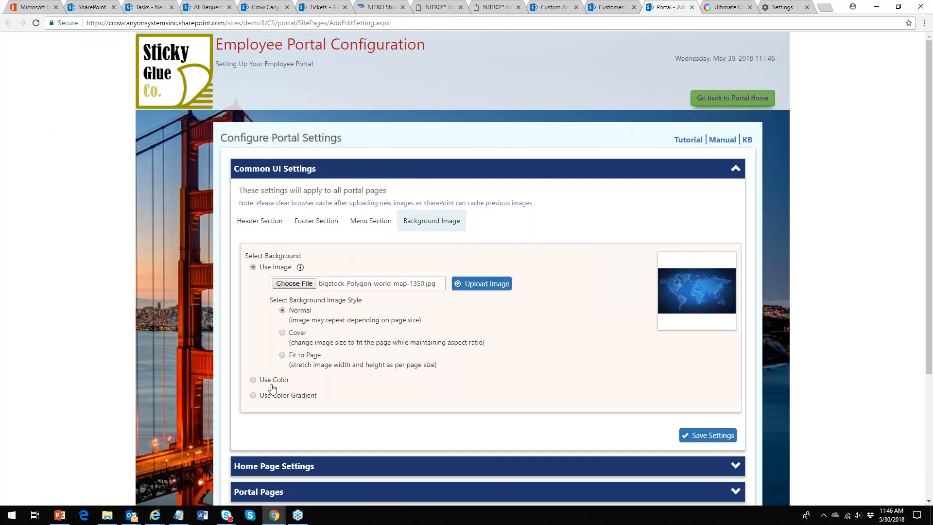
# Clear the browser's cached images and files for all time and reload the Customer Service portal home page.
pyautogui.click(724, 99)
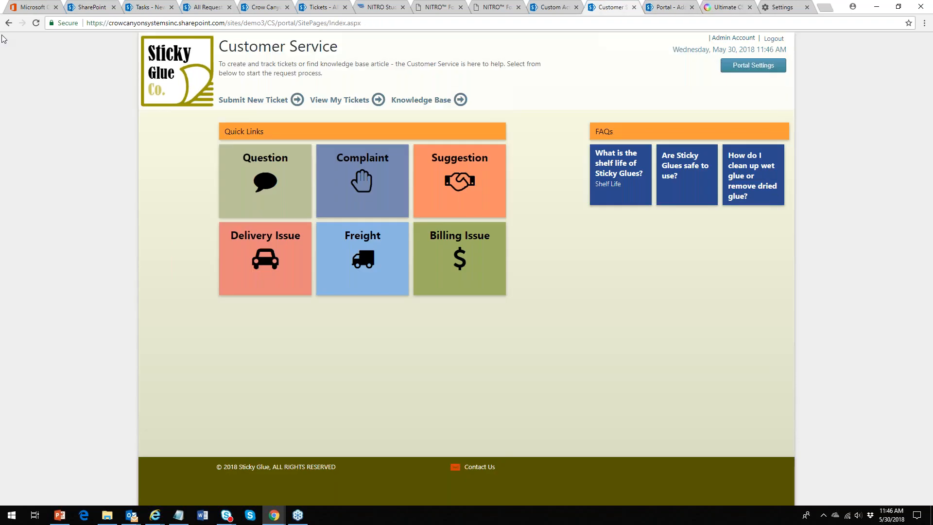
pyautogui.click(35, 23)
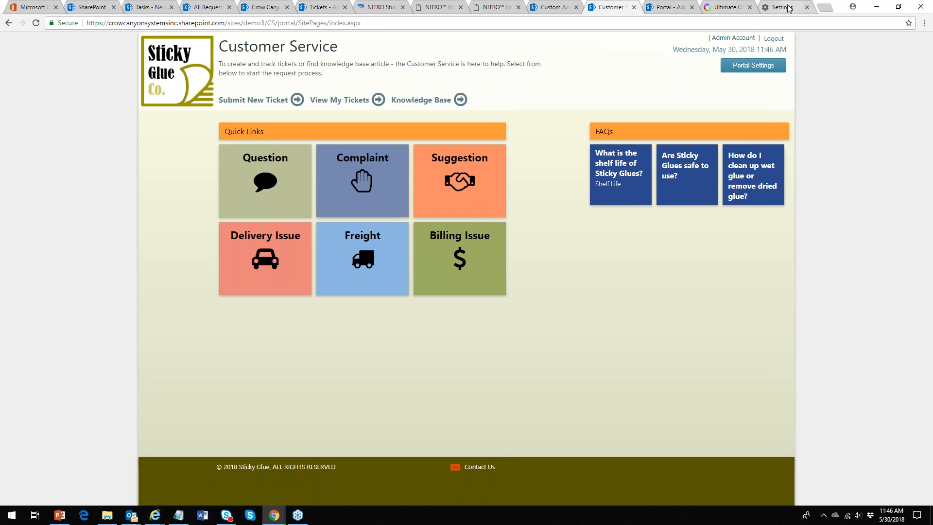
pyautogui.click(780, 10)
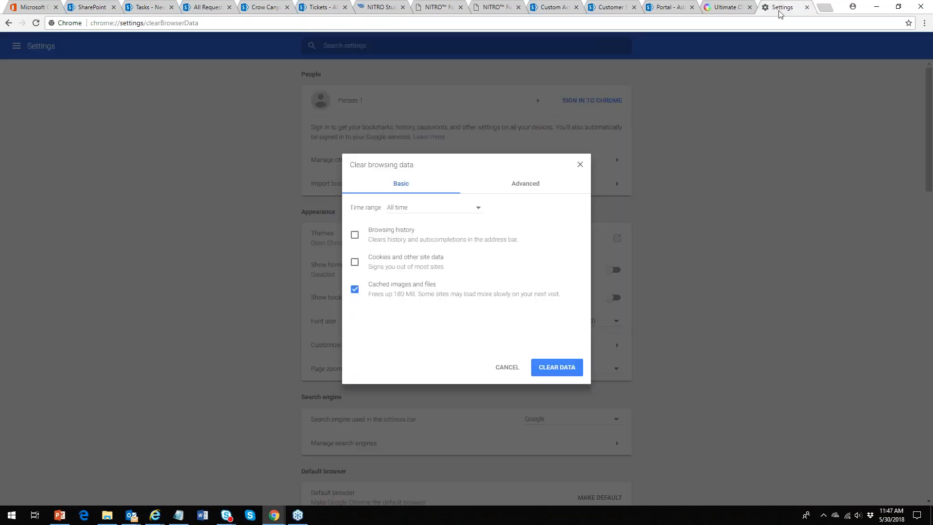
pyautogui.click(556, 365)
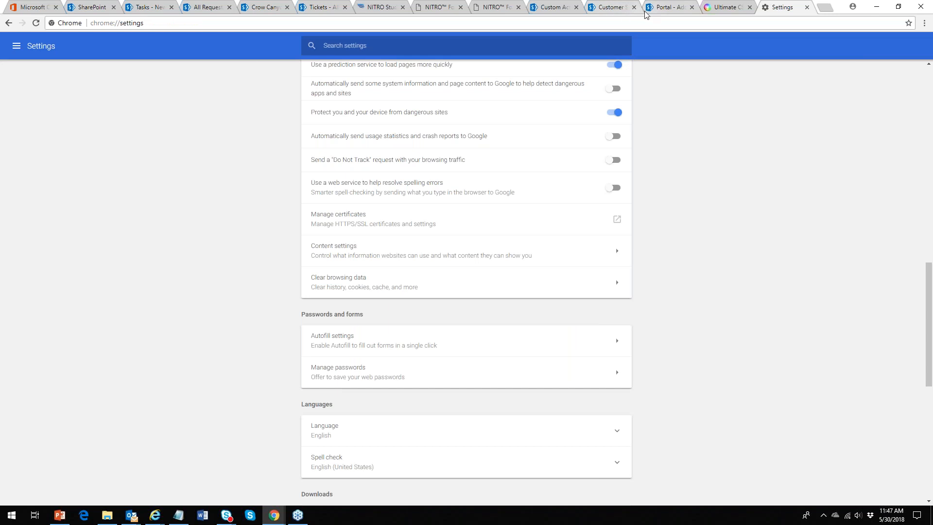
pyautogui.click(644, 12)
pyautogui.click(39, 23)
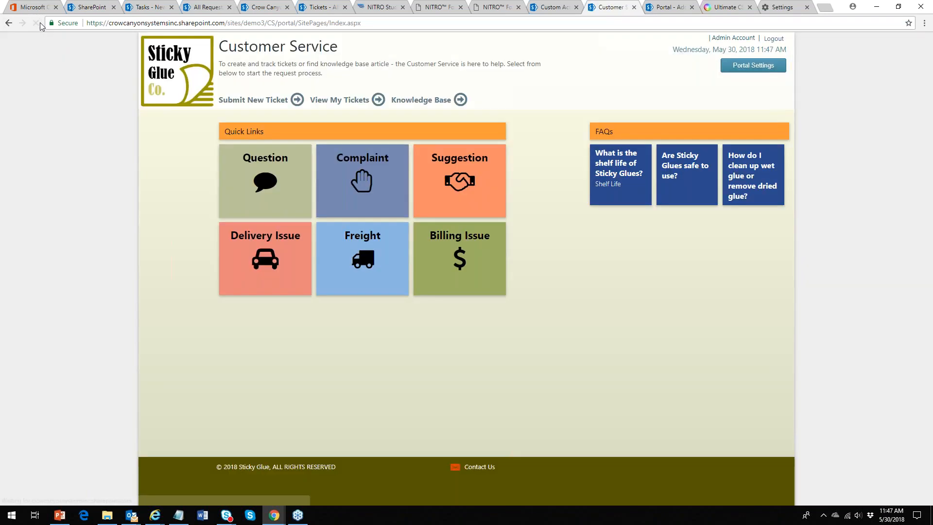
# Save the portal's image background settings and reload the Customer Service home page to check the background.
pyautogui.click(671, 11)
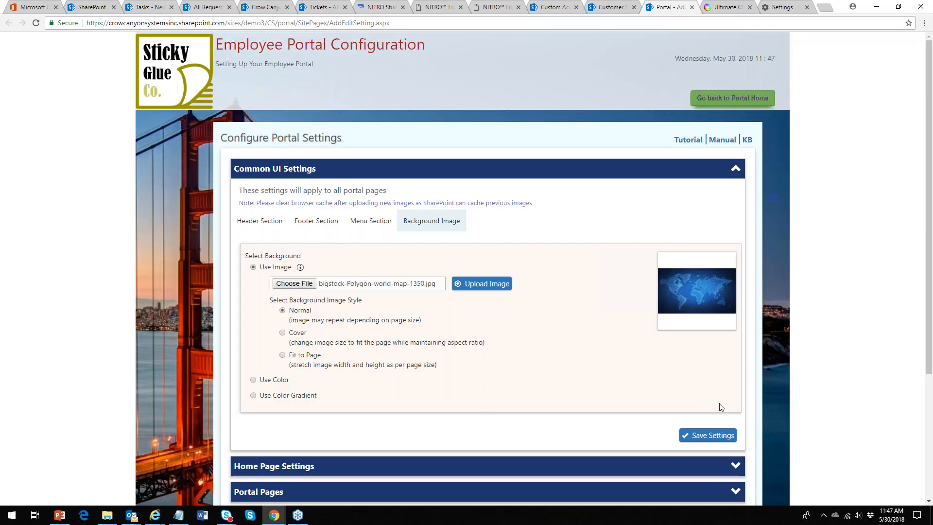
pyautogui.click(710, 434)
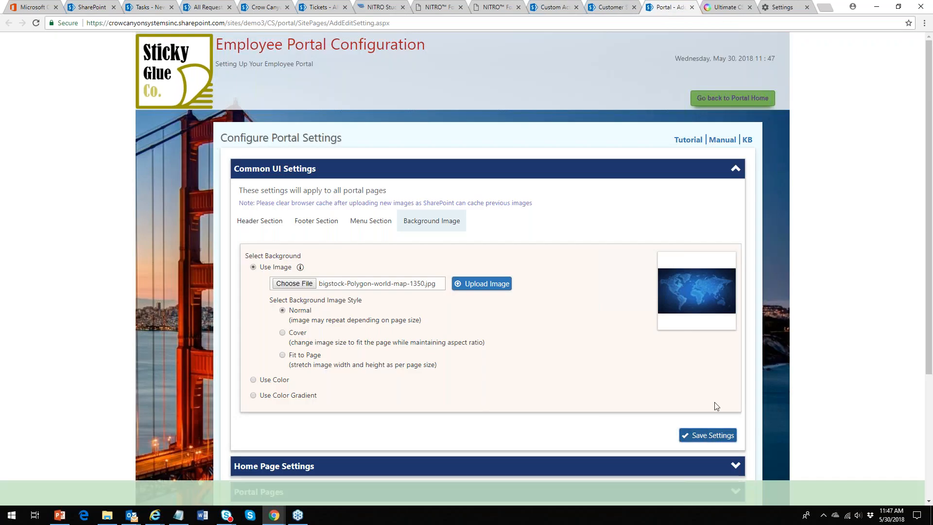
pyautogui.click(602, 8)
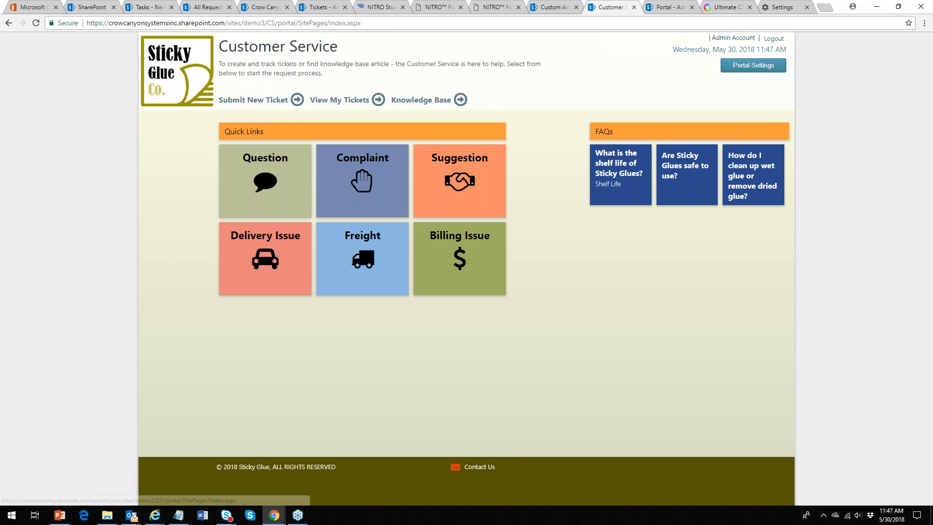
pyautogui.click(35, 23)
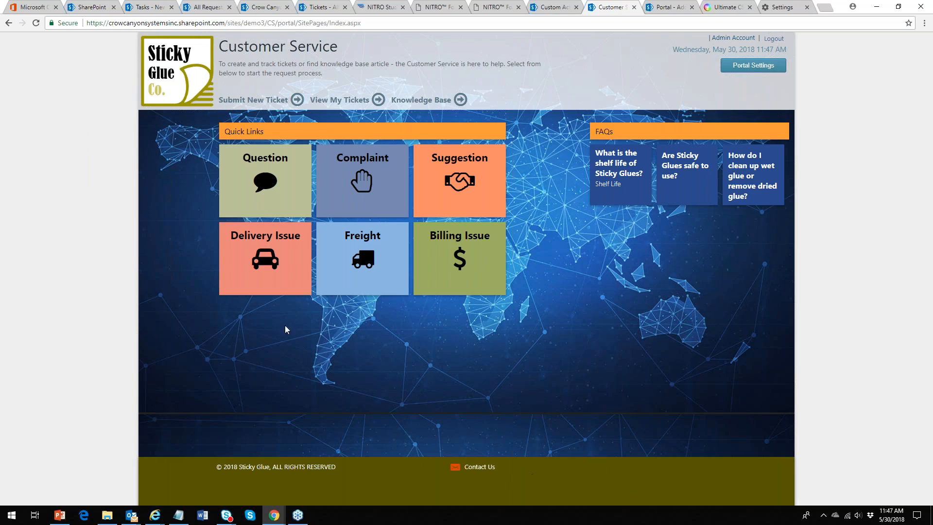
# Switch the portal background to the color gradient and save the settings.
pyautogui.click(666, 10)
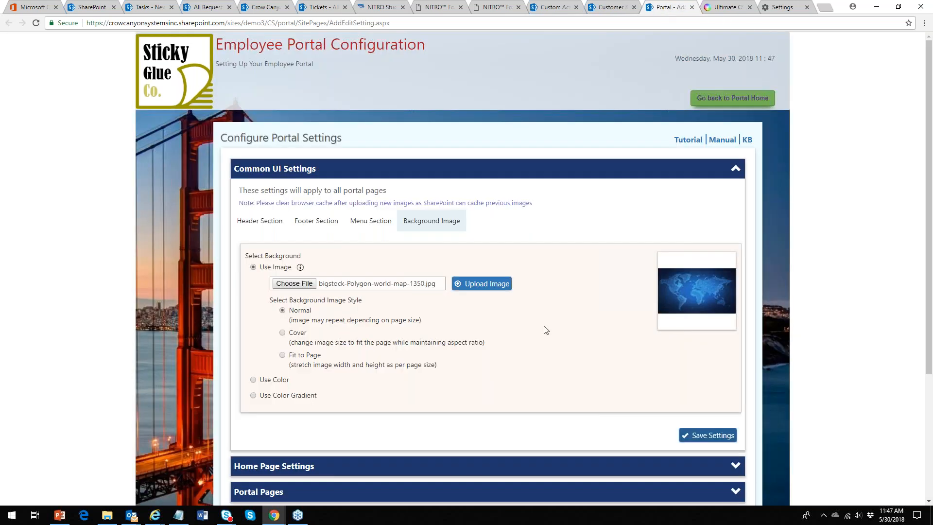
pyautogui.click(289, 395)
pyautogui.click(707, 377)
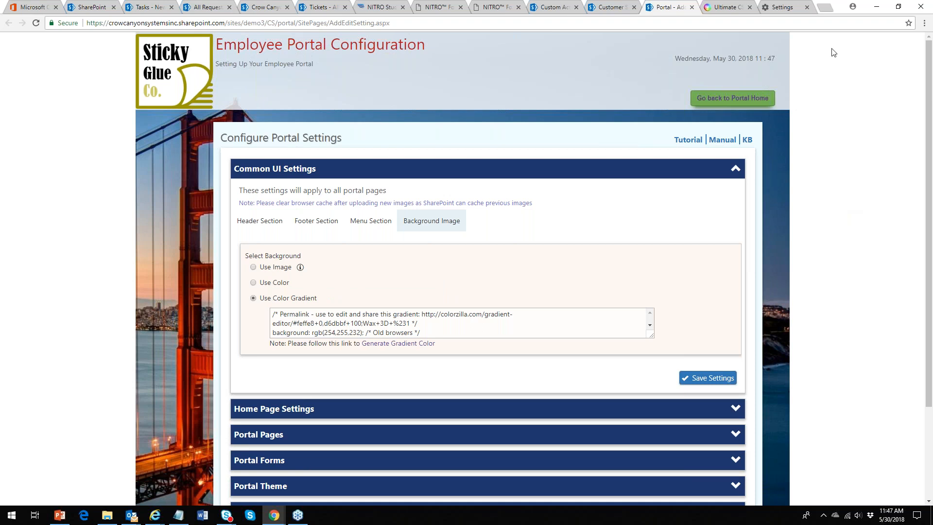
# Clear the cached images and files again and reload the portal home page to check the gradient background.
pyautogui.click(795, 10)
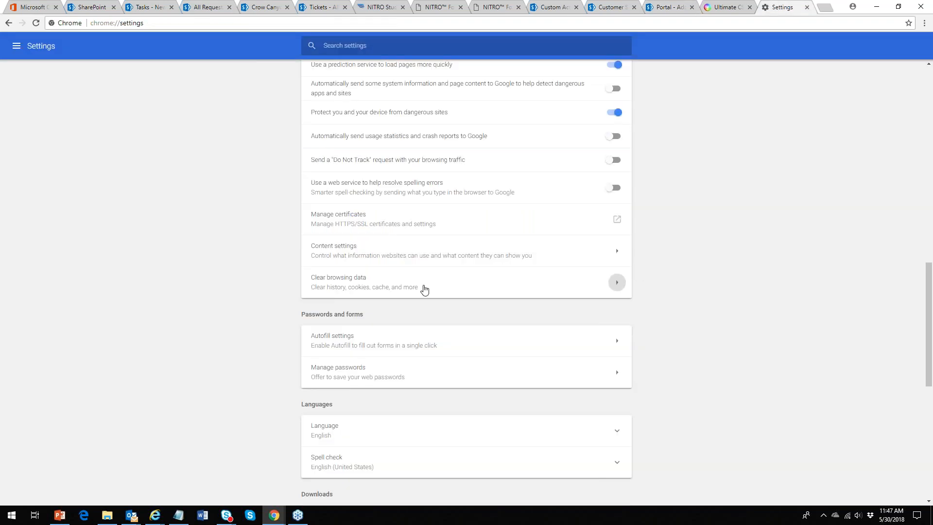
pyautogui.click(403, 275)
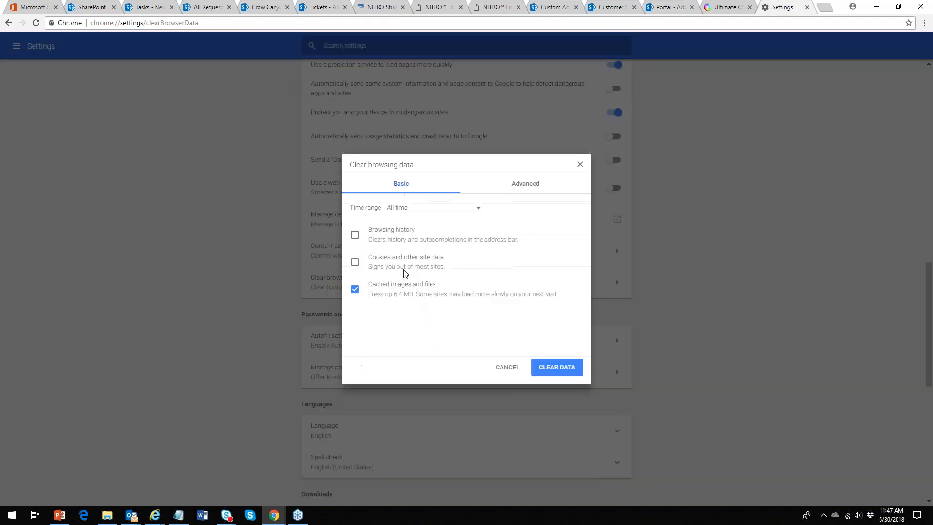
pyautogui.click(546, 368)
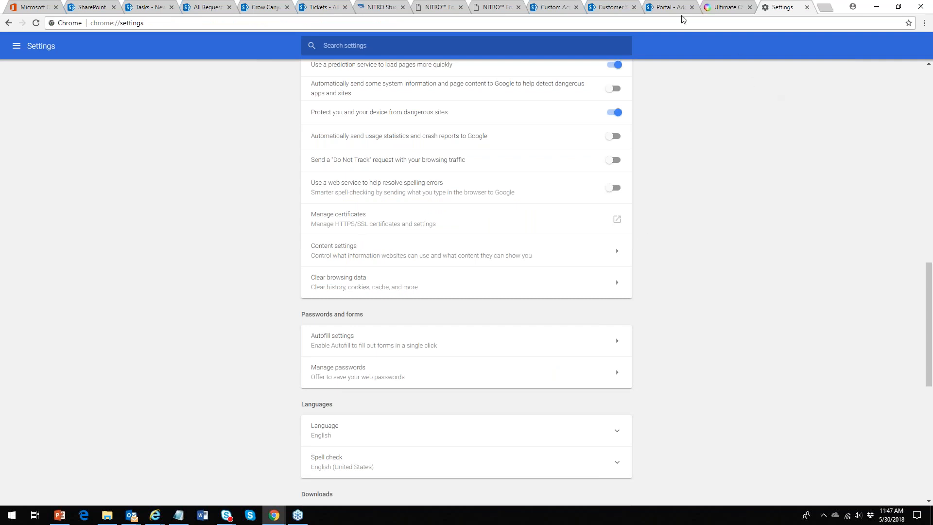
pyautogui.click(613, 7)
pyautogui.click(36, 23)
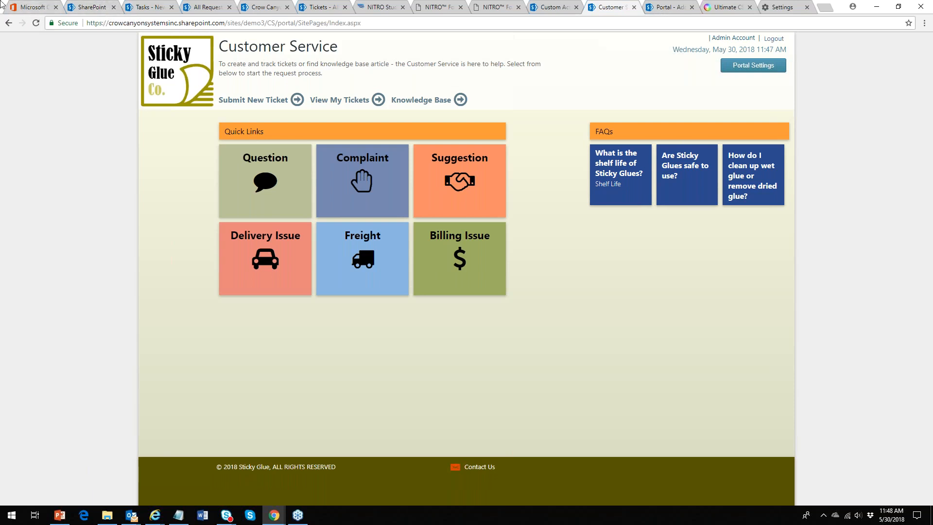
# Start a new portal ticket for the account Bob's Woodworking Shop and select one of its contacts.
pyautogui.click(261, 107)
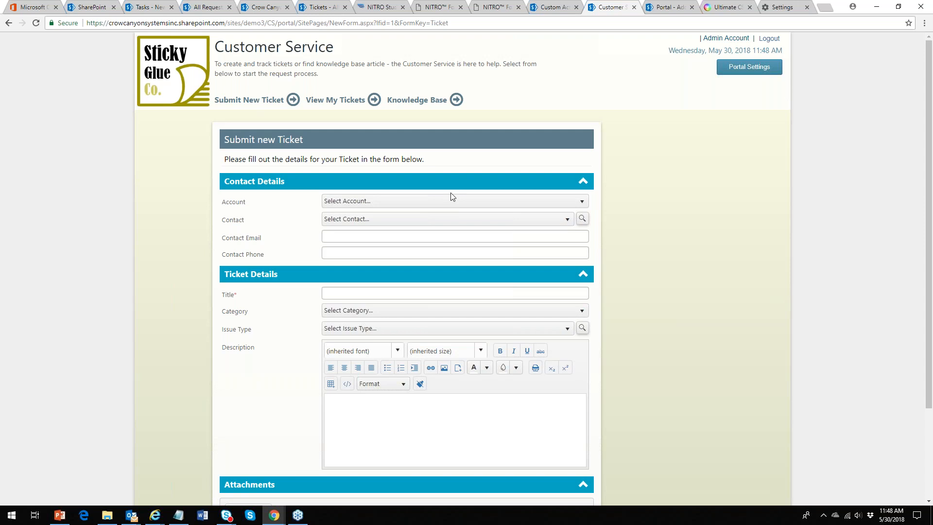
pyautogui.click(581, 201)
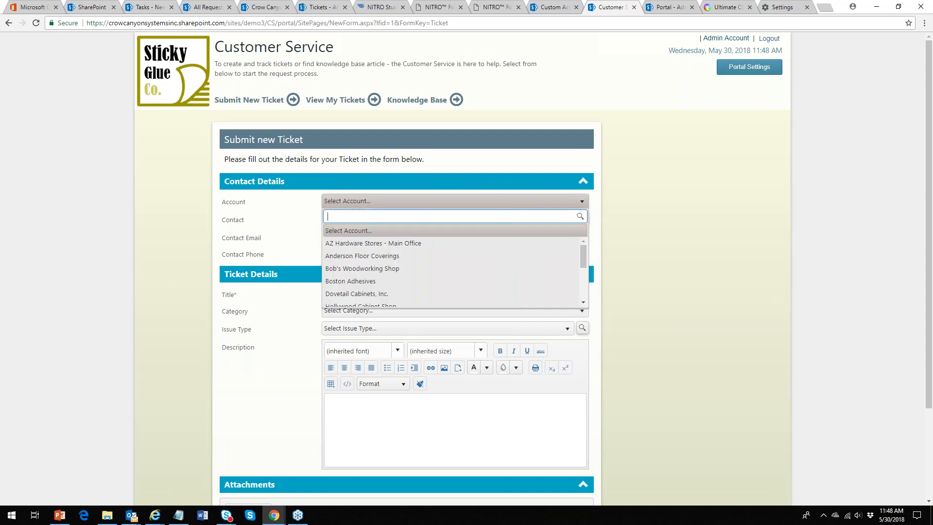
pyautogui.click(390, 268)
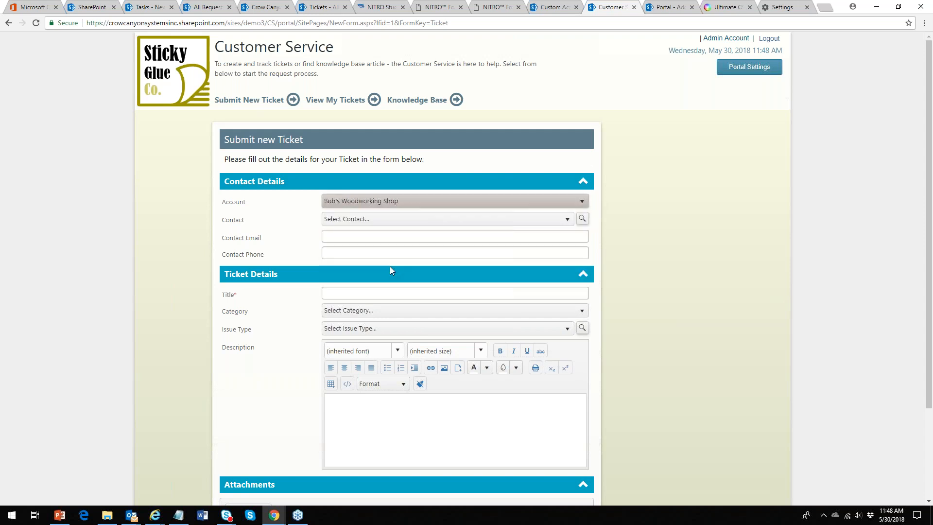
pyautogui.click(568, 220)
pyautogui.click(356, 273)
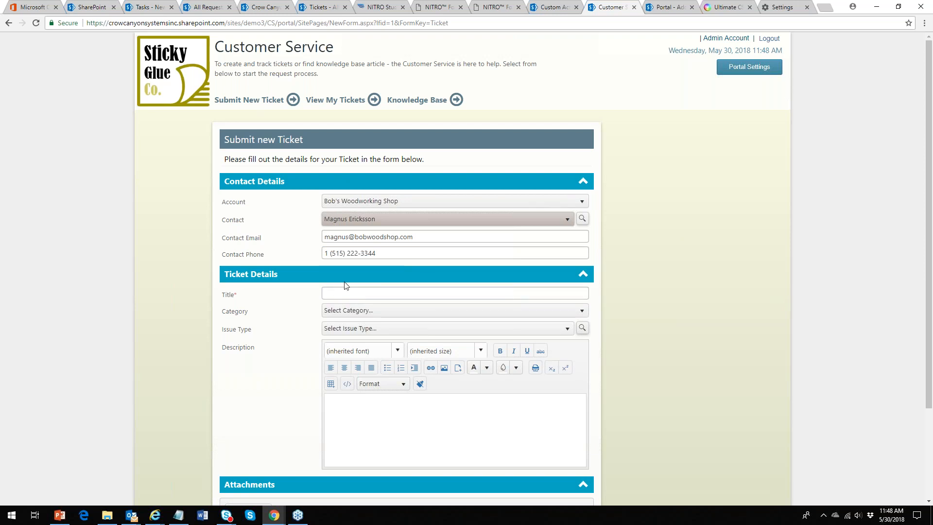
# View the submitted tickets in the portal and check which list views can be selected.
pyautogui.click(335, 99)
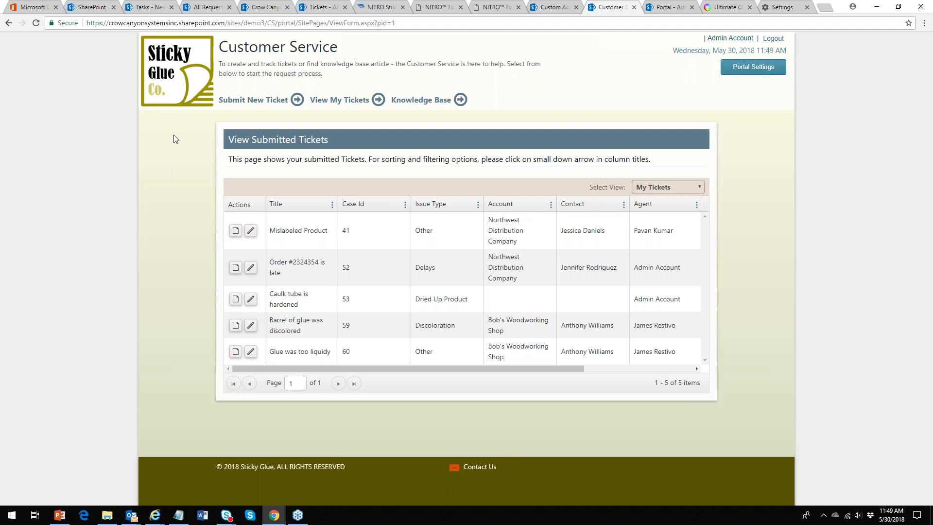
pyautogui.click(353, 104)
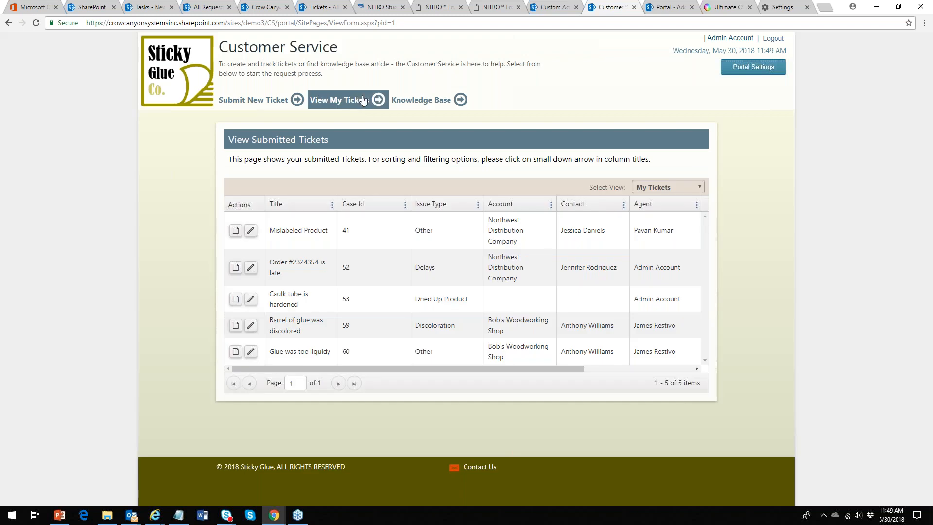
pyautogui.click(699, 190)
pyautogui.click(696, 174)
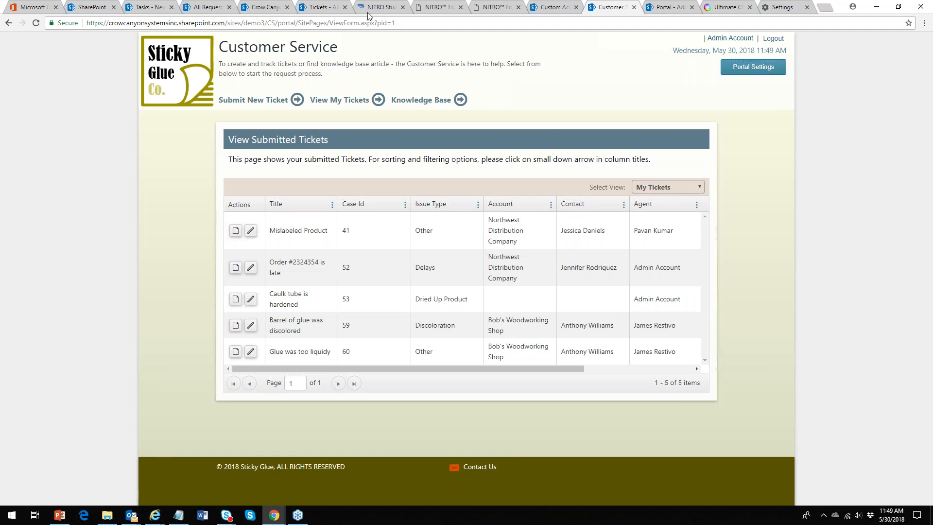
# Look at the SharePoint Tickets list and view the Mislabeled Product ticket's details in the portal, closing them when finished.
pyautogui.click(314, 8)
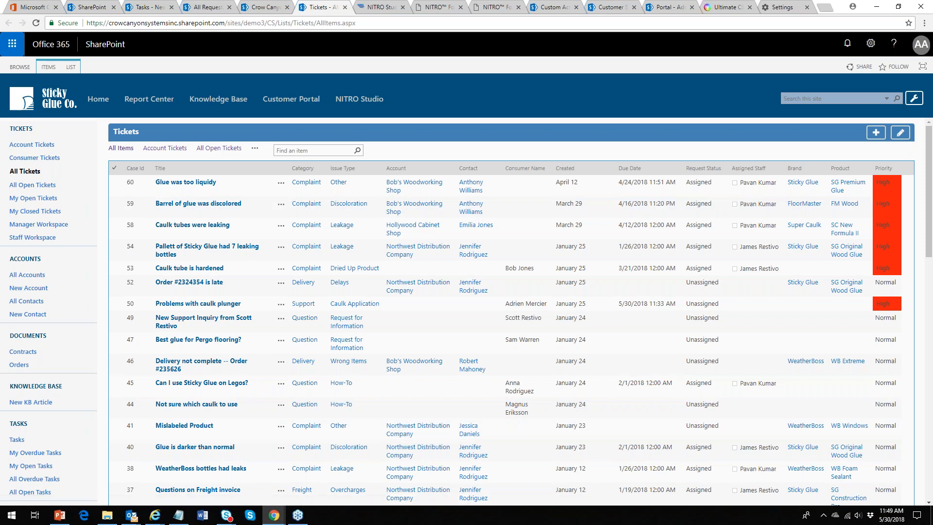
pyautogui.click(610, 7)
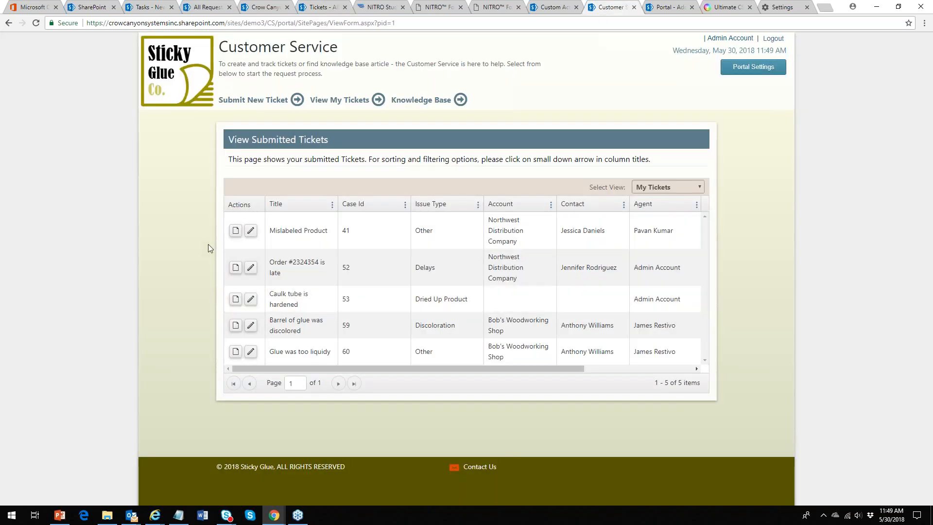
pyautogui.click(235, 232)
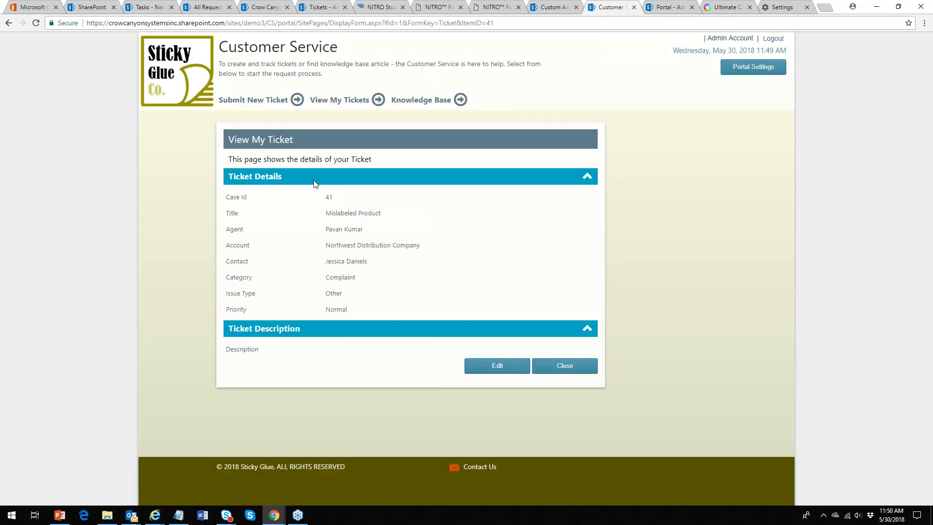
pyautogui.click(590, 360)
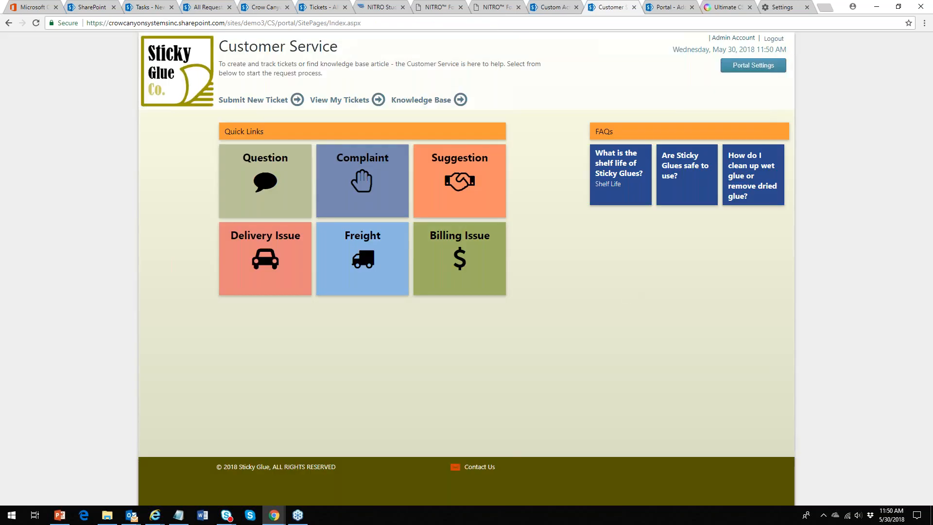
# Open the View Submitted Tickets list view page for editing in the portal's page settings, checking the available page types.
pyautogui.click(666, 7)
pyautogui.click(735, 168)
pyautogui.click(740, 220)
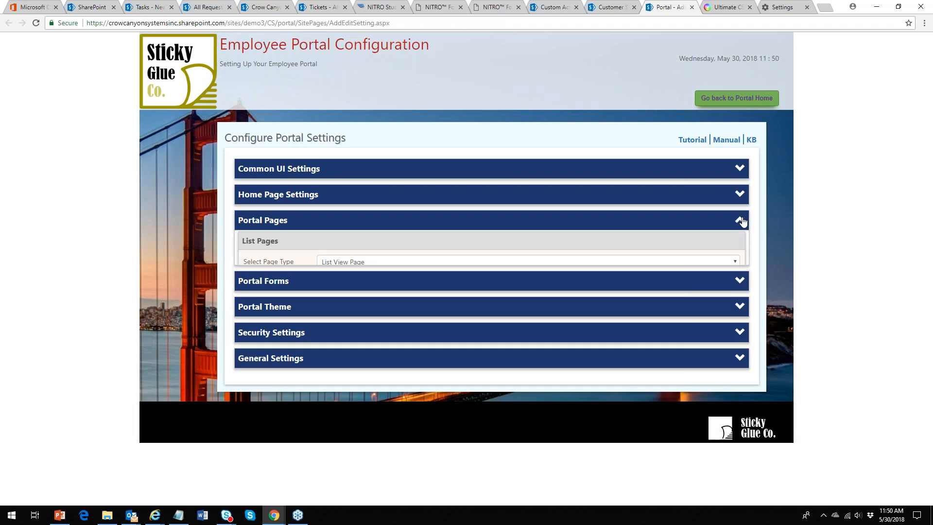
pyautogui.click(733, 264)
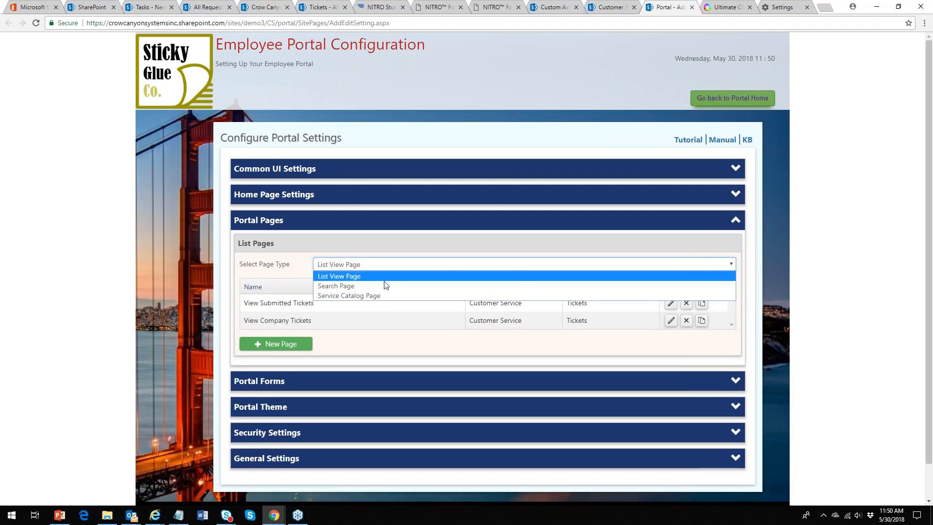
pyautogui.click(363, 263)
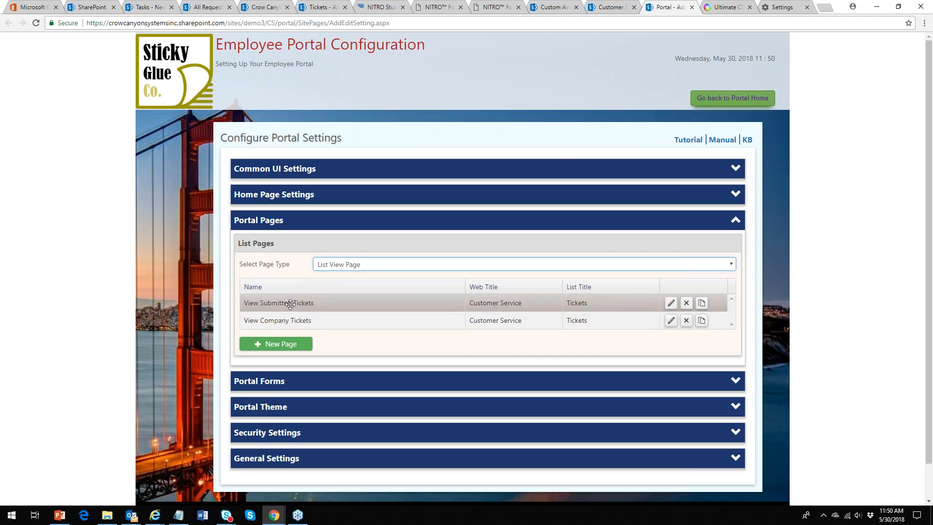
pyautogui.click(671, 303)
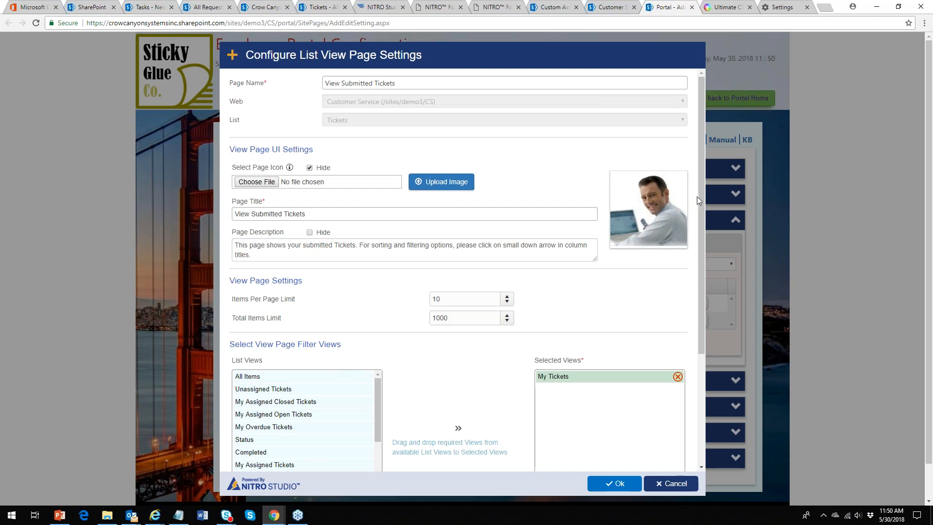
# Add the My Overdue Tickets and My Open Tickets views to the View Submitted Tickets page's selected views and confirm the page settings.
pyautogui.moveTo(702, 198); pyautogui.dragTo(674, 297)
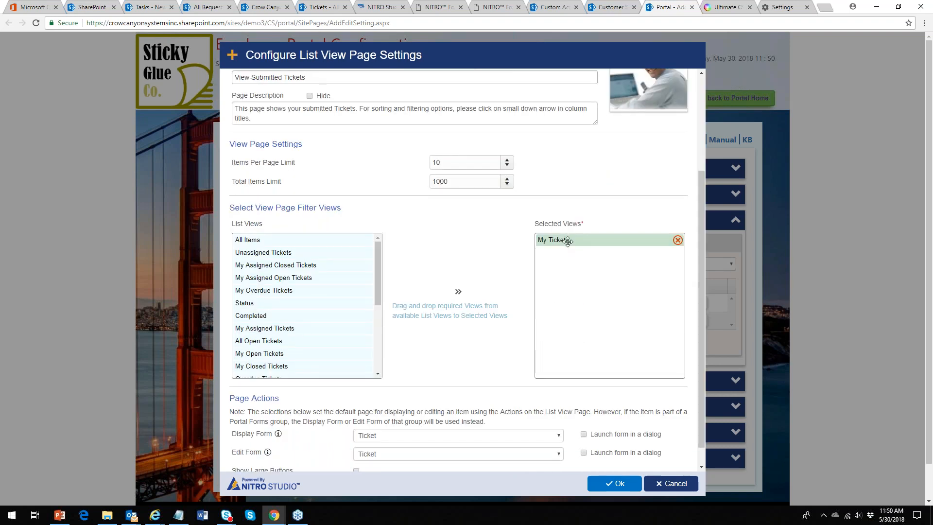
pyautogui.moveTo(292, 291); pyautogui.dragTo(586, 262)
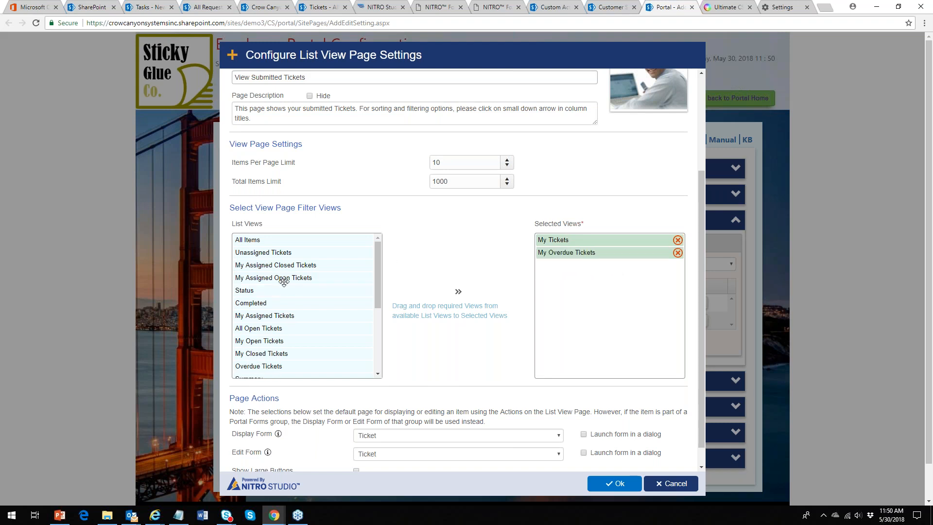
pyautogui.moveTo(264, 342); pyautogui.dragTo(621, 278)
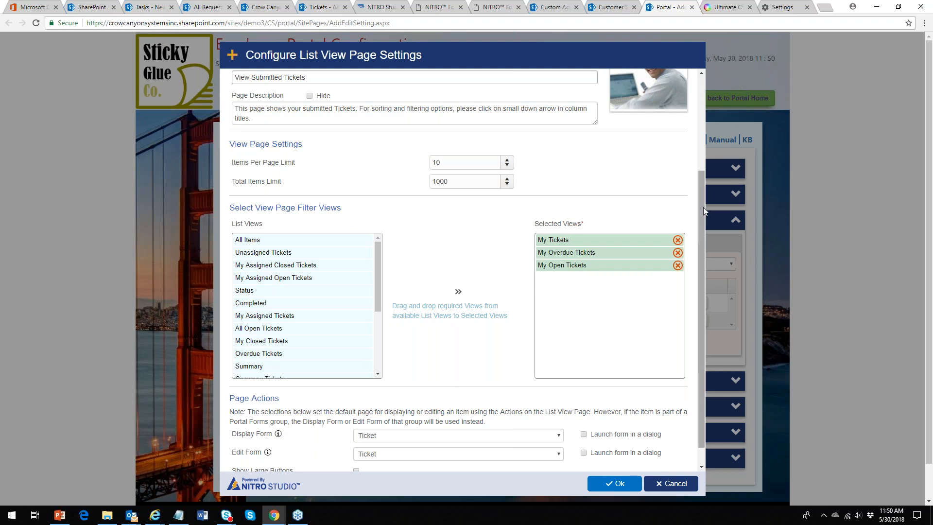
pyautogui.moveTo(702, 208); pyautogui.dragTo(689, 155)
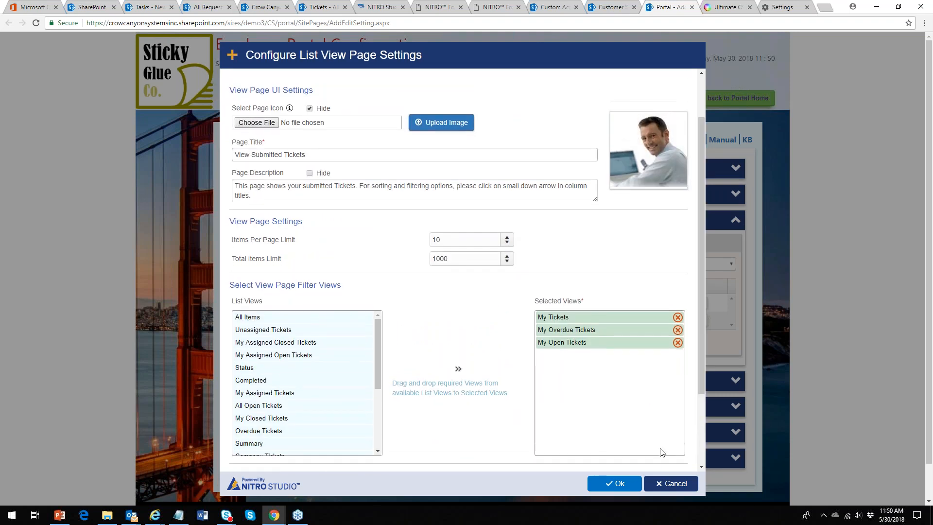
pyautogui.click(627, 484)
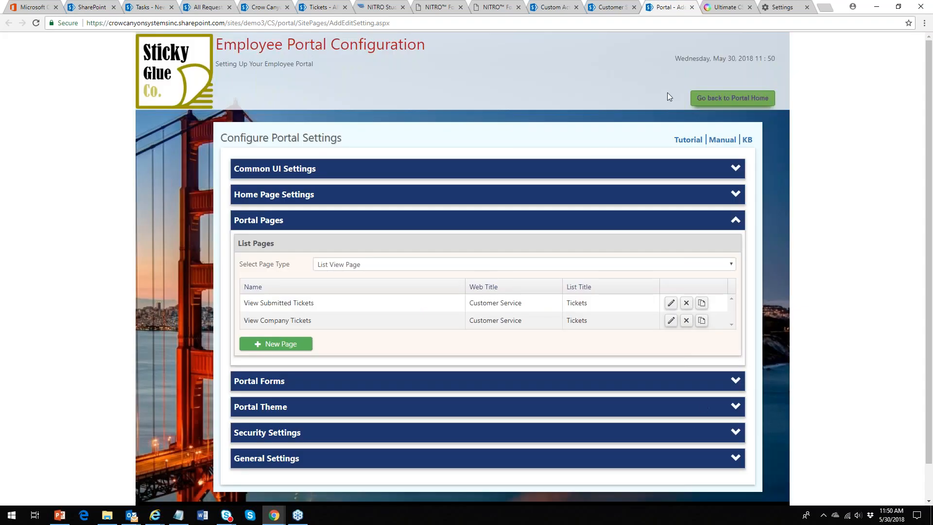
# Check the submitted tickets page in the portal by switching through the My Open Tickets, My Overdue Tickets and My Tickets views.
pyautogui.click(609, 9)
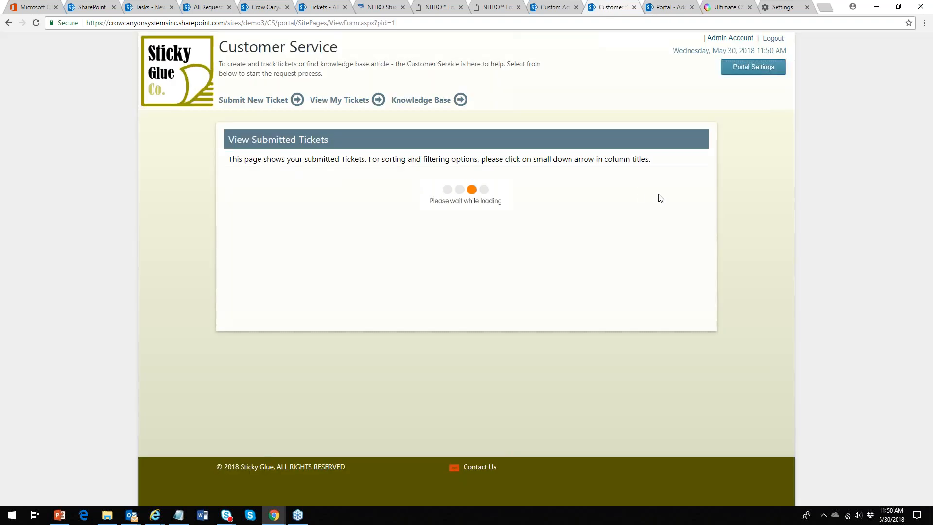
pyautogui.click(699, 186)
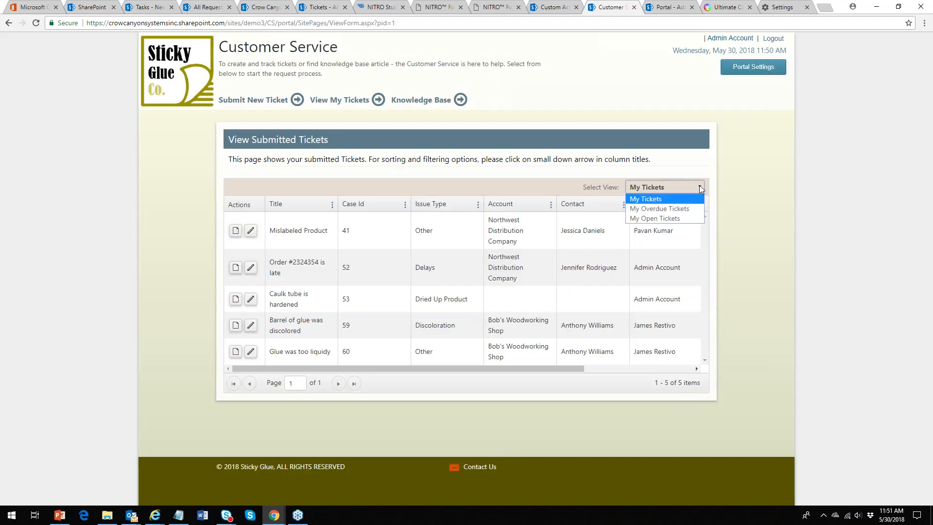
pyautogui.click(690, 219)
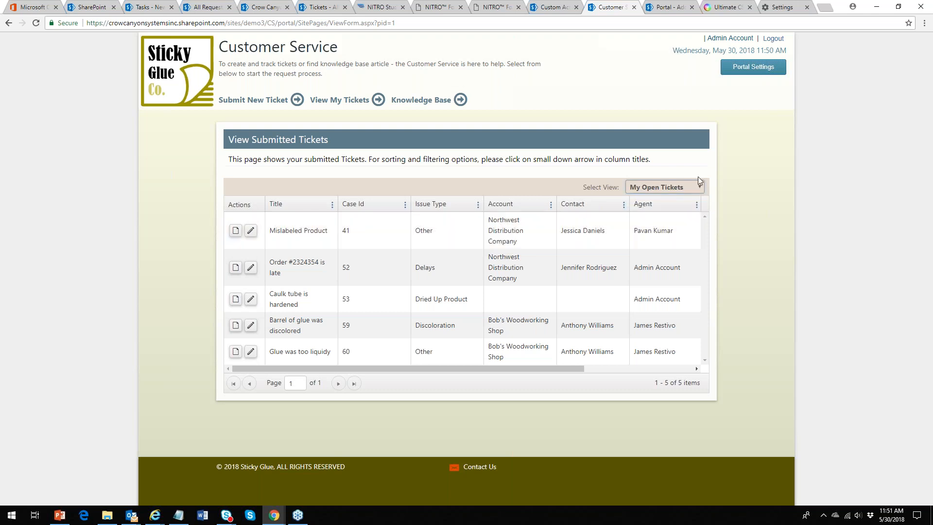
pyautogui.click(700, 186)
pyautogui.click(686, 210)
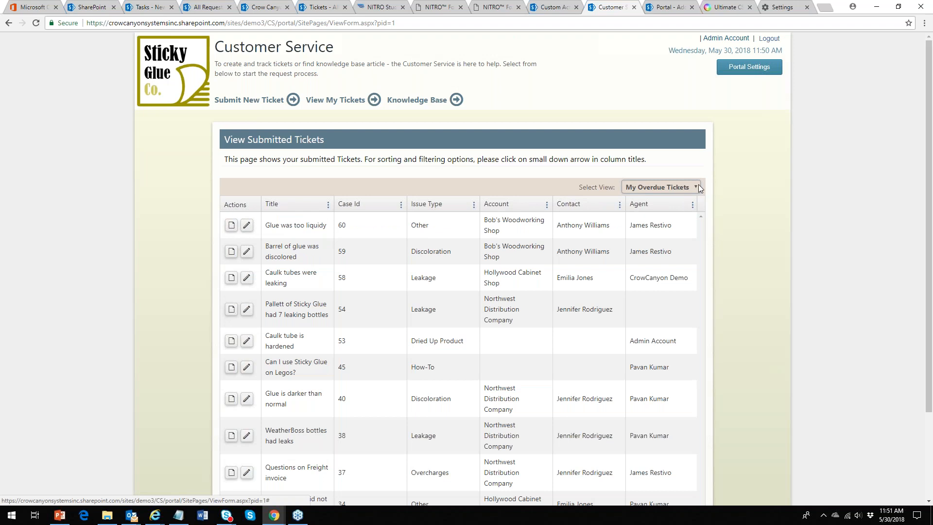
pyautogui.click(698, 185)
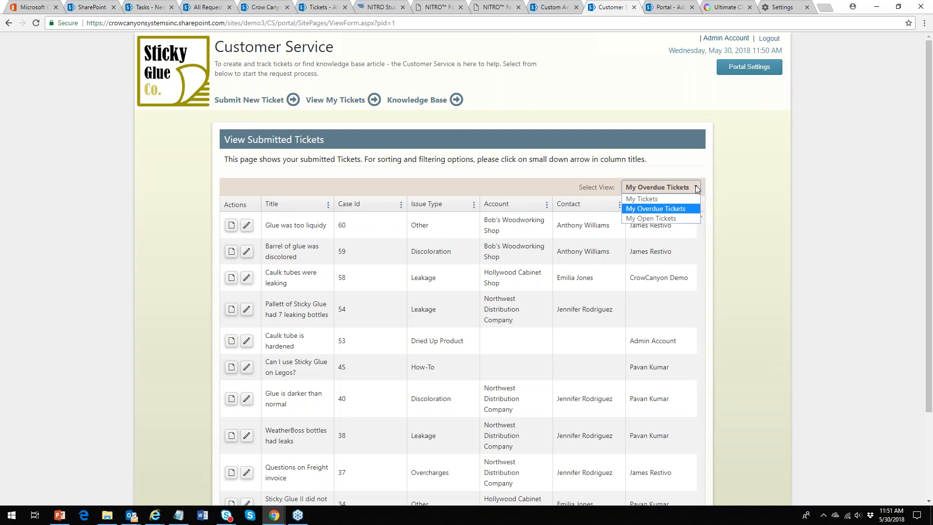
pyautogui.click(683, 200)
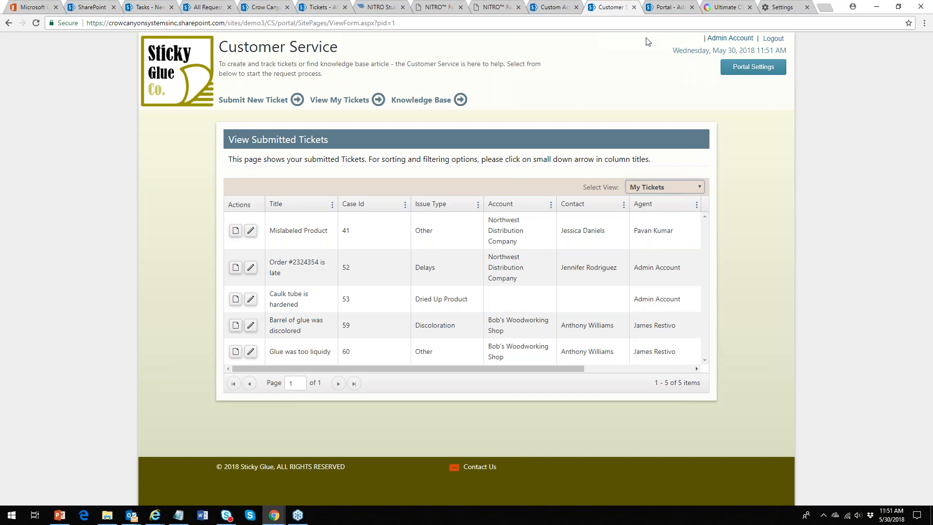
# Return to the portal settings, collapse Portal Pages, and look over the Portal Forms, Portal Theme and Security Settings sections.
pyautogui.click(679, 9)
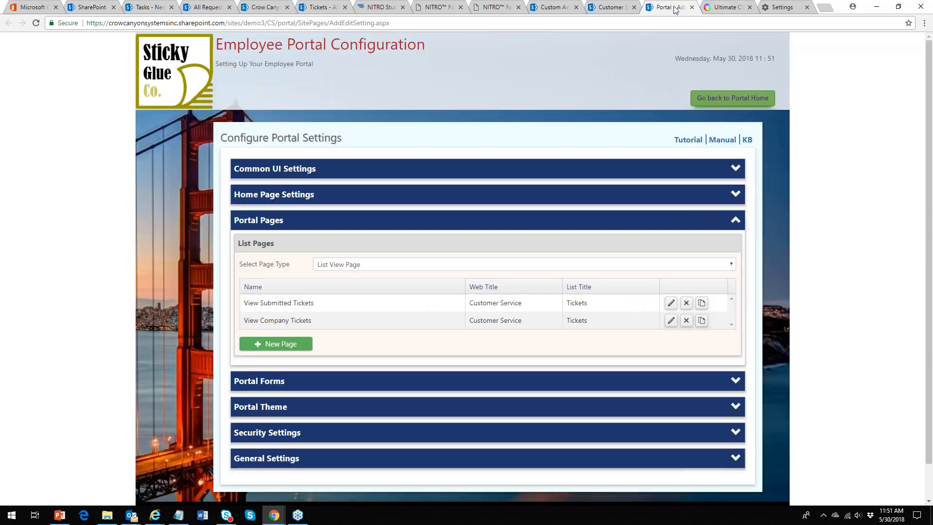
pyautogui.click(735, 218)
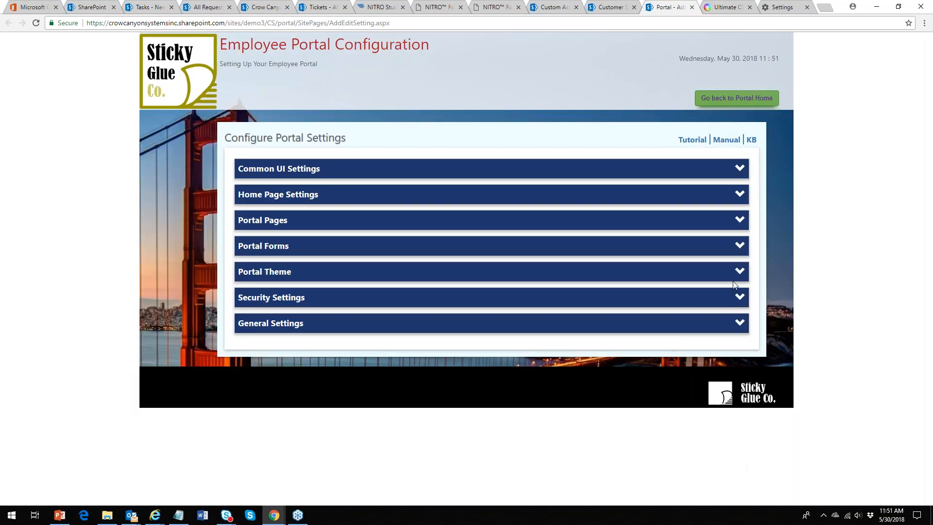
pyautogui.click(738, 246)
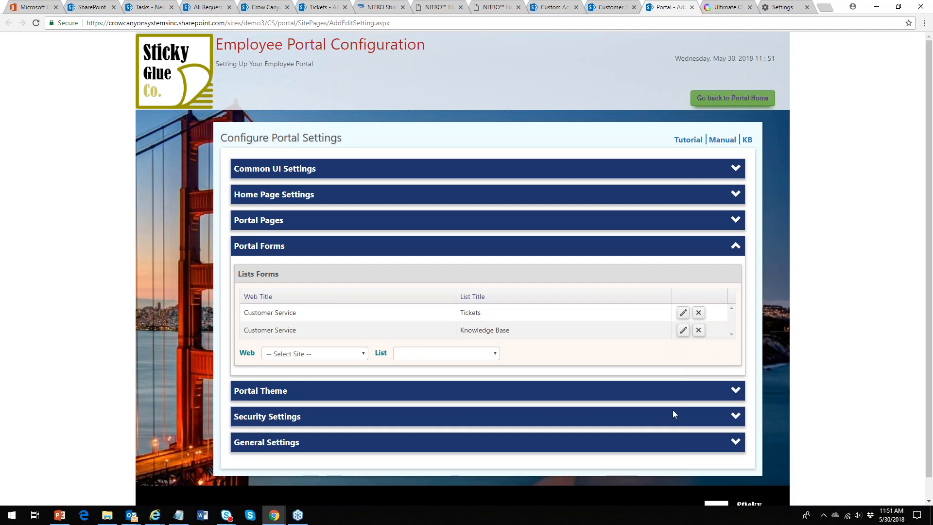
pyautogui.click(735, 393)
pyautogui.click(736, 394)
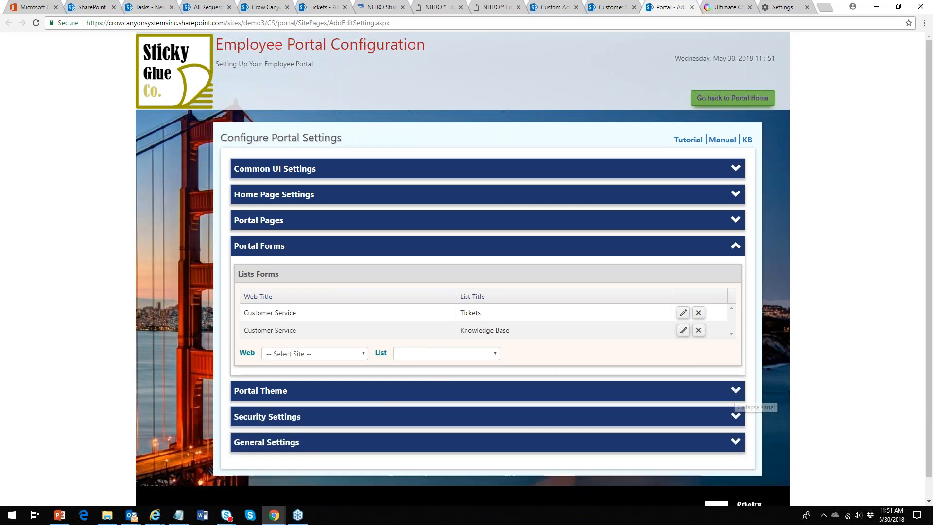
pyautogui.click(732, 417)
pyautogui.click(732, 417)
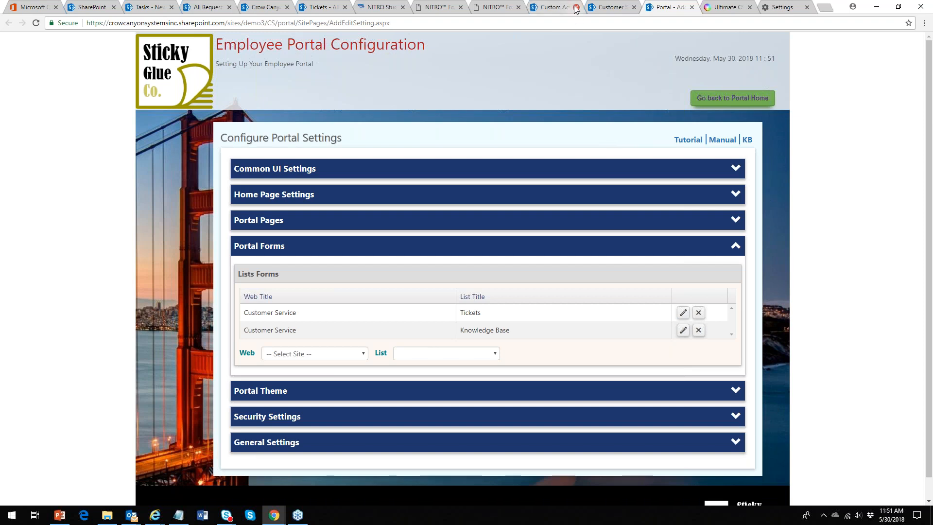
# Search the Customer Service portal's knowledge base articles for "glue".
pyautogui.click(620, 11)
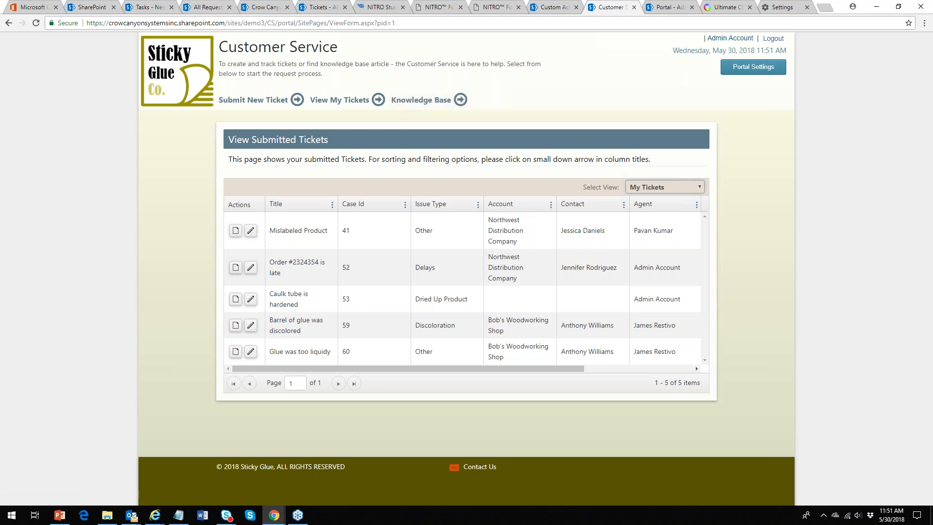
pyautogui.click(420, 100)
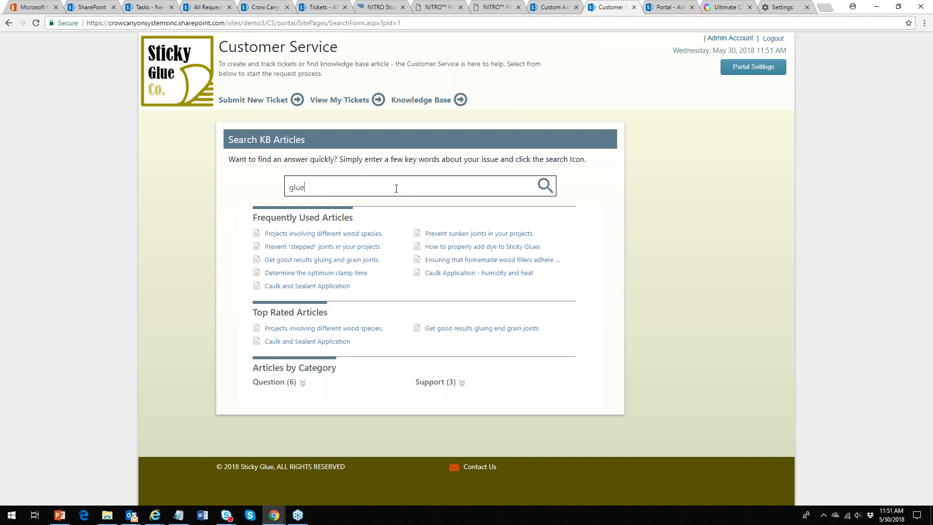
pyautogui.click(546, 187)
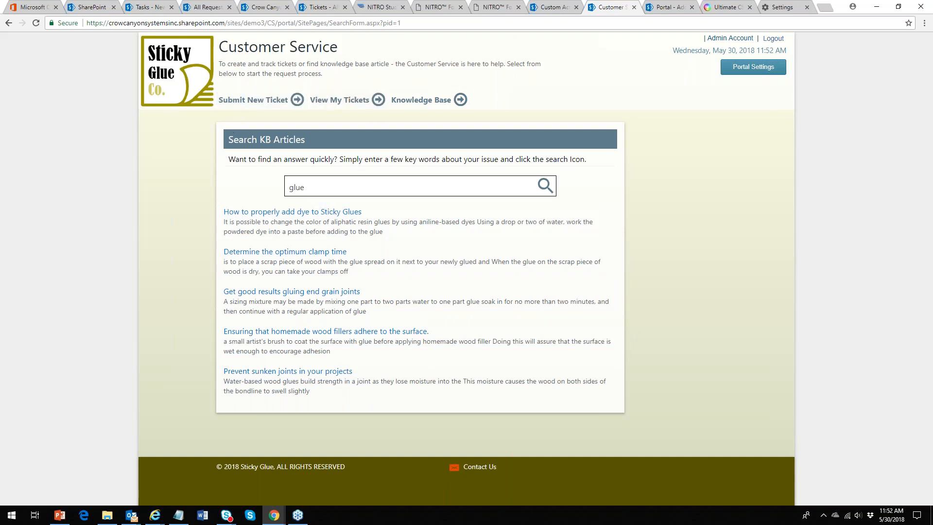
# View the Quick Links and FAQs tiles on the Customer Service portal's home page.
pyautogui.click(266, 102)
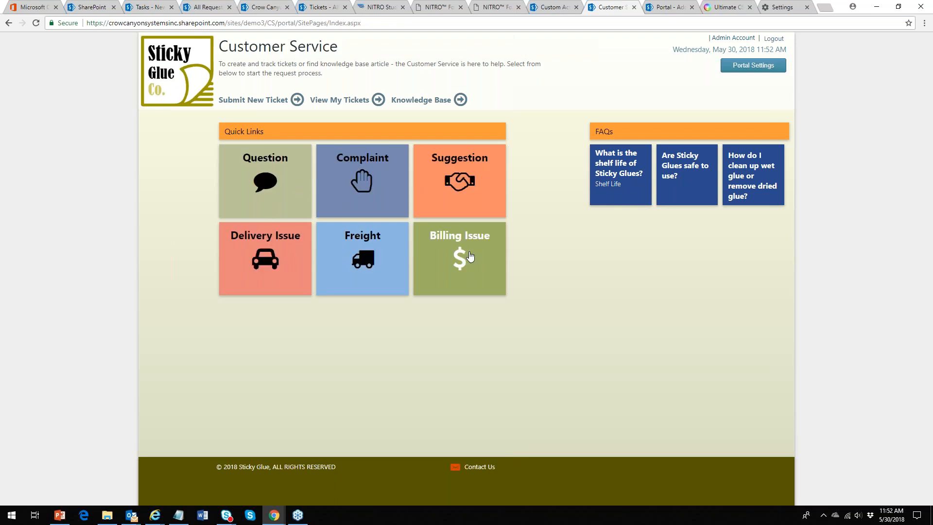
pyautogui.click(760, 68)
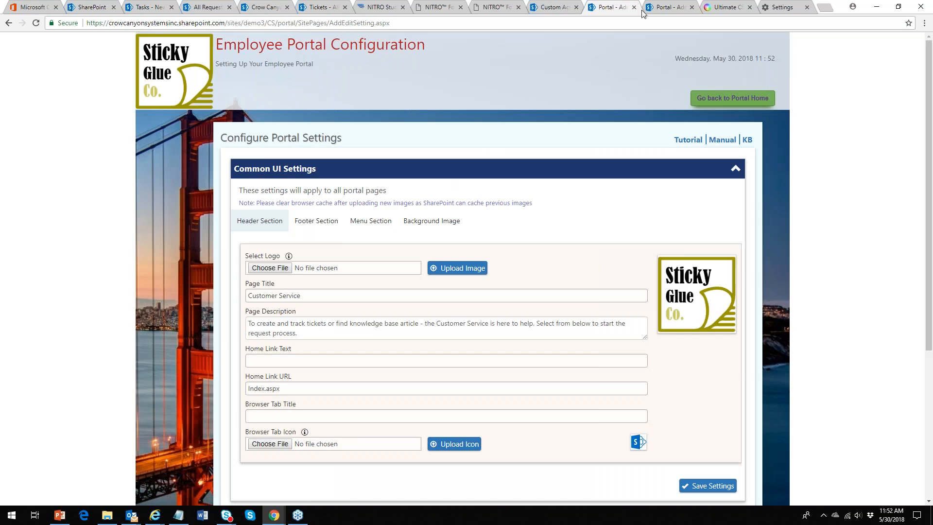
pyautogui.click(9, 23)
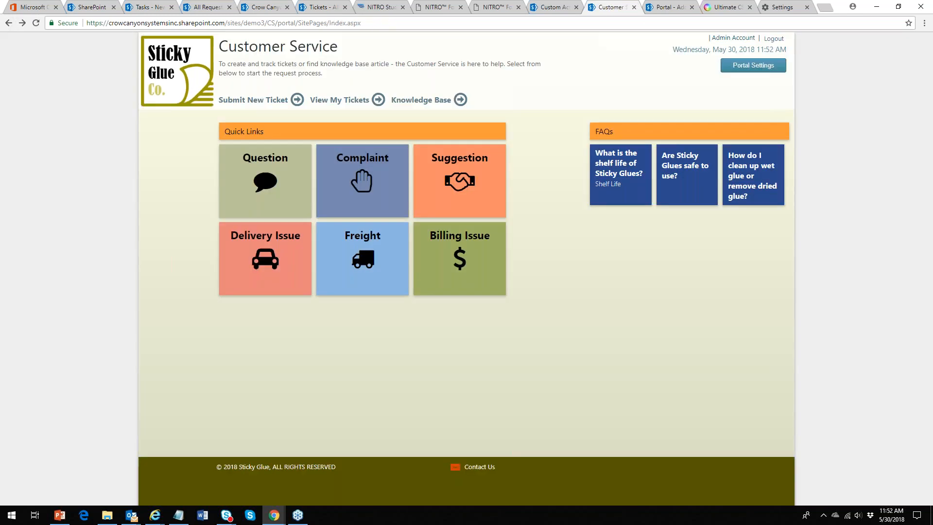
# Open the Quick Links configuration from the portal's Home Page Settings and examine its tile properties, number of columns and configured tiles.
pyautogui.click(670, 7)
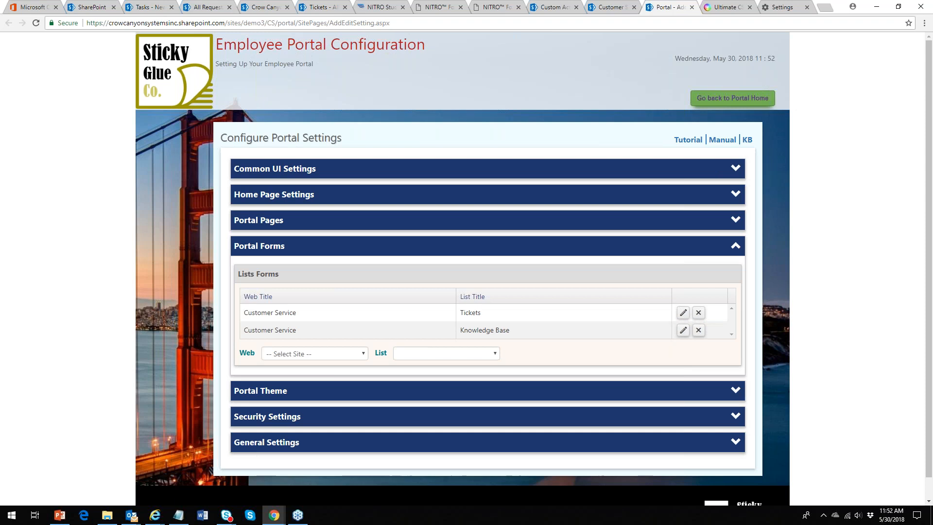
pyautogui.click(735, 195)
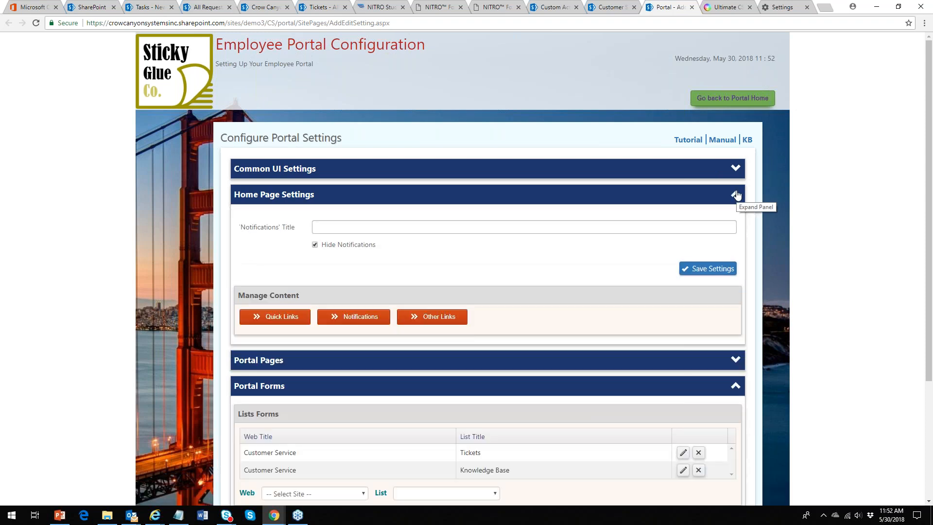
pyautogui.click(281, 318)
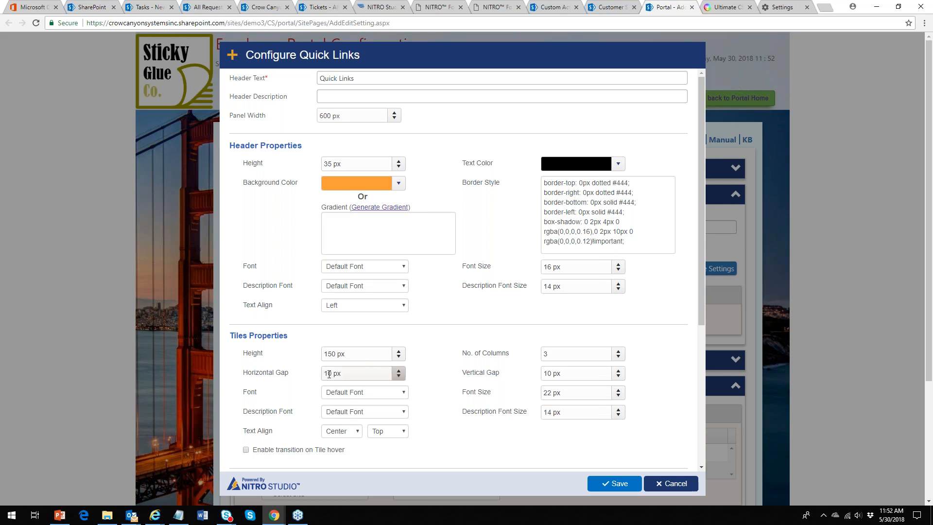
pyautogui.doubleClick(545, 356)
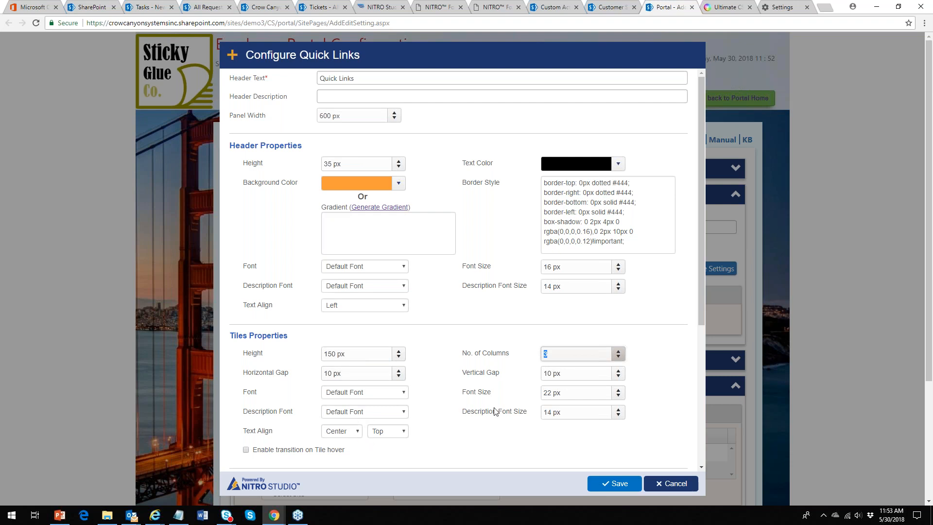
pyautogui.moveTo(701, 267); pyautogui.dragTo(701, 425)
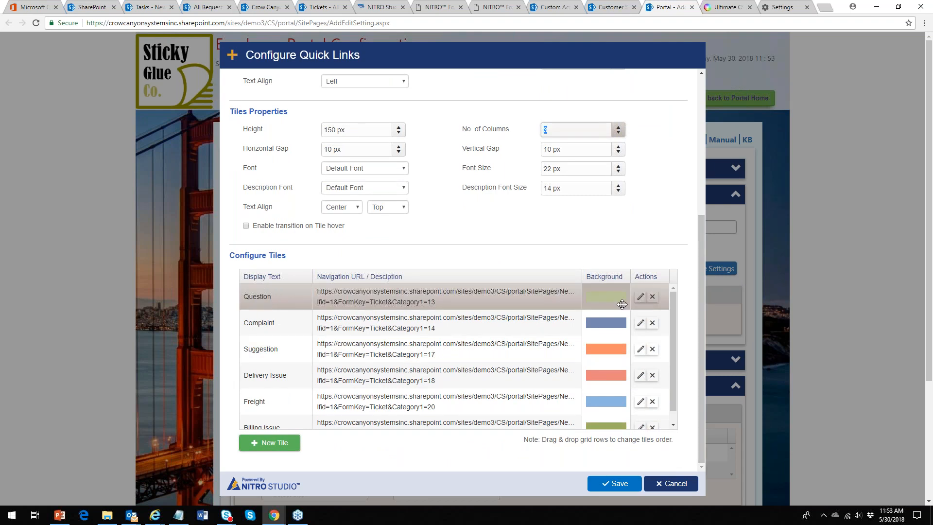
# Examine the Question tile's URL and display settings, compare them with the portal home page, and close the tile without changes.
pyautogui.click(640, 296)
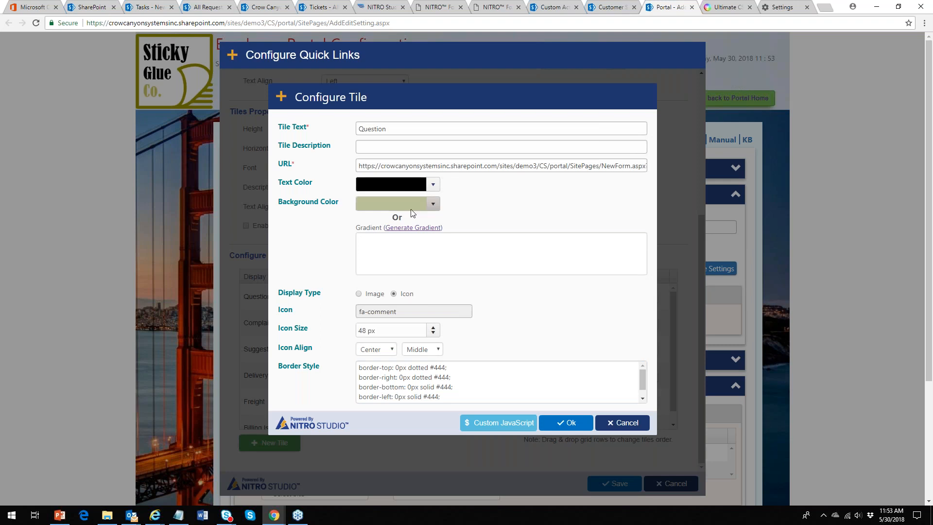
pyautogui.click(394, 167)
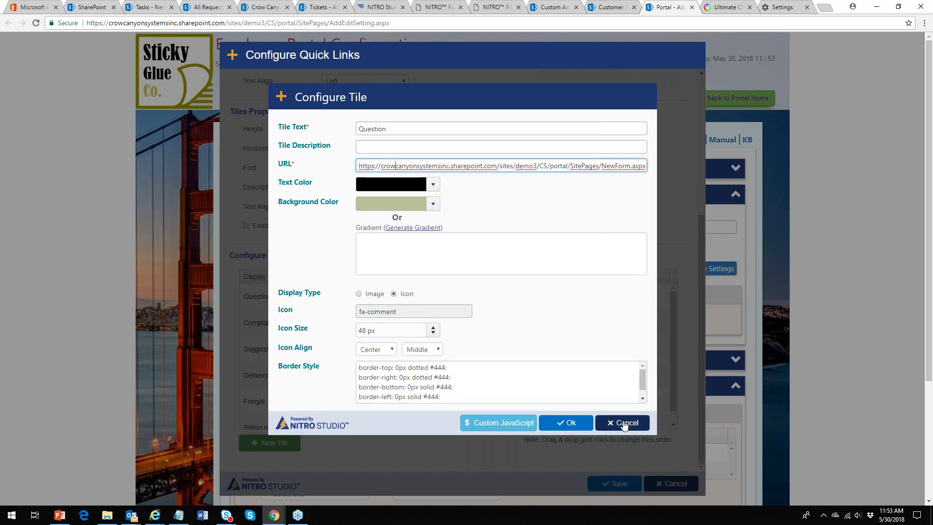
pyautogui.click(613, 7)
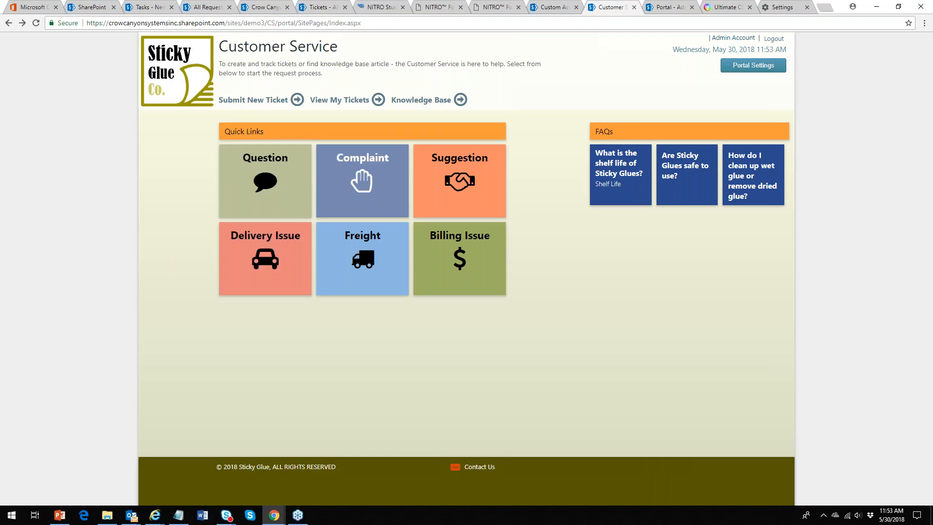
pyautogui.click(669, 7)
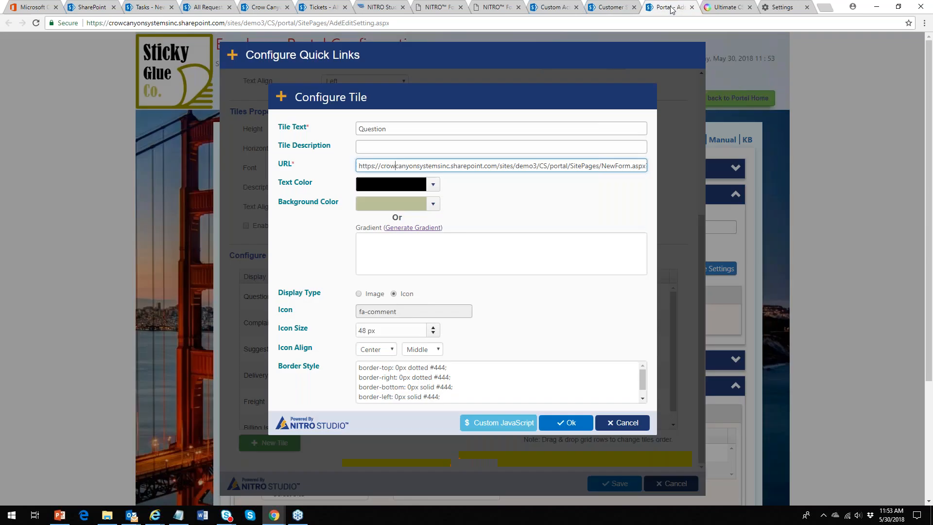
pyautogui.click(626, 421)
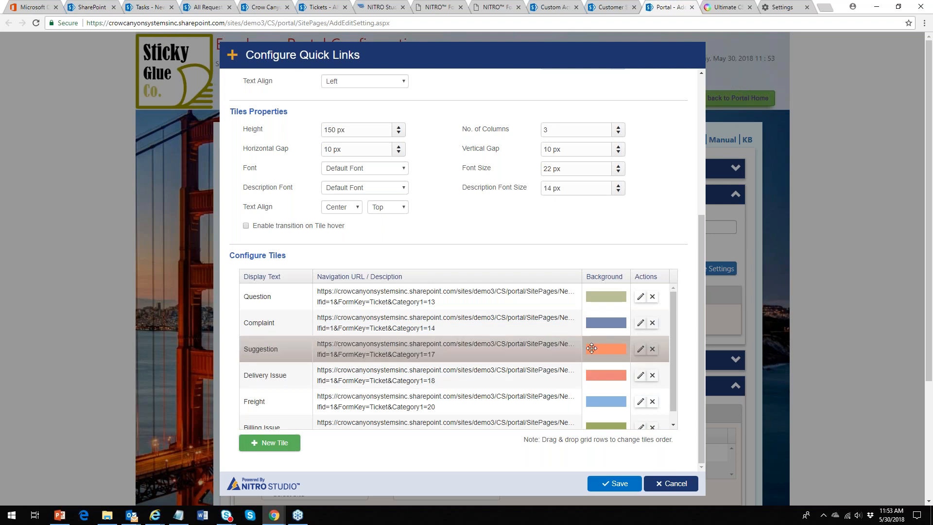
# Open the Complaint tile's configuration and check which icons can be chosen, keeping fa-hand-paper-o.
pyautogui.click(641, 323)
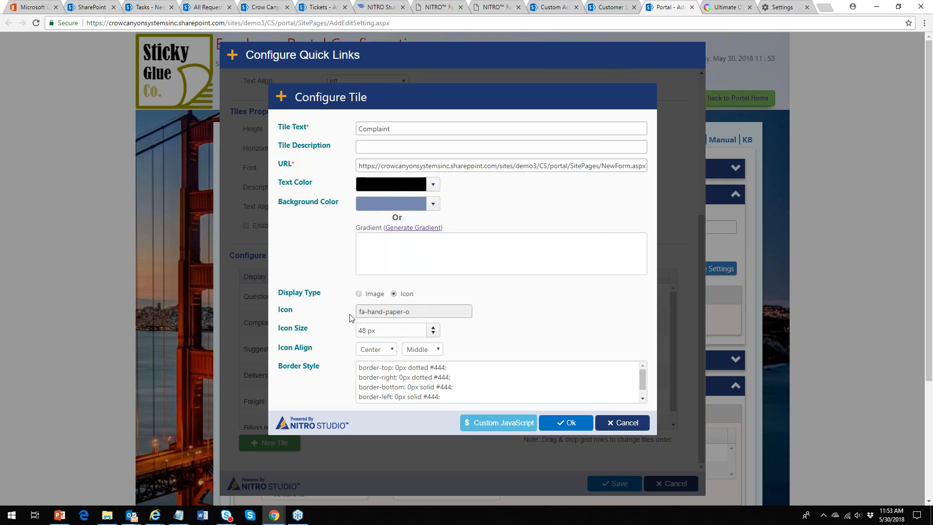
pyautogui.click(421, 313)
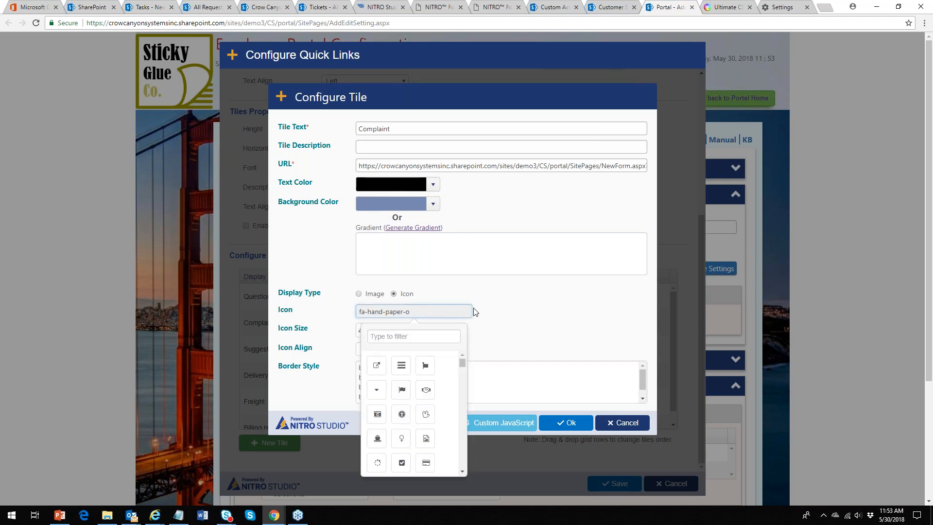
pyautogui.click(500, 313)
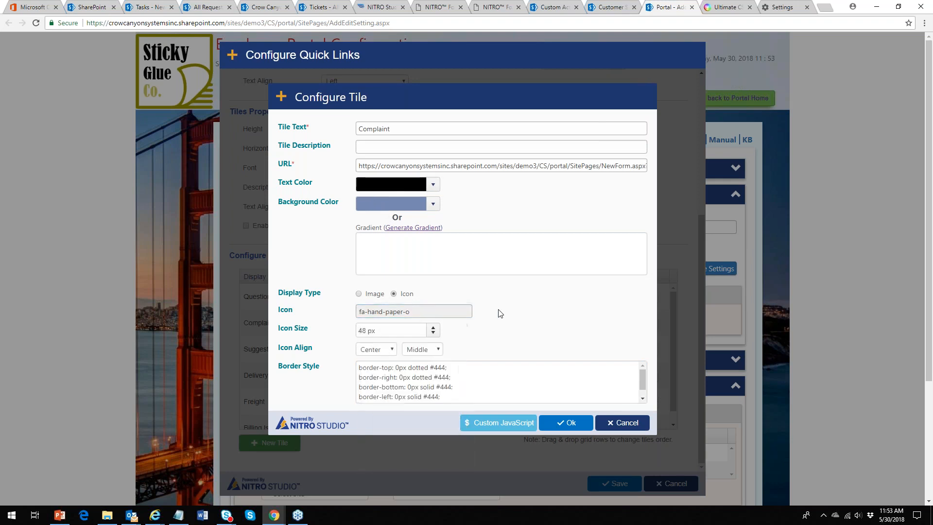
# Compare the Image and Icon display types for the Complaint tile, keep Icon, and close its configuration without saving.
pyautogui.click(368, 295)
pyautogui.click(402, 295)
pyautogui.click(624, 423)
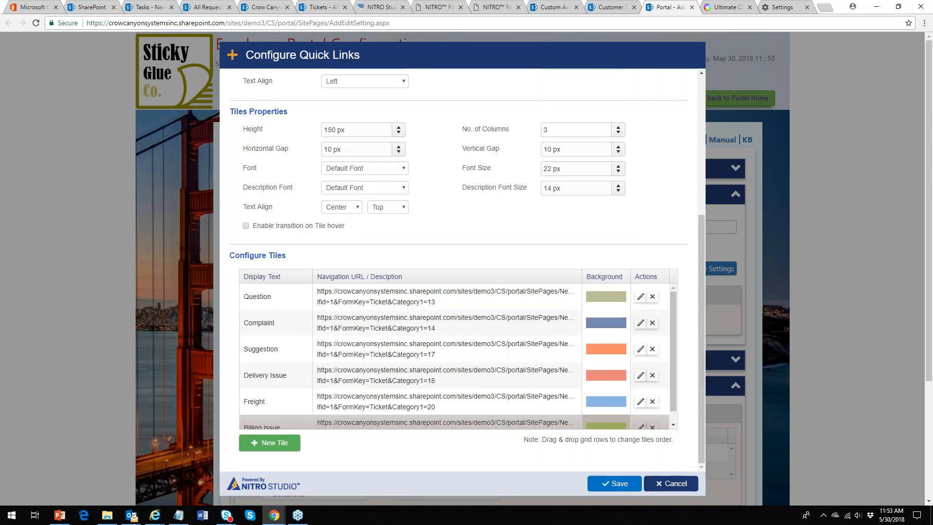
# Check the new ticket form that the Complaint tile opens from the Customer Service portal's home page, and return to the home page.
pyautogui.click(609, 7)
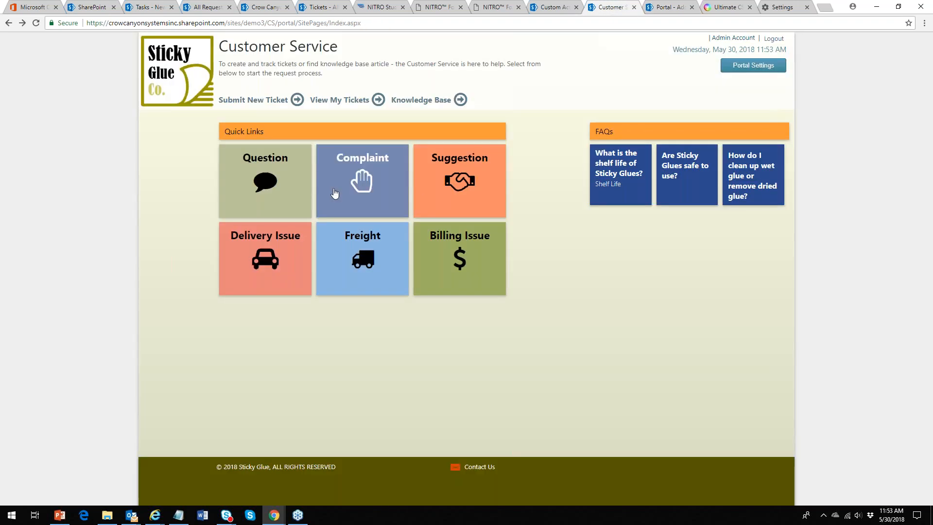
pyautogui.click(387, 186)
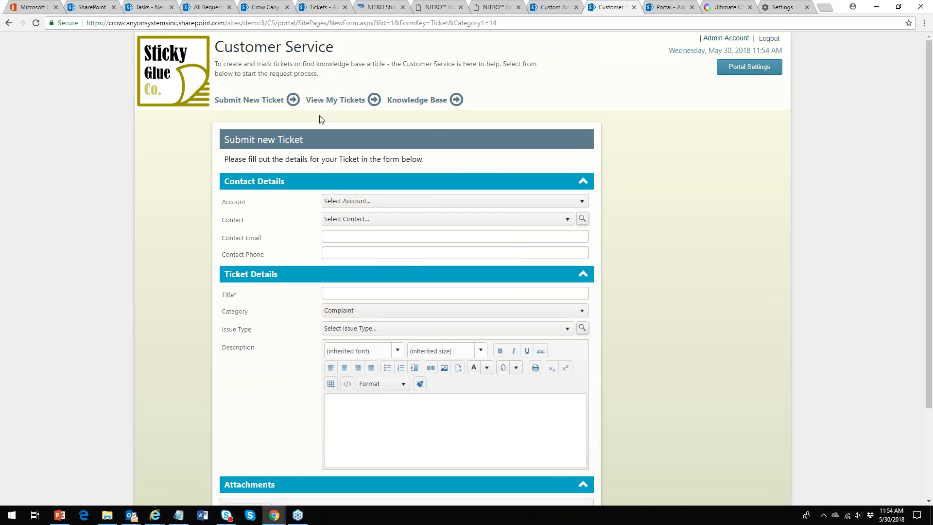
pyautogui.click(8, 23)
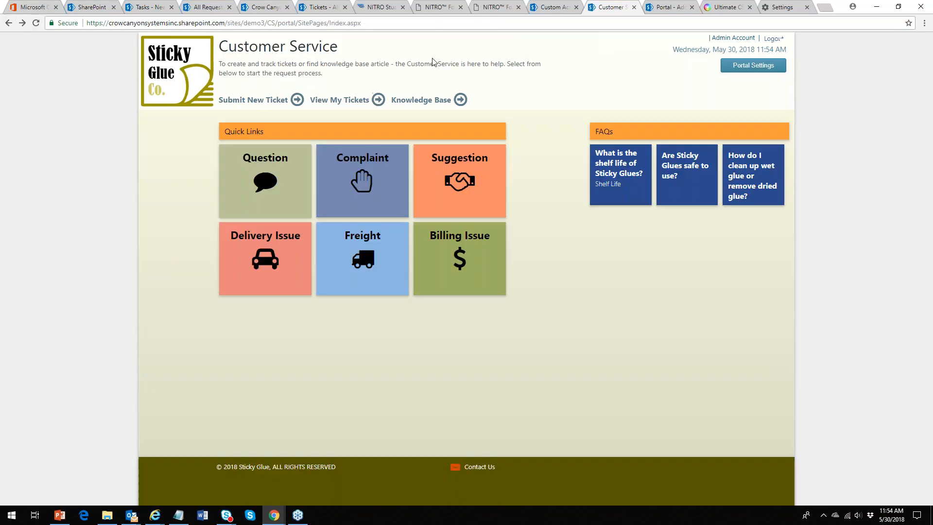
# Close the Quick Links configuration without saving and collapse the Home Page Settings section.
pyautogui.click(671, 7)
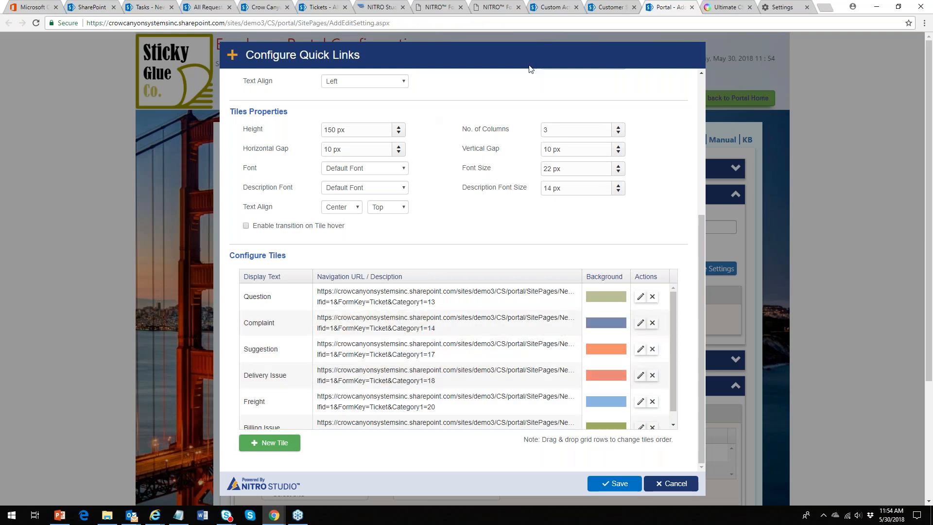
pyautogui.click(675, 486)
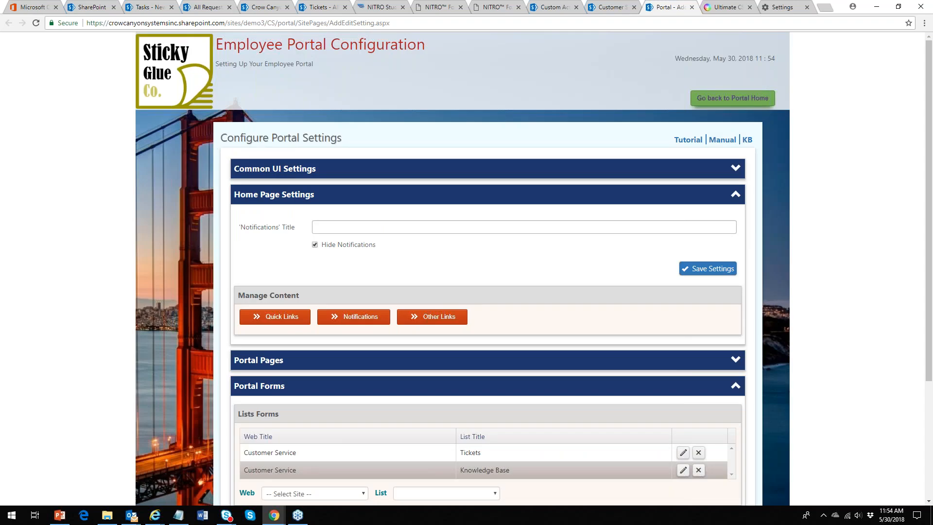
pyautogui.click(729, 197)
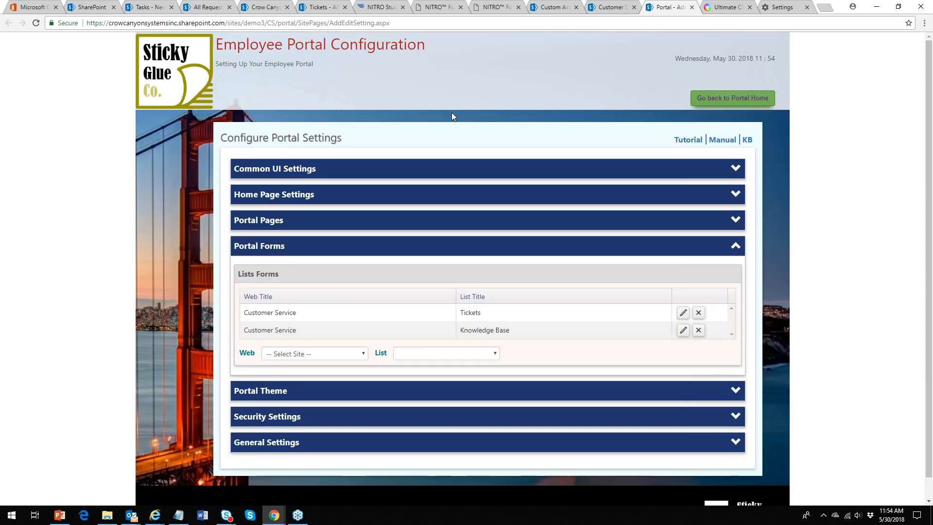
# Return to the Customer Service portal home page and switch to the NITRO Studio website in a maximized Internet Explorer window.
pyautogui.click(610, 7)
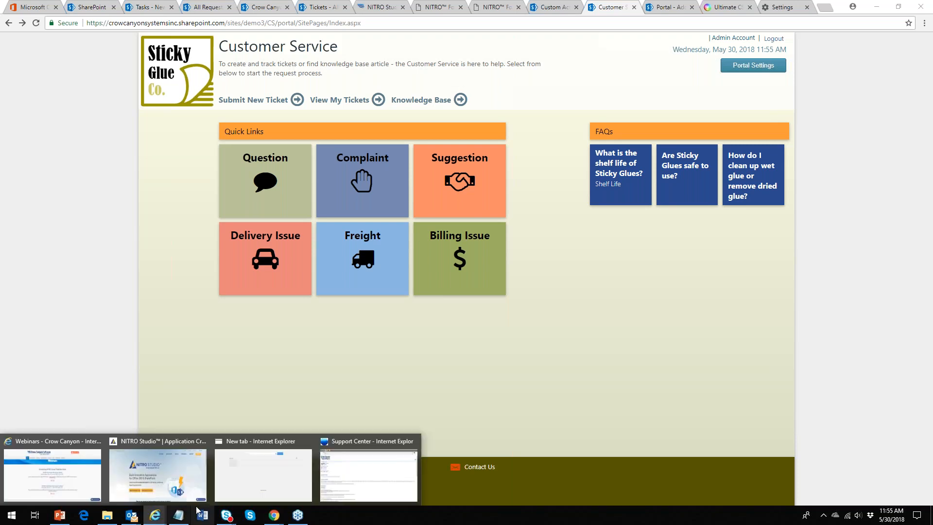
pyautogui.click(158, 474)
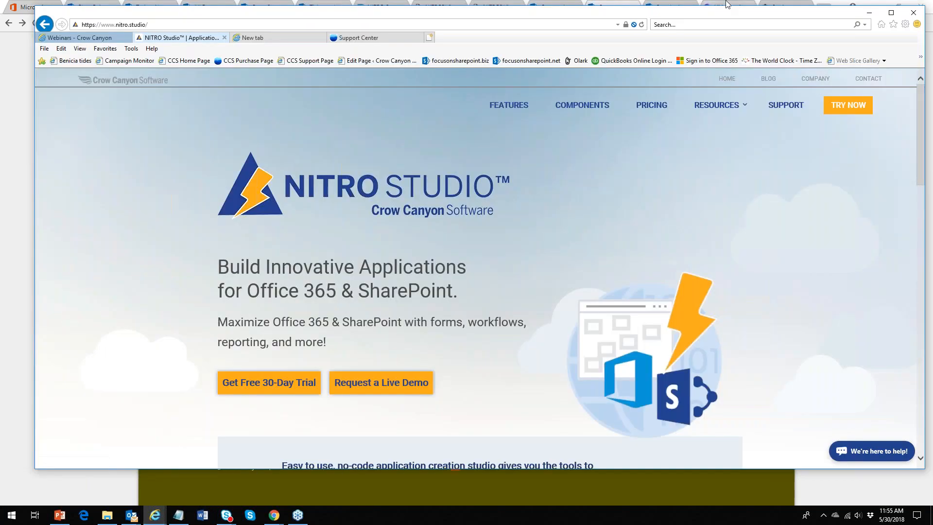
pyautogui.click(891, 12)
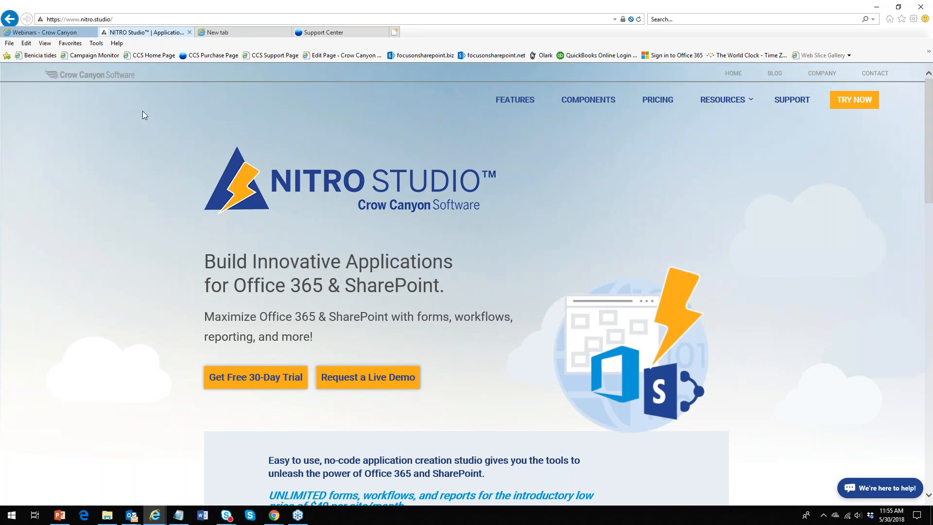
# View the Crow Canyon Software home page and the NITRO Studio webinar series listed on its Webinars page.
pyautogui.click(61, 32)
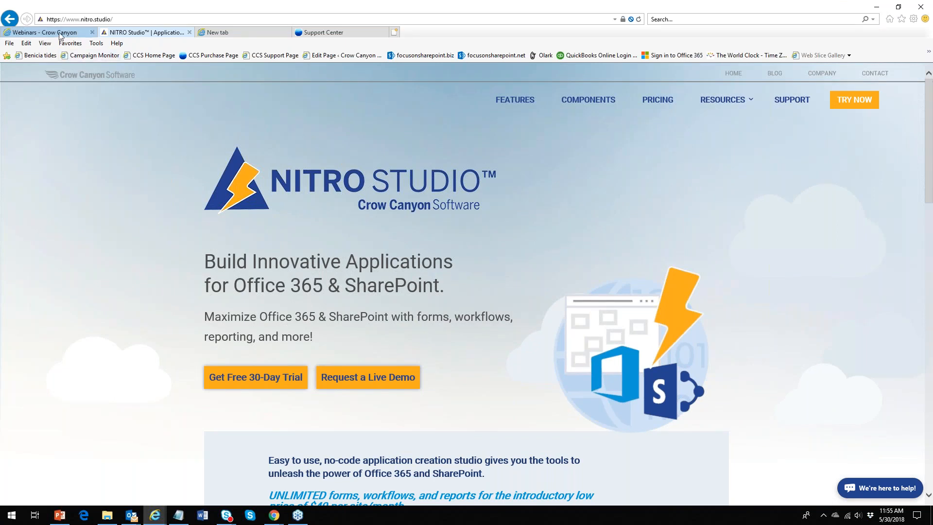
pyautogui.click(243, 130)
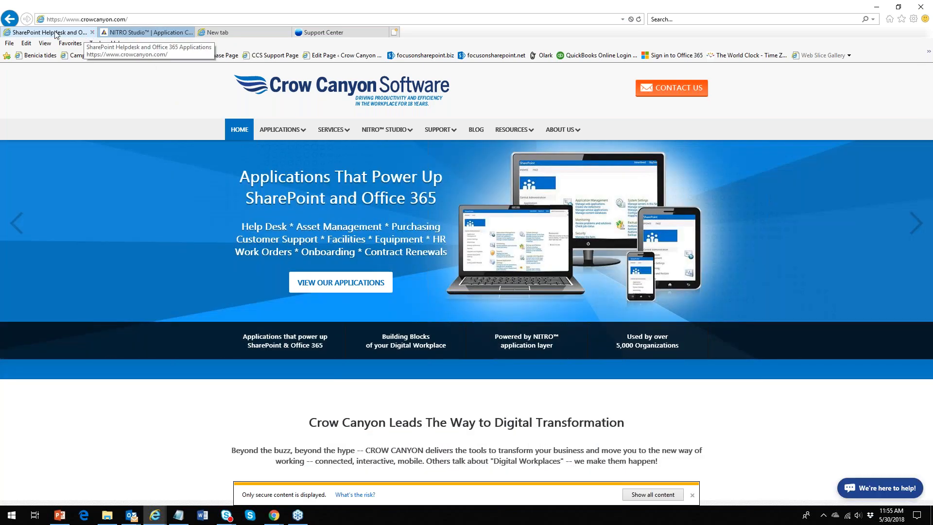
pyautogui.click(8, 19)
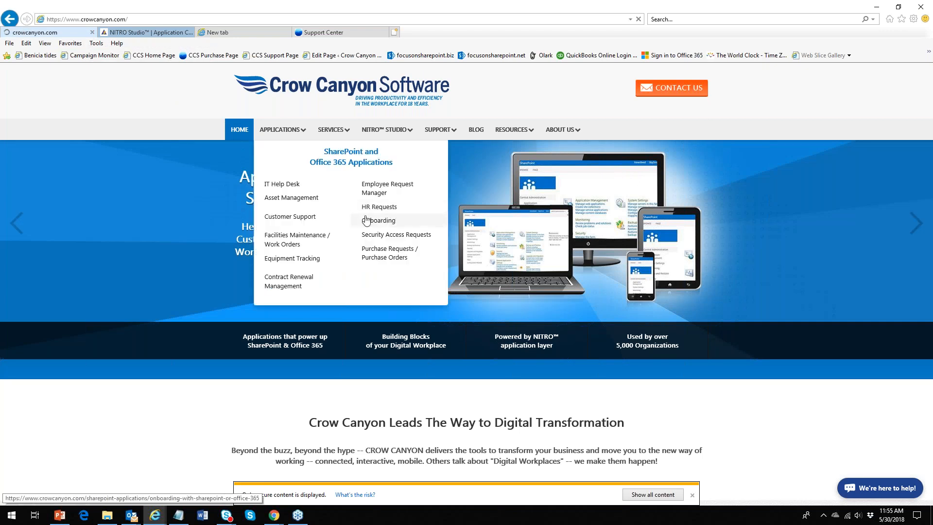
pyautogui.hotkey('alt', 'Left')
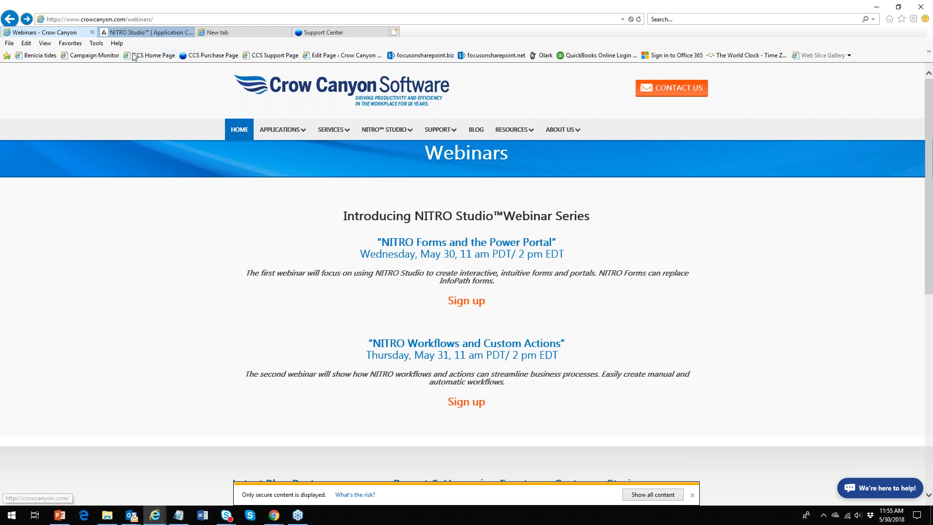
# Open the Pricing page of the NITRO Studio website.
pyautogui.click(137, 32)
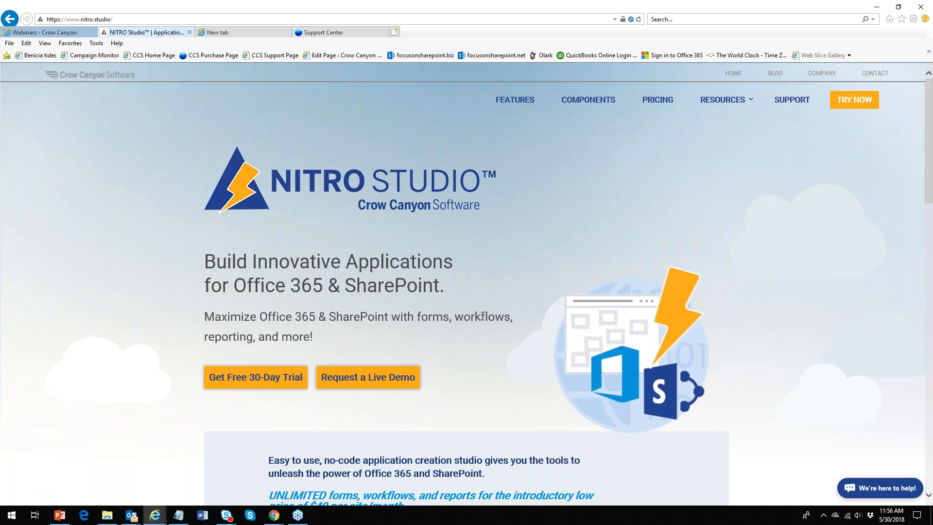
pyautogui.click(647, 102)
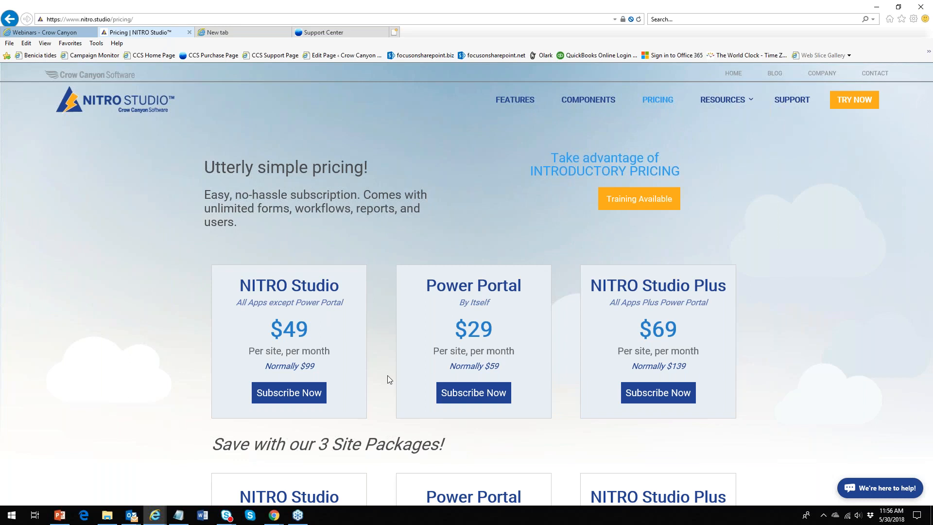
# Switch to the Customer Service window in Chrome and examine the apps offered on the NITRO Studio apps page.
pyautogui.click(274, 515)
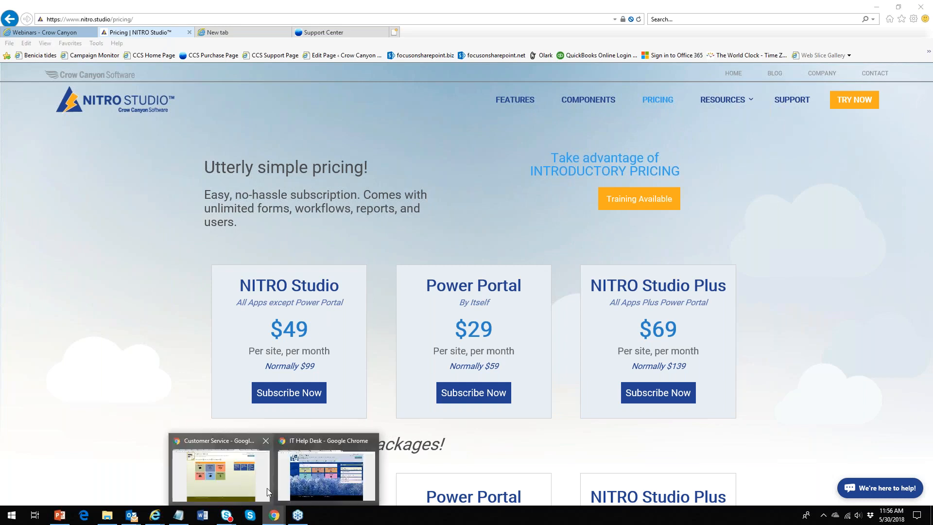
pyautogui.moveTo(267, 487)
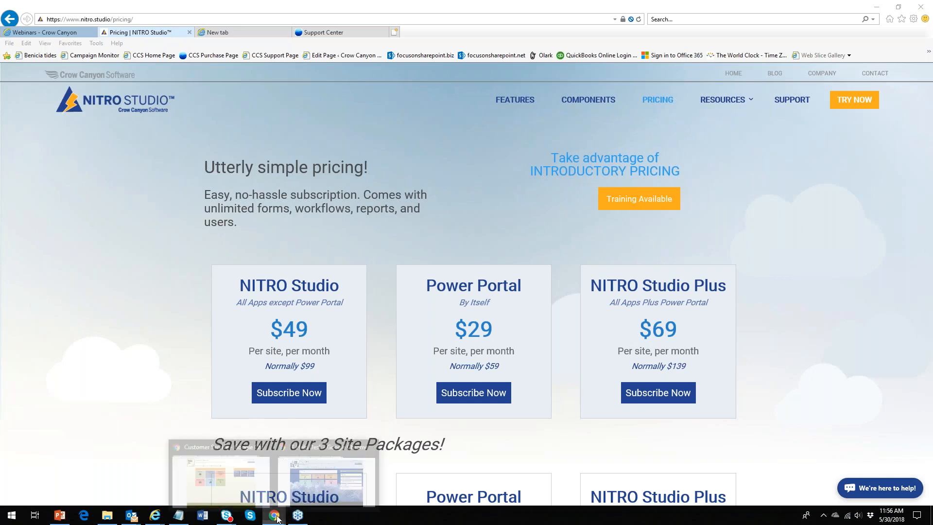
pyautogui.click(250, 485)
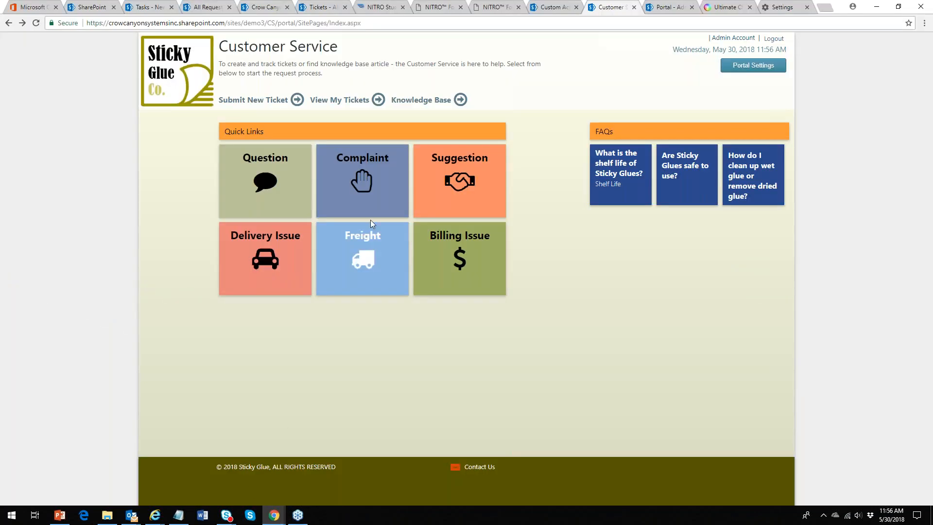
pyautogui.click(379, 7)
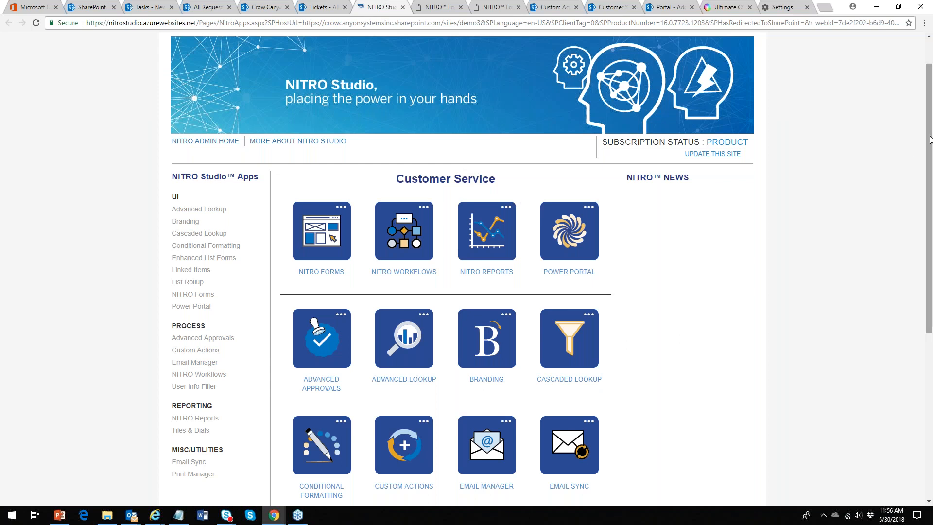
pyautogui.moveTo(929, 141); pyautogui.dragTo(929, 235)
pyautogui.scroll(3, 611, 170)
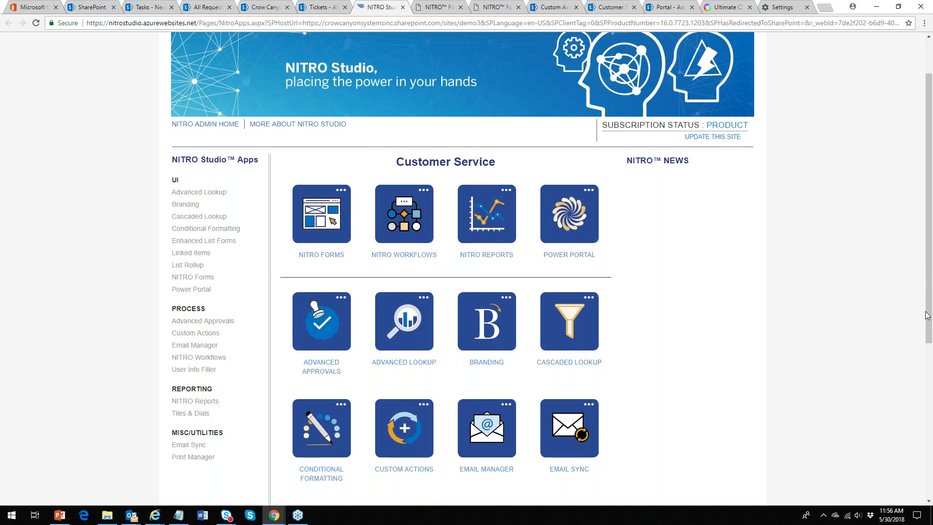
pyautogui.moveTo(930, 324); pyautogui.dragTo(927, 369)
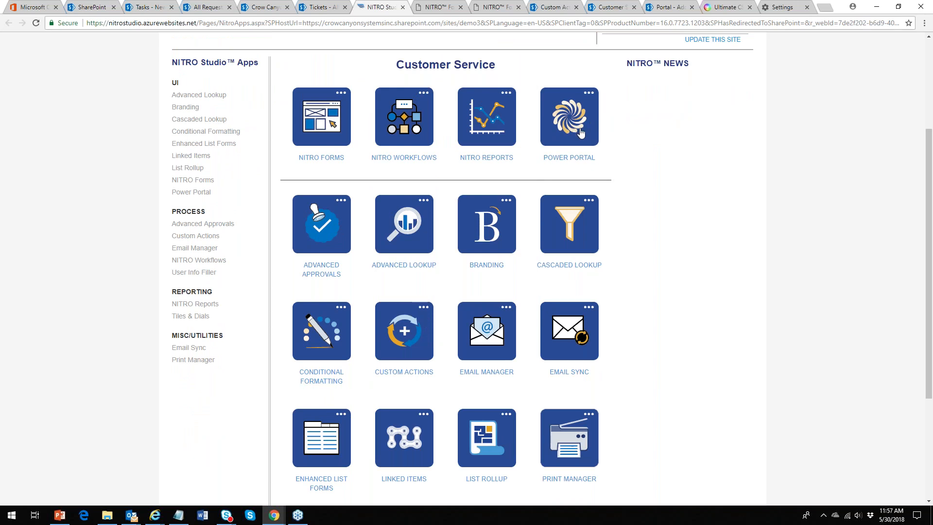
# Return to the NITRO Studio pricing page in Internet Explorer and examine the single-site and 3 Site Packages, lowering the system volume meanwhile.
pyautogui.click(876, 6)
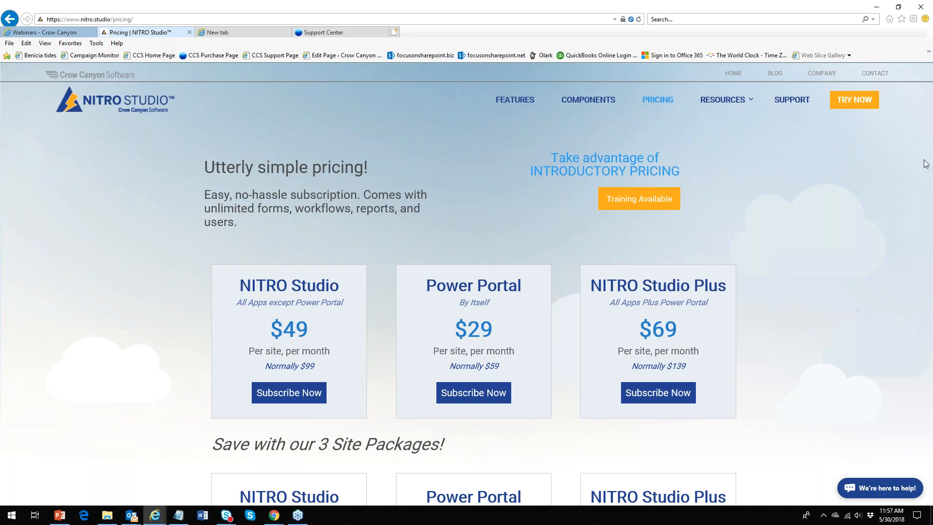
pyautogui.moveTo(922, 161)
pyautogui.mouseDown()
pyautogui.moveTo(929, 263)
pyautogui.moveTo(929, 174)
pyautogui.mouseUp()
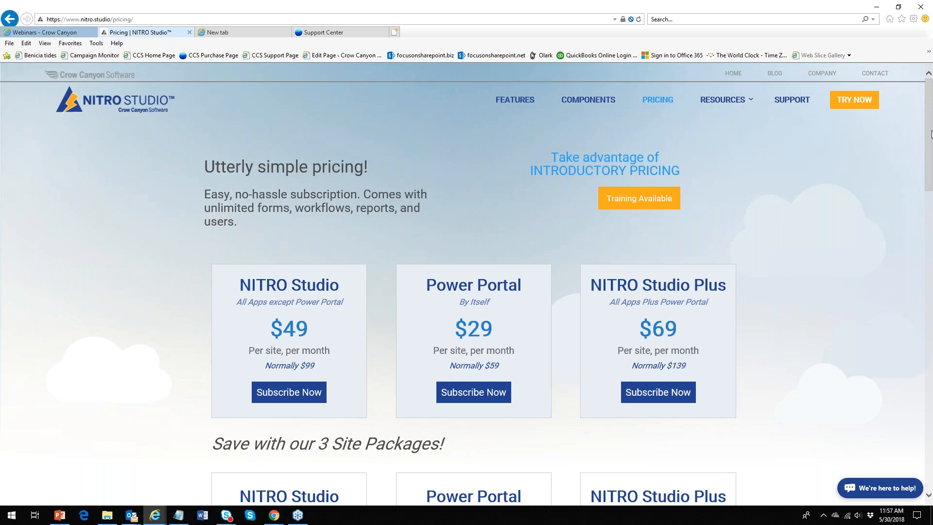
pyautogui.moveTo(929, 135)
pyautogui.mouseDown()
pyautogui.moveTo(927, 164)
pyautogui.moveTo(927, 135)
pyautogui.mouseUp()
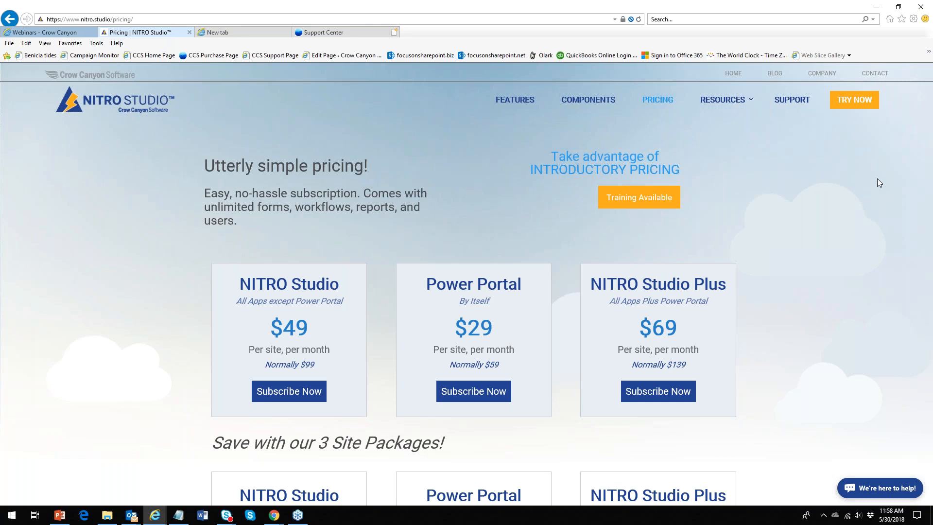
pyautogui.press('XF86AudioLowerVolume')
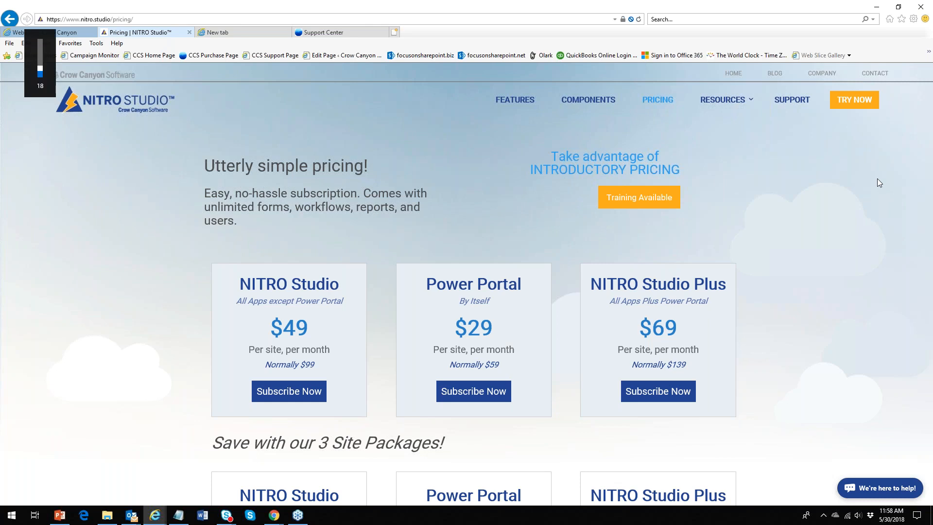
pyautogui.press('XF86AudioLowerVolume')
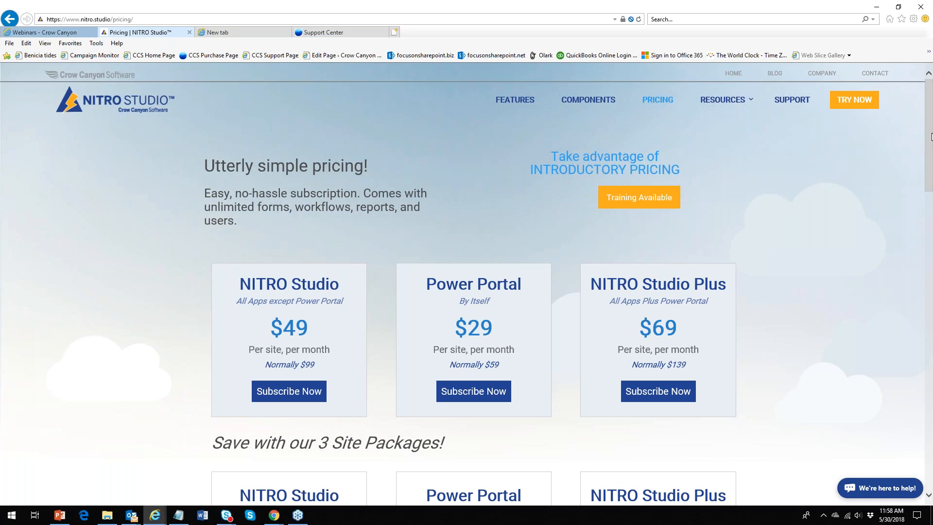
pyautogui.moveTo(926, 138)
pyautogui.mouseDown()
pyautogui.moveTo(926, 155)
pyautogui.moveTo(913, 139)
pyautogui.mouseUp()
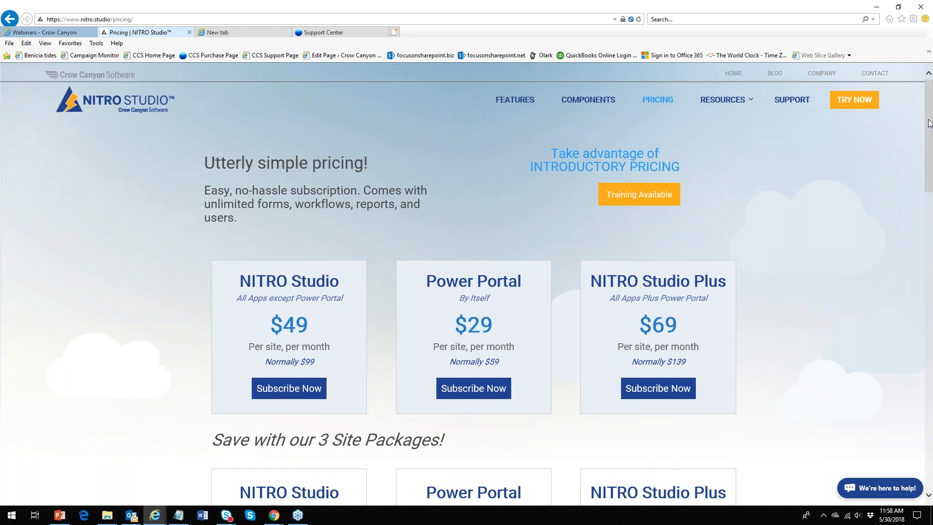
pyautogui.moveTo(927, 122); pyautogui.dragTo(931, 167)
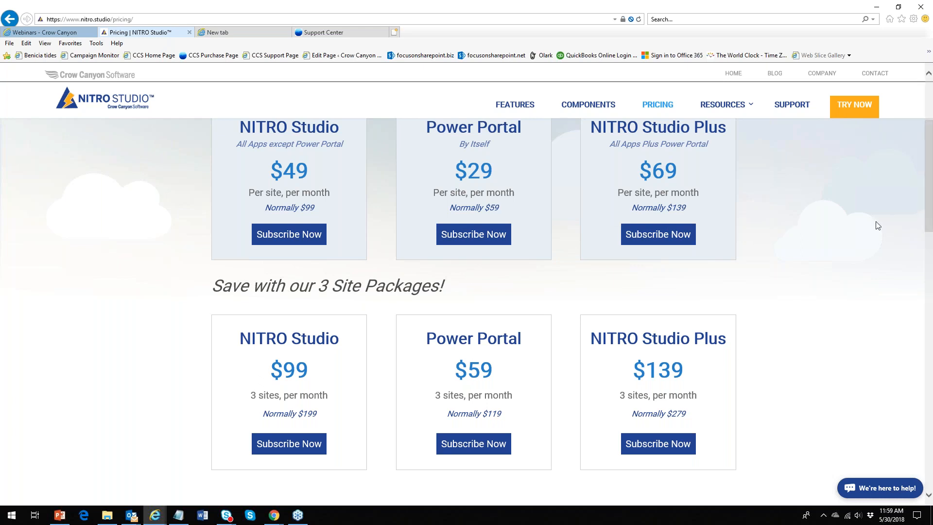
pyautogui.moveTo(929, 177); pyautogui.dragTo(925, 223)
pyautogui.scroll(2, 929, 151)
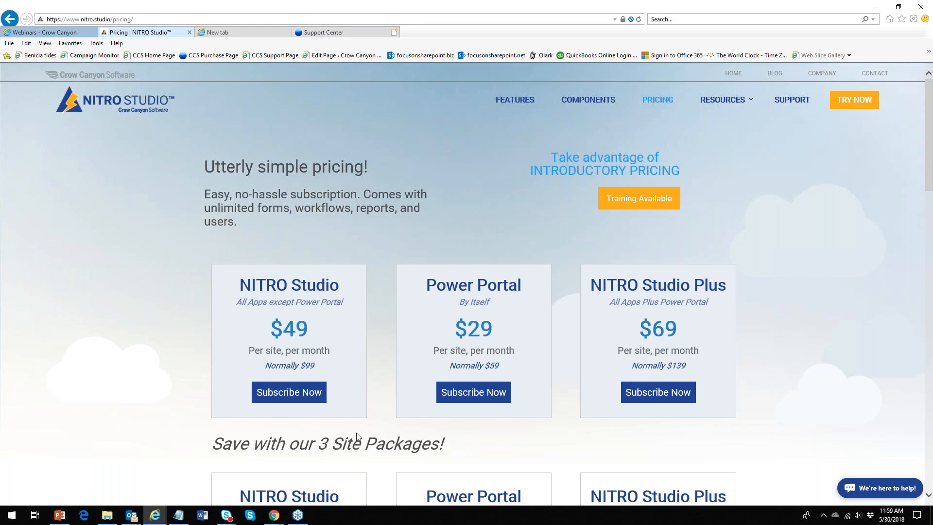
# Switch to the NITRO-Preview-Spring2018.pptx presentation in PowerPoint, view the closing Thank You slide, and return to the Stay in Touch slide.
pyautogui.click(67, 516)
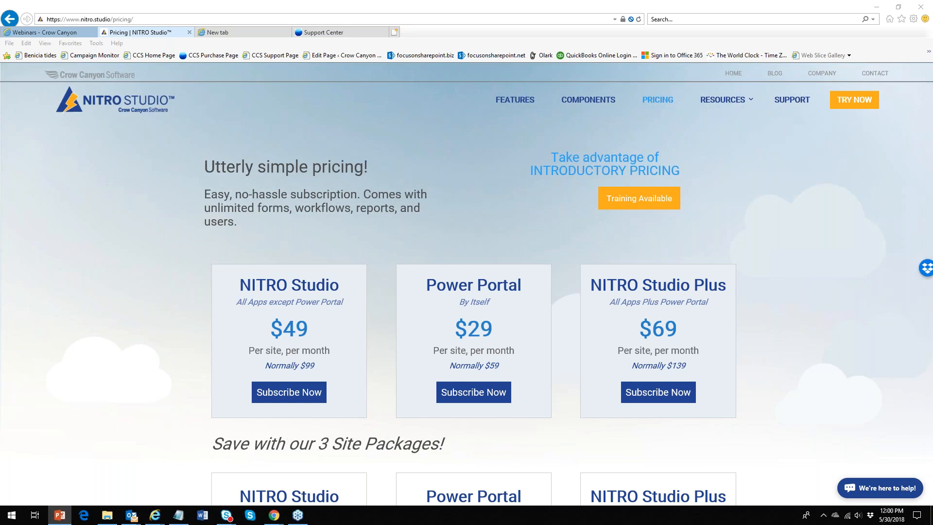
pyautogui.moveTo(932, 68); pyautogui.dragTo(699, 8)
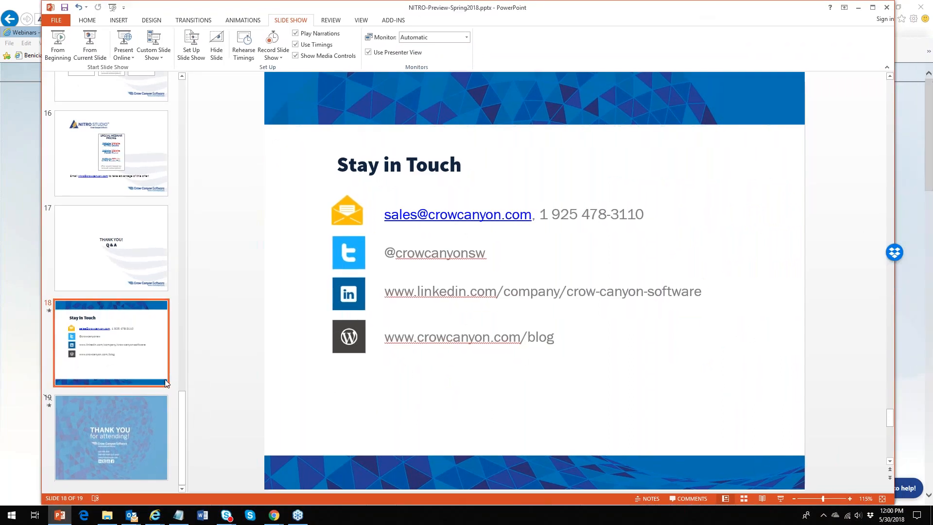
pyautogui.click(139, 435)
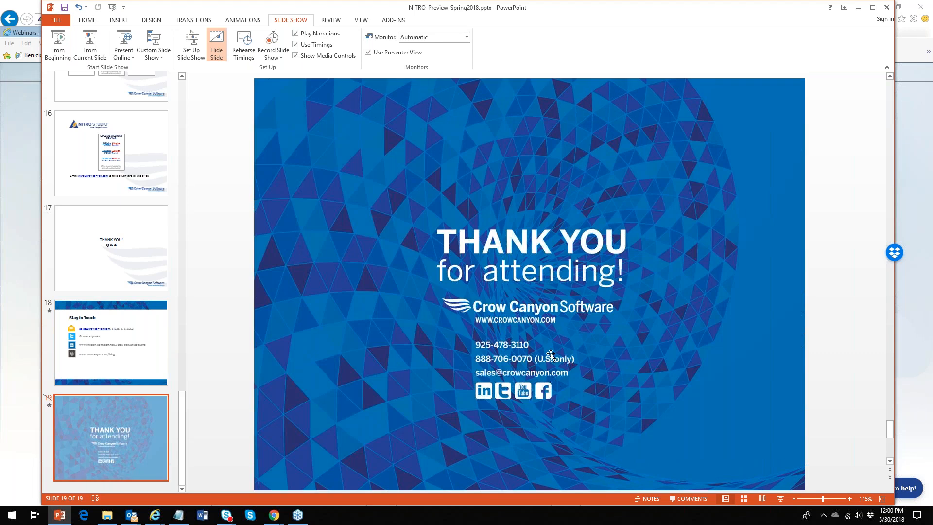
pyautogui.click(158, 340)
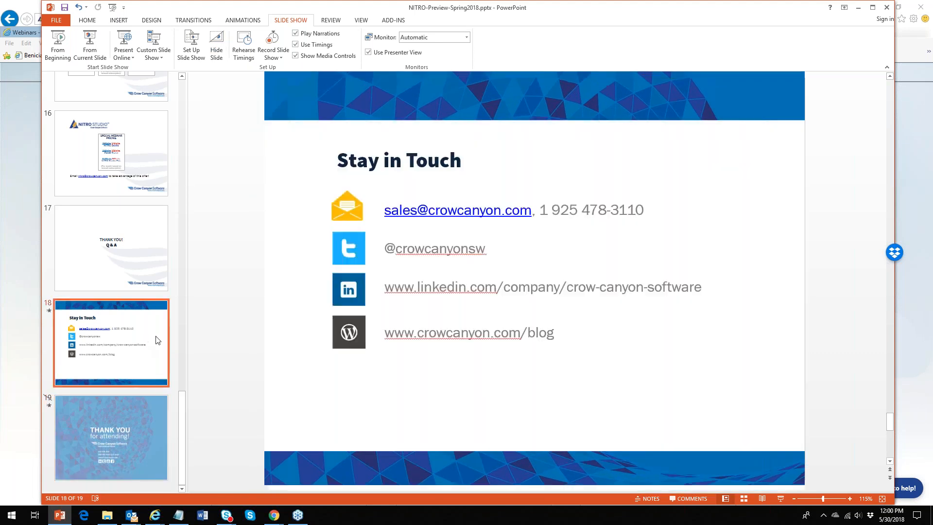